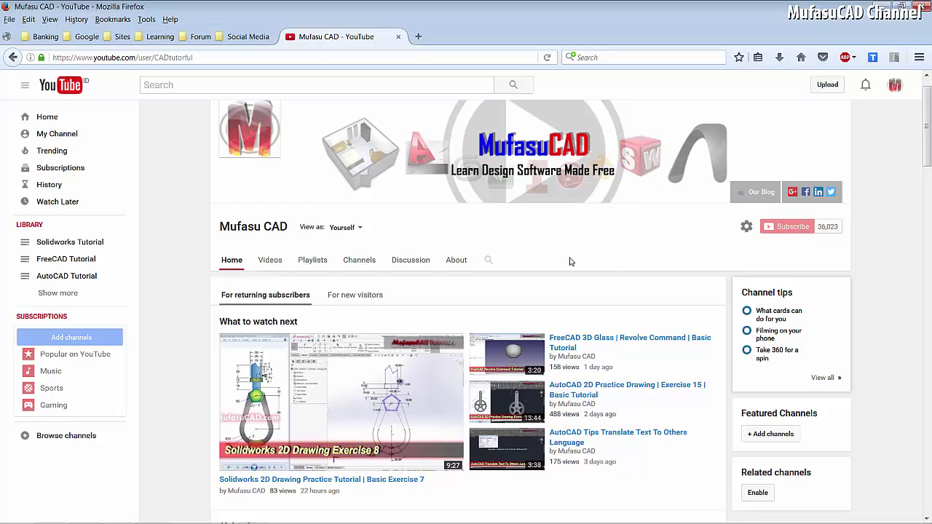
Step: Switch from the Firefox YouTube page to the empty 3ds Max 2017 scene
{"action": "left_click", "coordinate": [248, 513]}
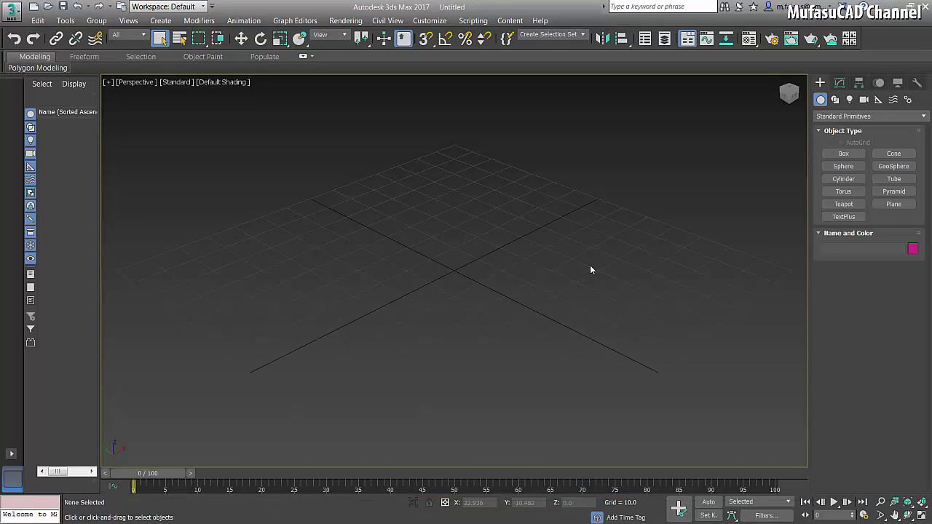
Step: Show four viewports and drag a roughly 22.7 × 17.2 plane at the Top view's grid centre
{"action": "left_click", "coordinate": [921, 514]}
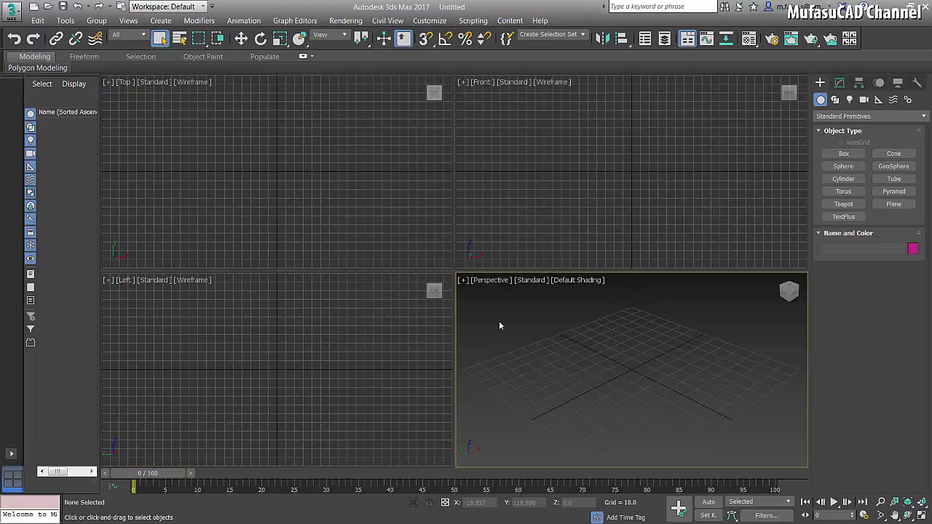
{"action": "left_click", "coordinate": [286, 172]}
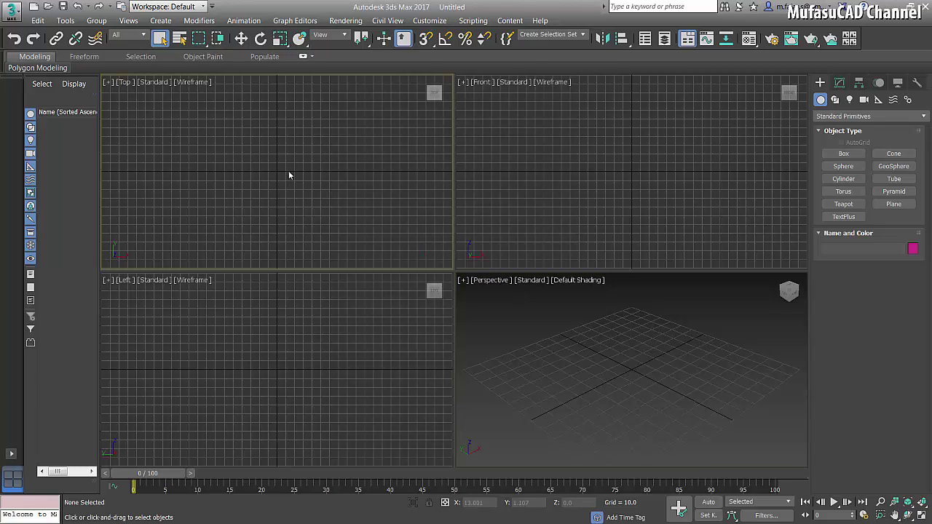
{"action": "left_click", "coordinate": [899, 205]}
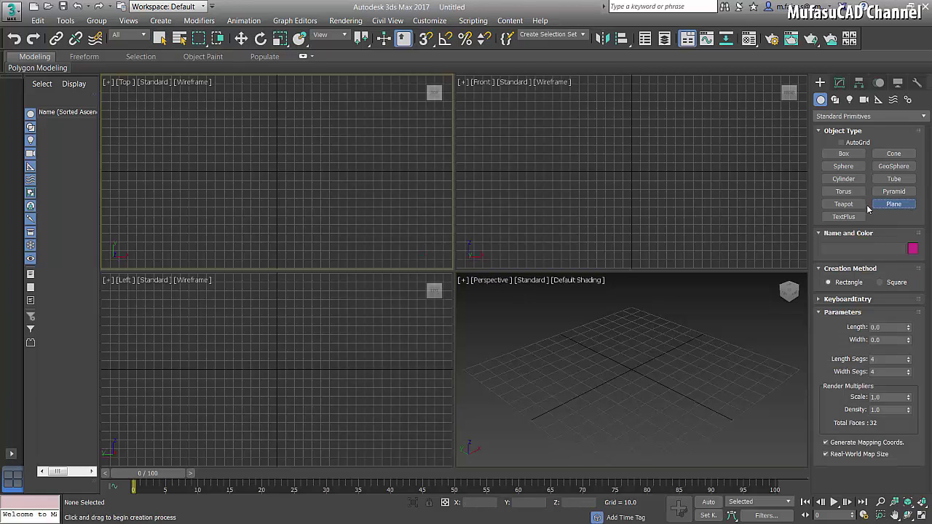
{"action": "left_click_drag", "start_coordinate": [268, 165], "coordinate": [285, 186]}
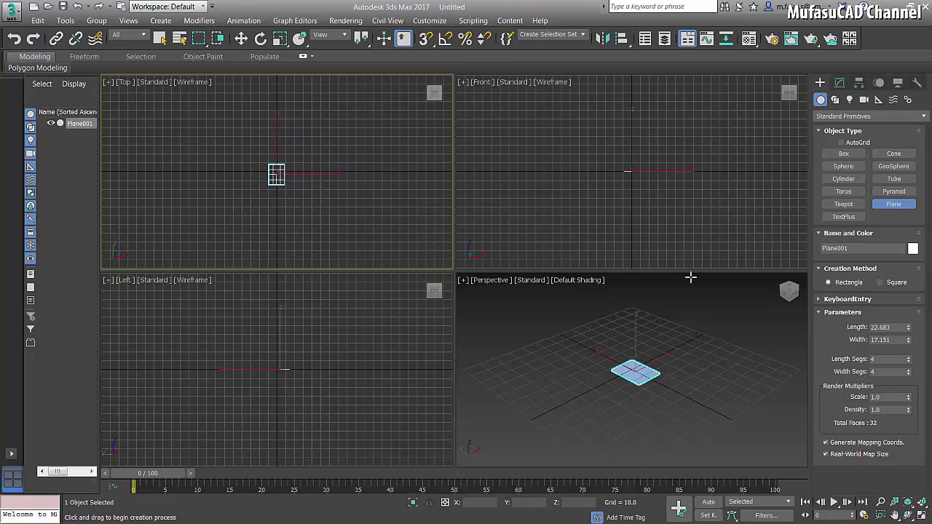
{"action": "left_click", "coordinate": [839, 84]}
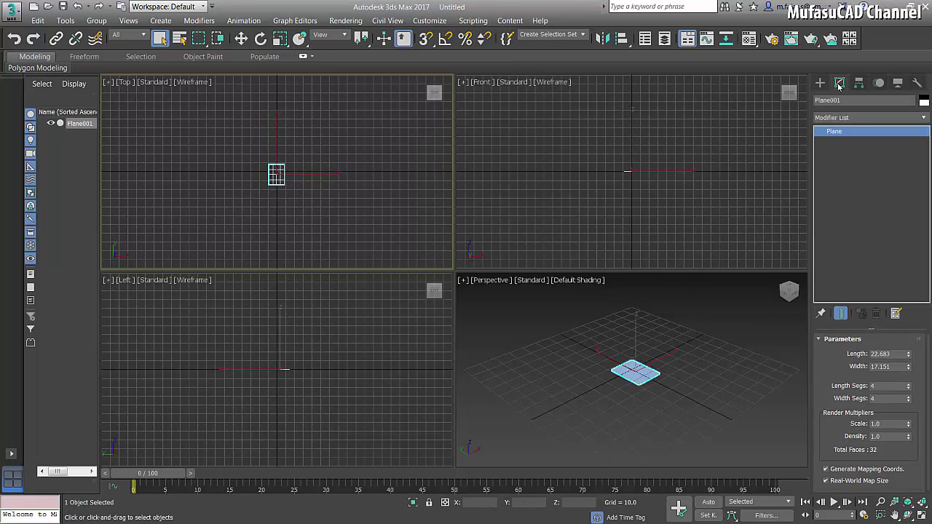
Step: Set the plane's length and width segments to 1 and convert it to Editable Poly
{"action": "right_click", "coordinate": [909, 392]}
{"action": "right_click", "coordinate": [909, 400]}
{"action": "scroll", "coordinate": [279, 181], "scroll_direction": "up", "scroll_amount": 2}
{"action": "scroll", "coordinate": [273, 178], "scroll_direction": "up", "scroll_amount": 2}
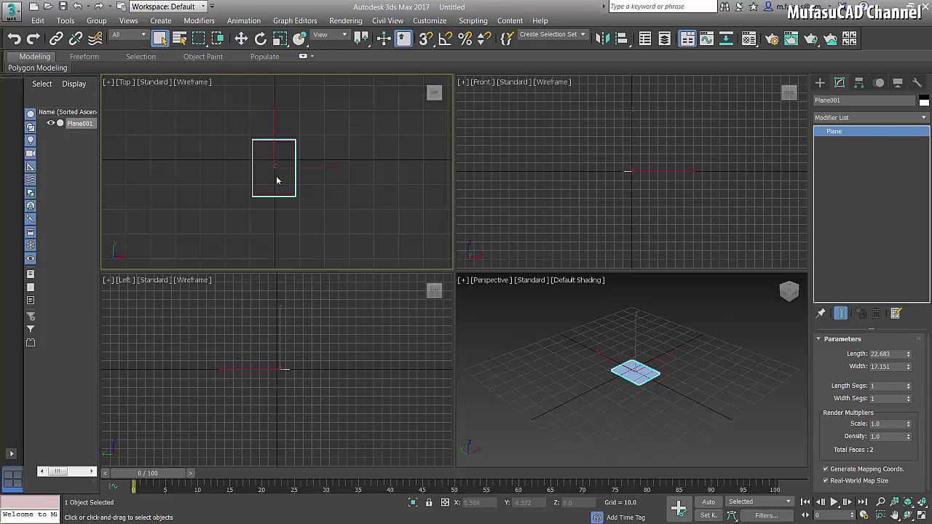
{"action": "middle_click_drag", "start_coordinate": [272, 181], "coordinate": [304, 175]}
{"action": "right_click", "coordinate": [308, 137]}
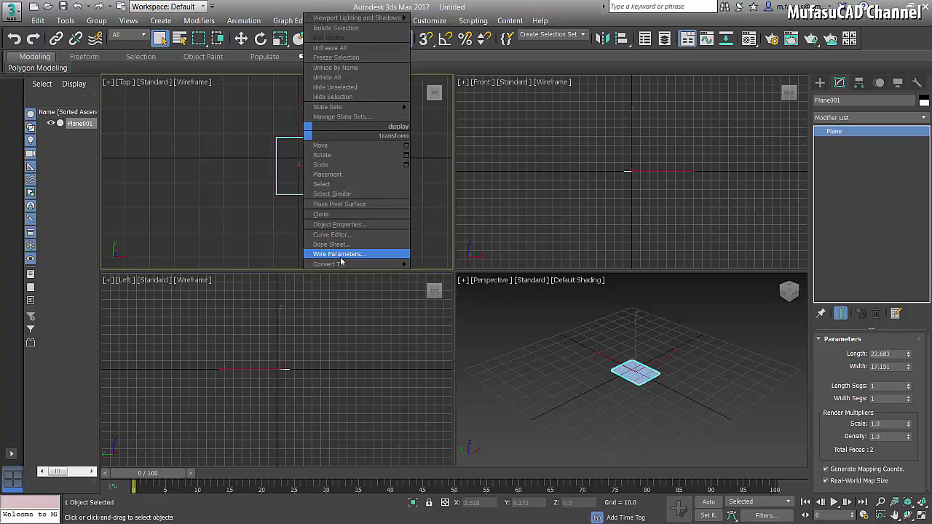
{"action": "mouse_move", "coordinate": [356, 264]}
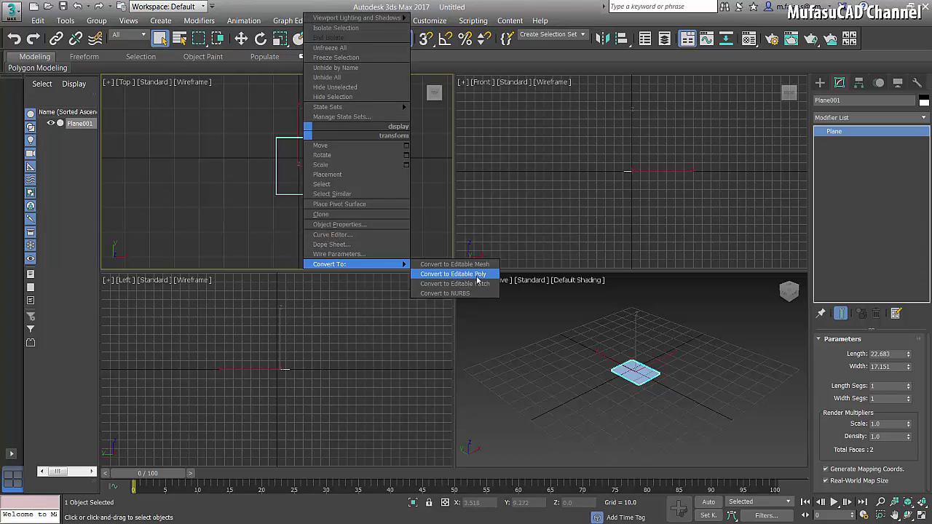
{"action": "left_click", "coordinate": [478, 275]}
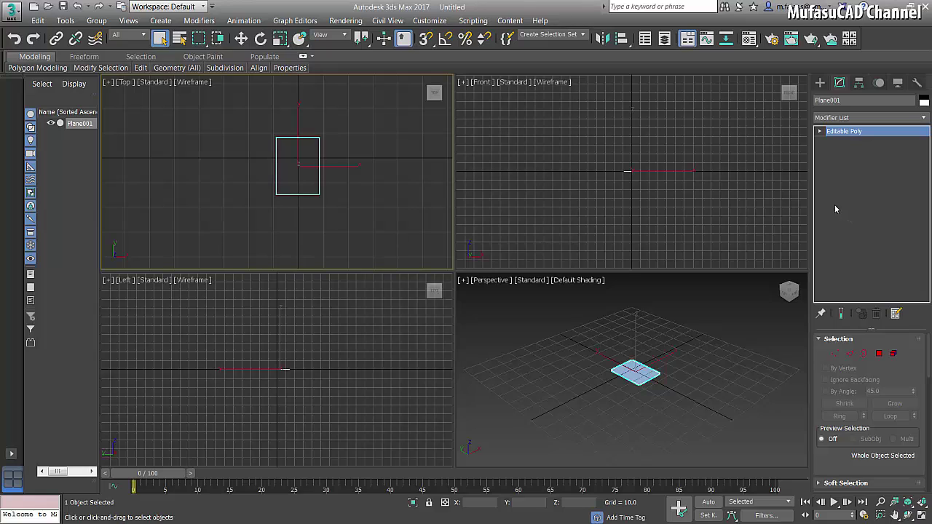
Step: In Edge mode, Shift-drag a plane edge to extrude a first row and scale it wider
{"action": "left_click", "coordinate": [850, 354]}
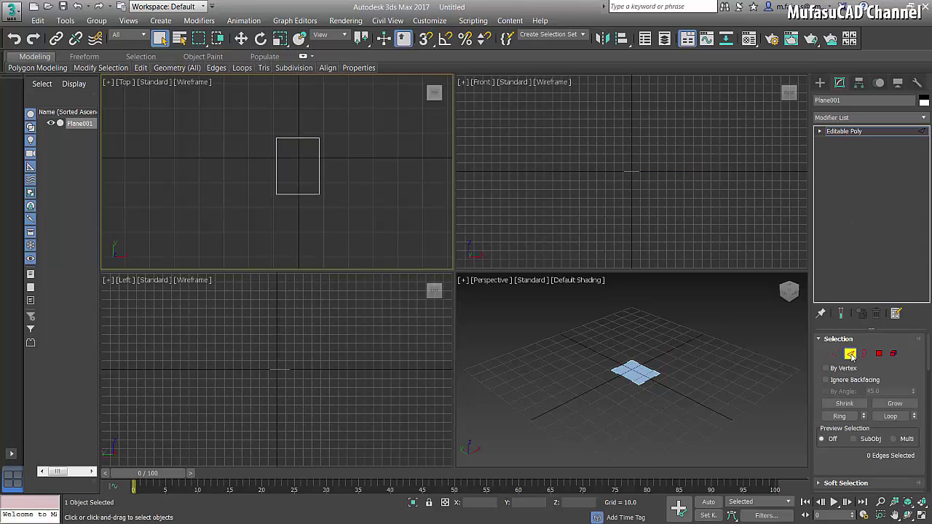
{"action": "left_click", "coordinate": [241, 39]}
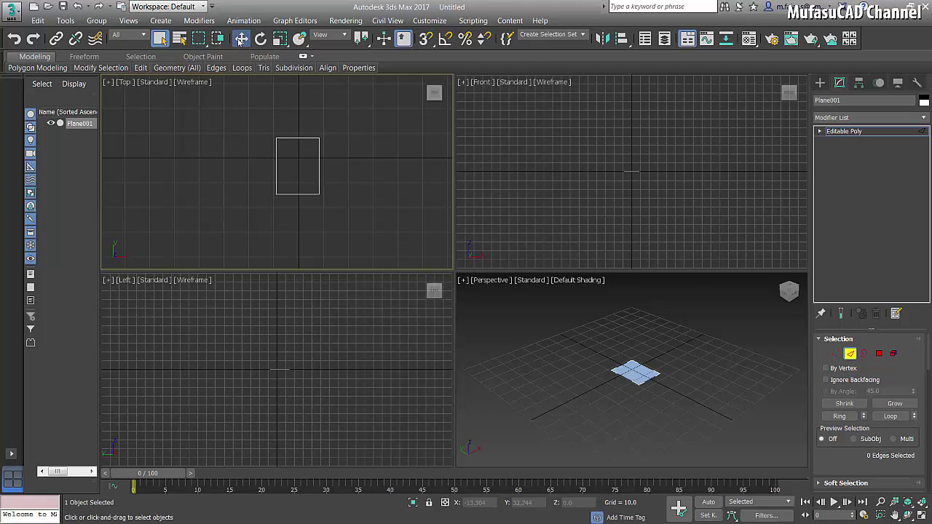
{"action": "left_click", "coordinate": [276, 162]}
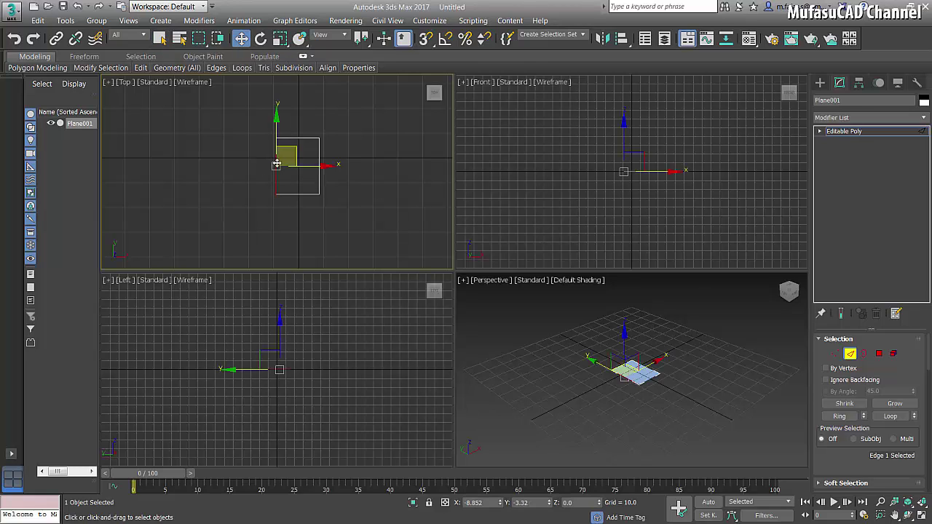
{"action": "left_click_drag", "start_coordinate": [321, 173], "coordinate": [336, 166]}
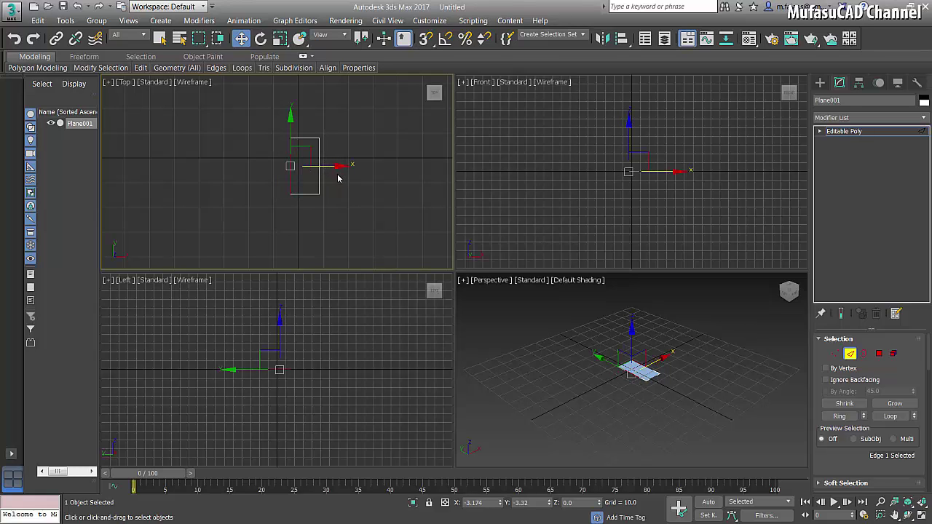
{"action": "left_click_drag", "start_coordinate": [340, 167], "coordinate": [317, 166], "text": "shift"}
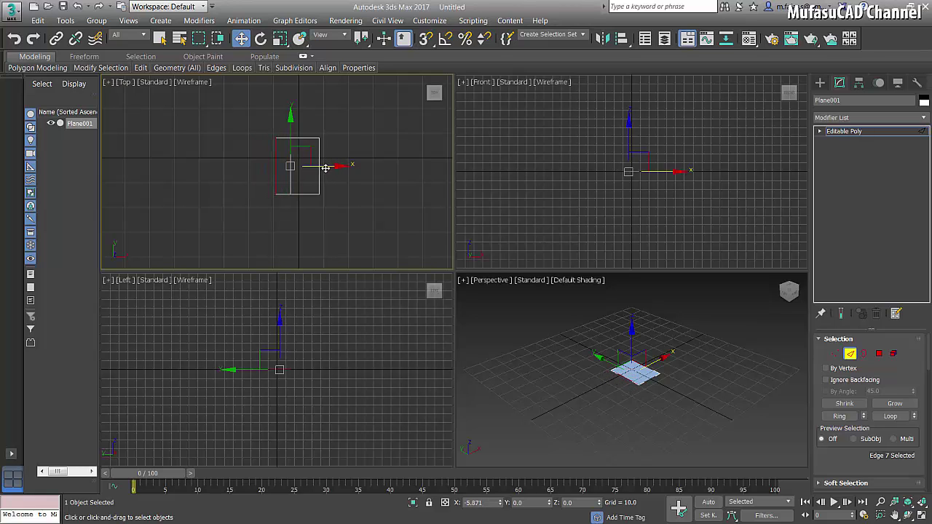
{"action": "left_click_drag", "start_coordinate": [318, 166], "coordinate": [322, 169], "text": "shift"}
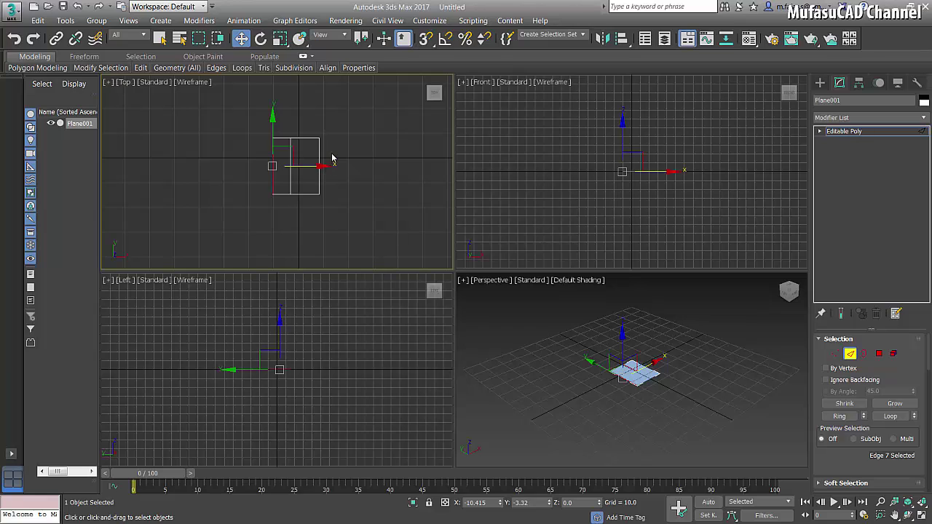
{"action": "scroll", "coordinate": [332, 158], "scroll_direction": "down", "scroll_amount": 2}
{"action": "scroll", "coordinate": [332, 159], "scroll_direction": "down", "scroll_amount": 1}
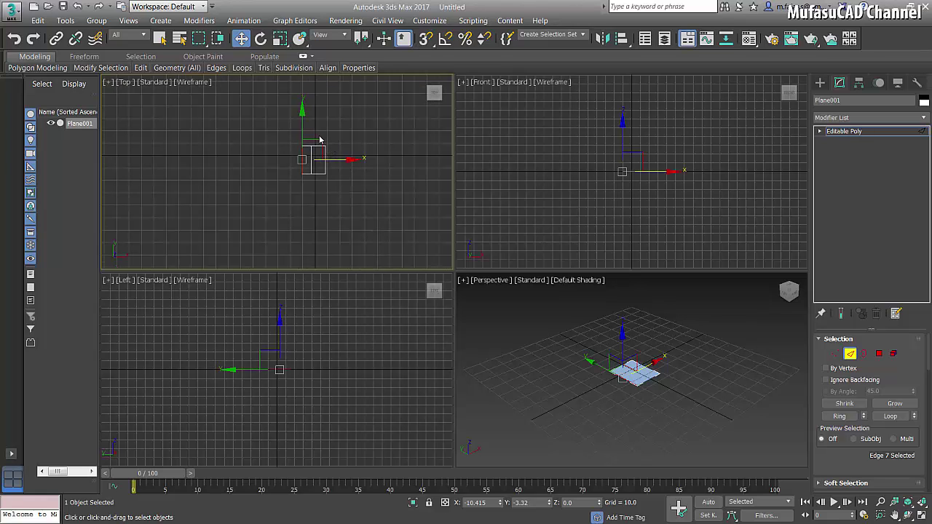
{"action": "left_click", "coordinate": [280, 38]}
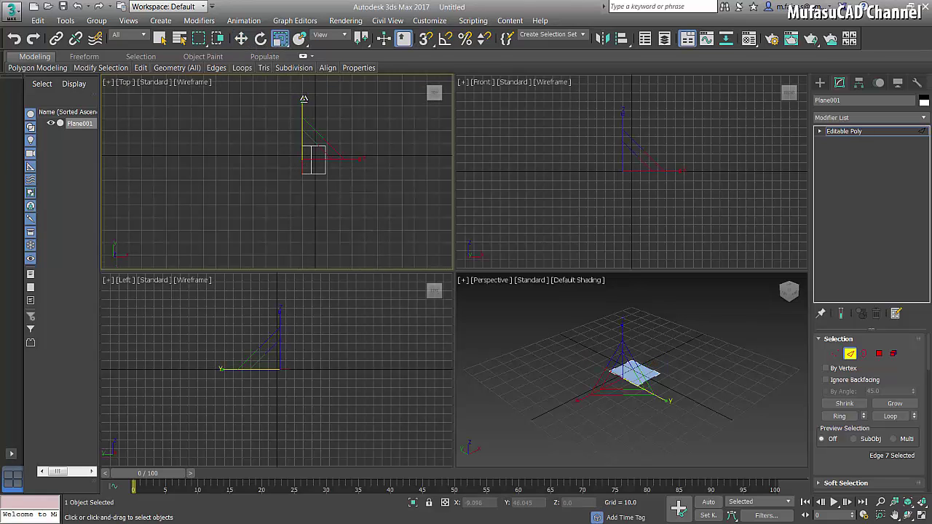
{"action": "left_click_drag", "start_coordinate": [304, 99], "coordinate": [297, 67]}
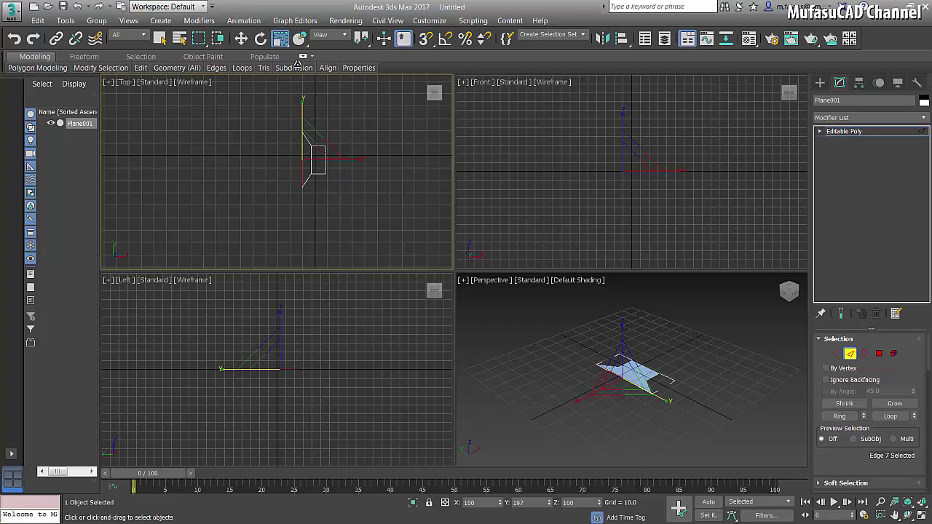
Step: Extrude two more widening rows leftward, then extend the plane further left
{"action": "left_click", "coordinate": [241, 38]}
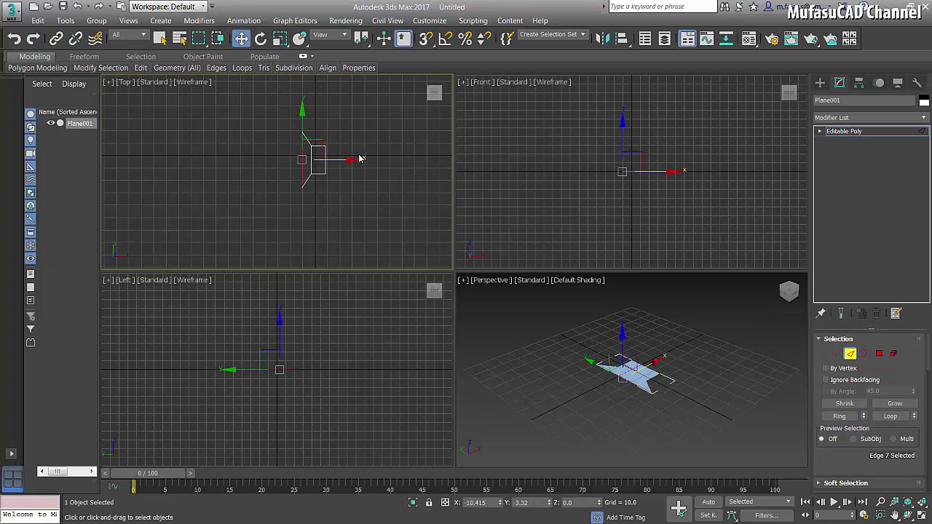
{"action": "left_click_drag", "start_coordinate": [357, 161], "coordinate": [339, 161], "text": "shift"}
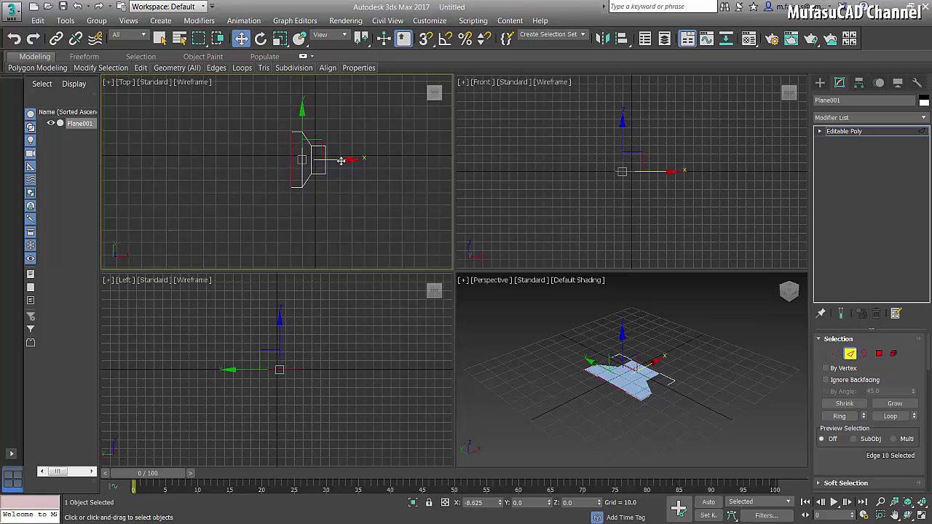
{"action": "left_click", "coordinate": [280, 38]}
{"action": "left_click_drag", "start_coordinate": [291, 102], "coordinate": [290, 85]}
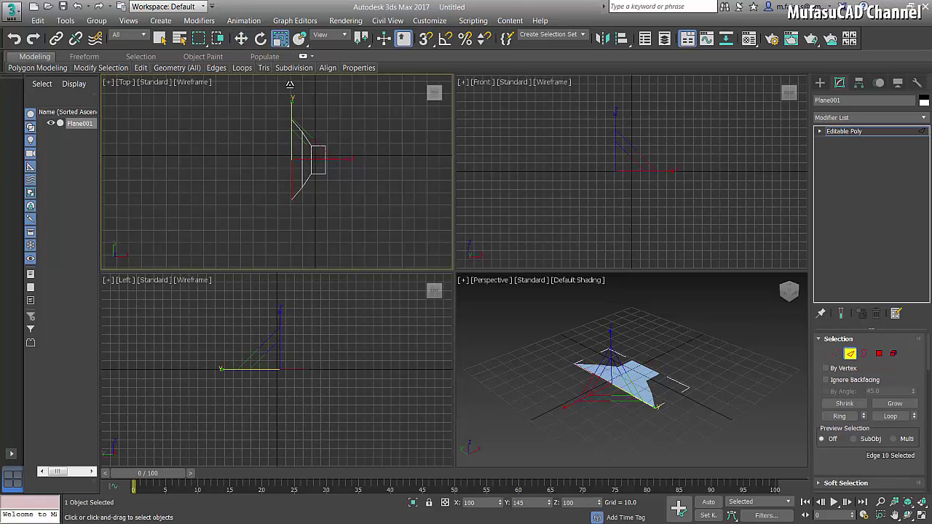
{"action": "left_click", "coordinate": [241, 38]}
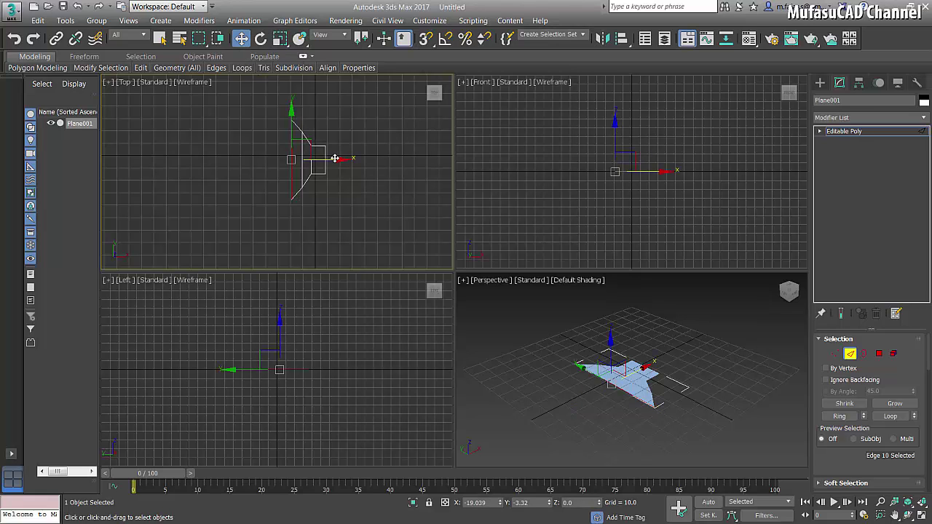
{"action": "left_click_drag", "start_coordinate": [335, 158], "coordinate": [321, 159], "text": "shift"}
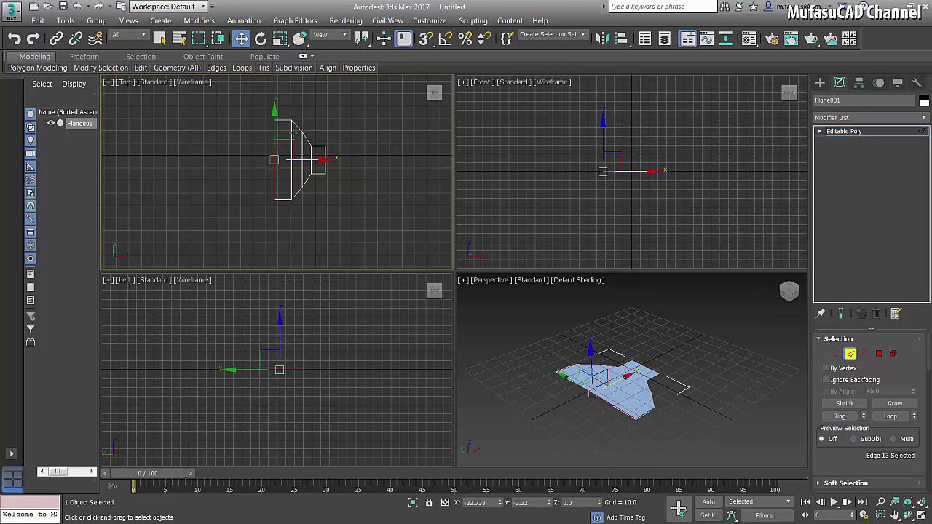
{"action": "left_click", "coordinate": [280, 38]}
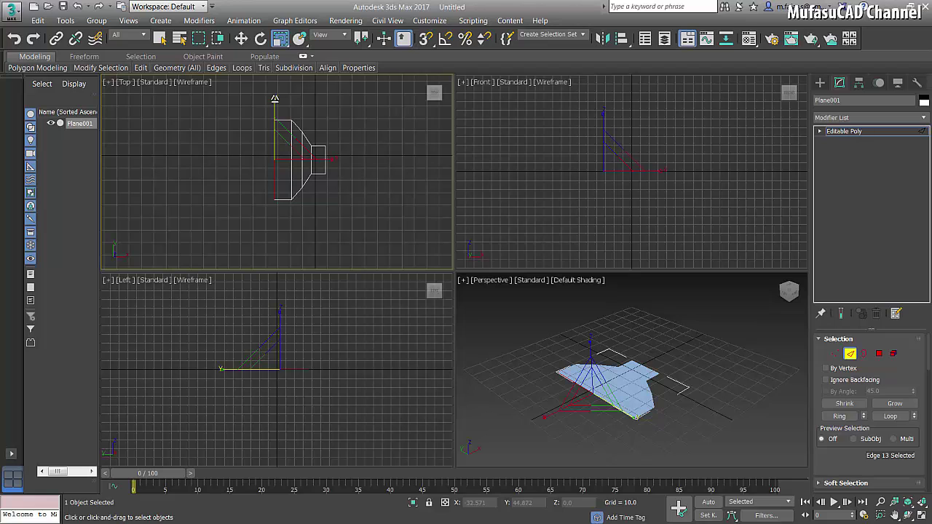
{"action": "left_click_drag", "start_coordinate": [275, 98], "coordinate": [274, 95]}
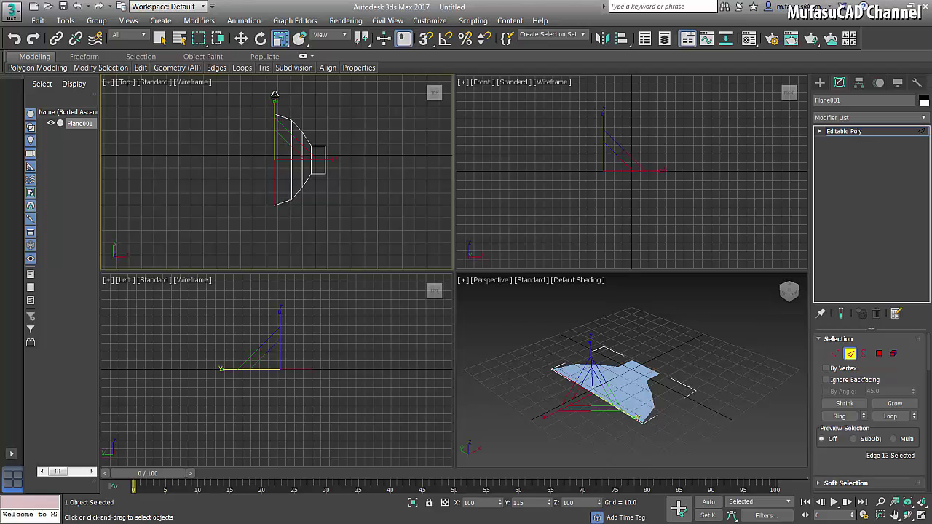
{"action": "left_click", "coordinate": [241, 38]}
{"action": "left_click_drag", "start_coordinate": [324, 161], "coordinate": [309, 161], "text": "shift"}
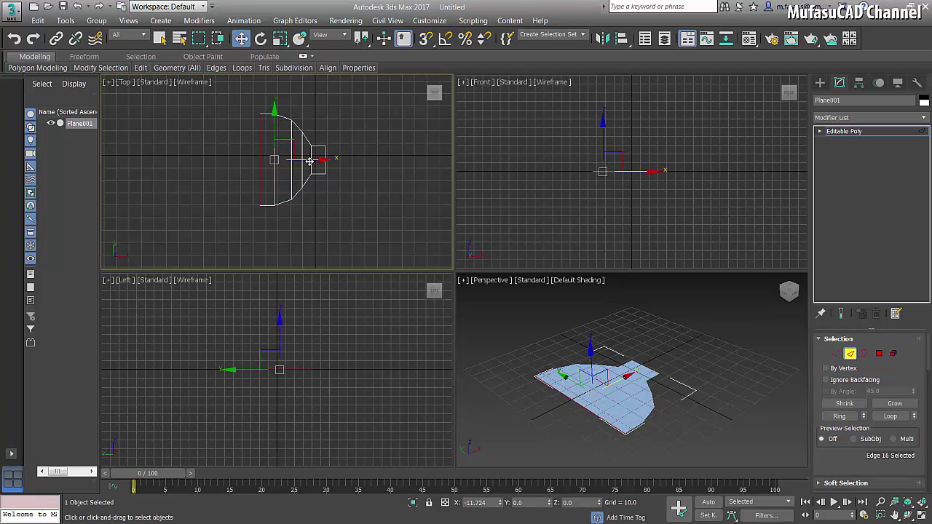
Step: Extrude another row off the left border and narrow it to round the bowl
{"action": "left_click", "coordinate": [280, 38]}
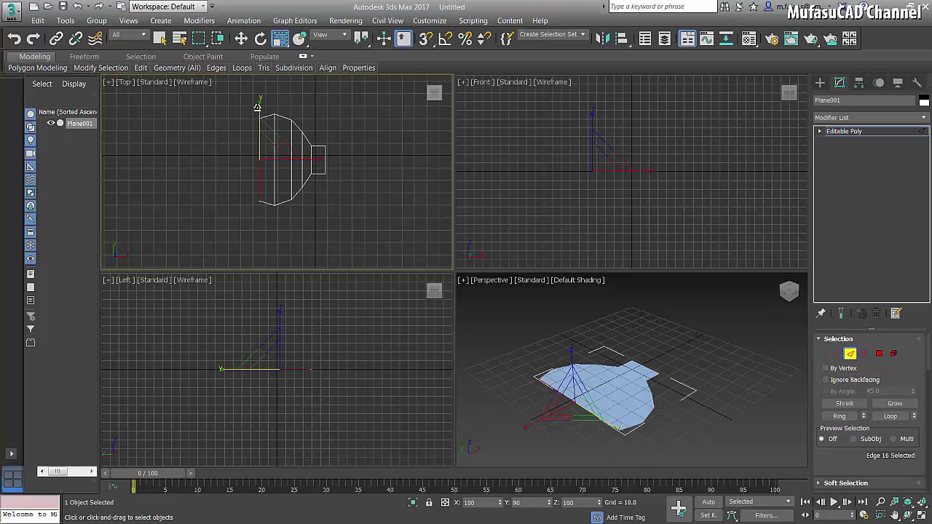
{"action": "key", "text": "w"}
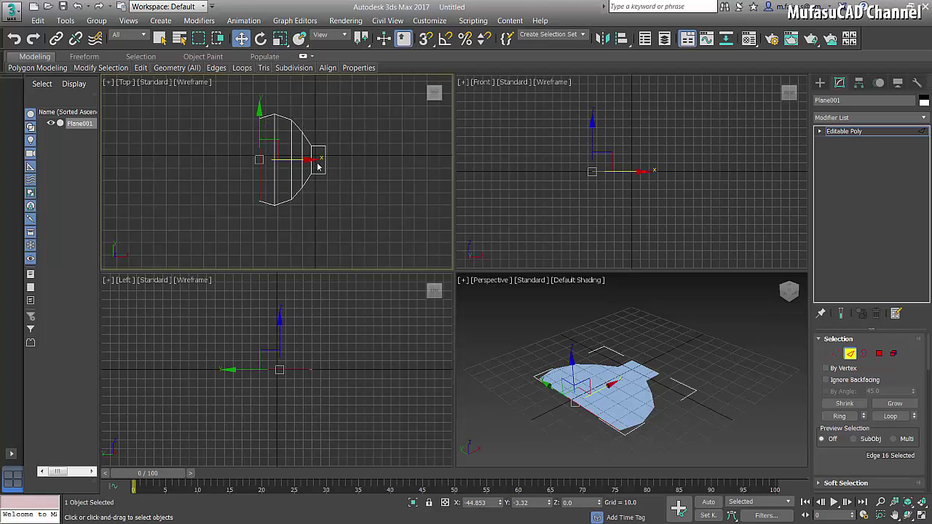
{"action": "left_click_drag", "start_coordinate": [308, 160], "coordinate": [242, 145], "text": "shift"}
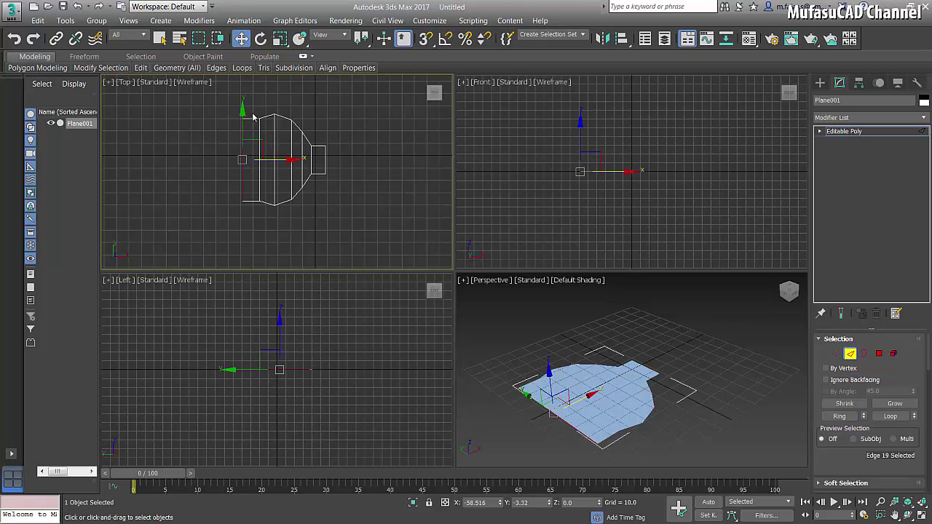
{"action": "left_click", "coordinate": [281, 39]}
{"action": "left_click_drag", "start_coordinate": [243, 102], "coordinate": [245, 117]}
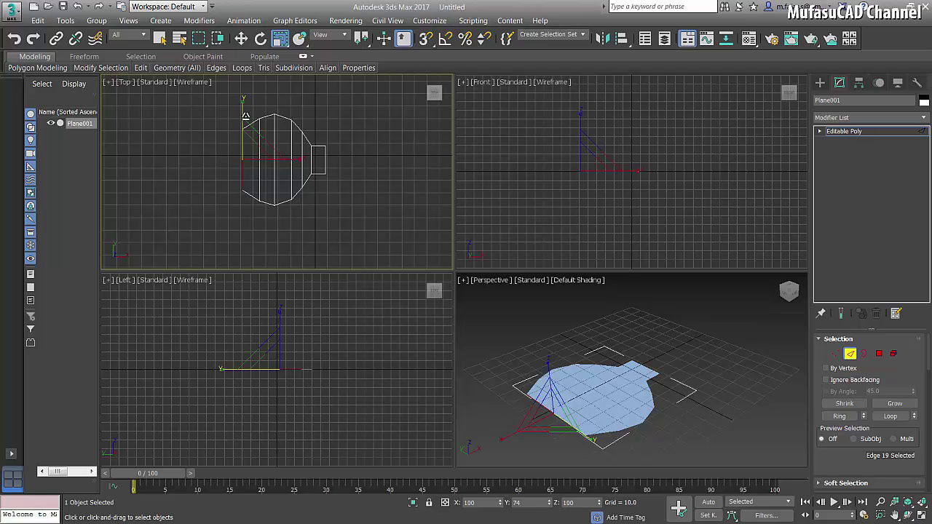
Step: Add two more tapering rows scaled to 54% and 50% along Y, then box-select the left edges
{"action": "left_click", "coordinate": [241, 39]}
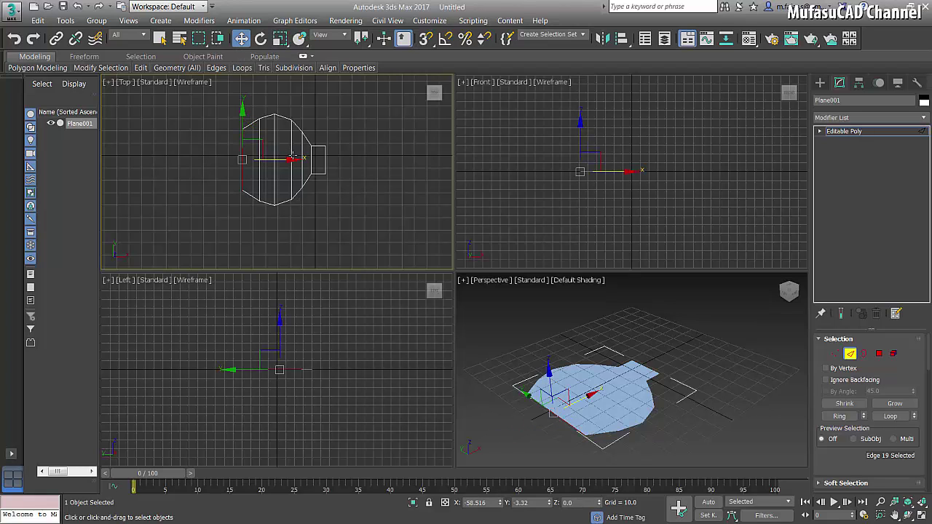
{"action": "left_click_drag", "start_coordinate": [291, 159], "coordinate": [274, 159], "text": "shift"}
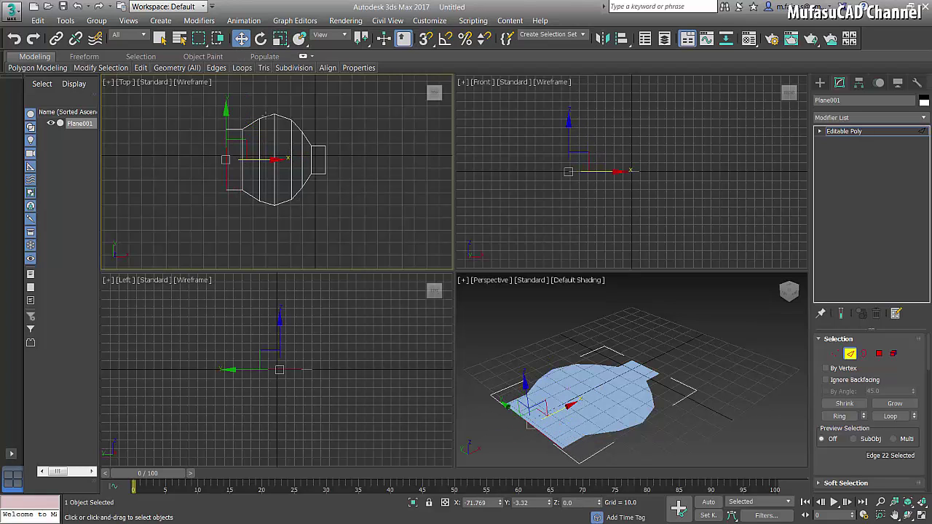
{"action": "left_click", "coordinate": [280, 39]}
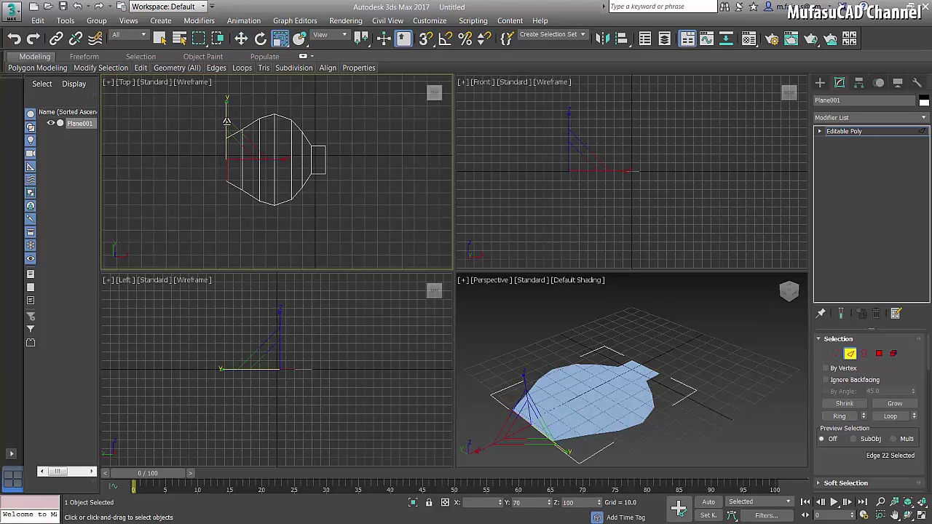
{"action": "left_click_drag", "start_coordinate": [225, 106], "coordinate": [233, 140]}
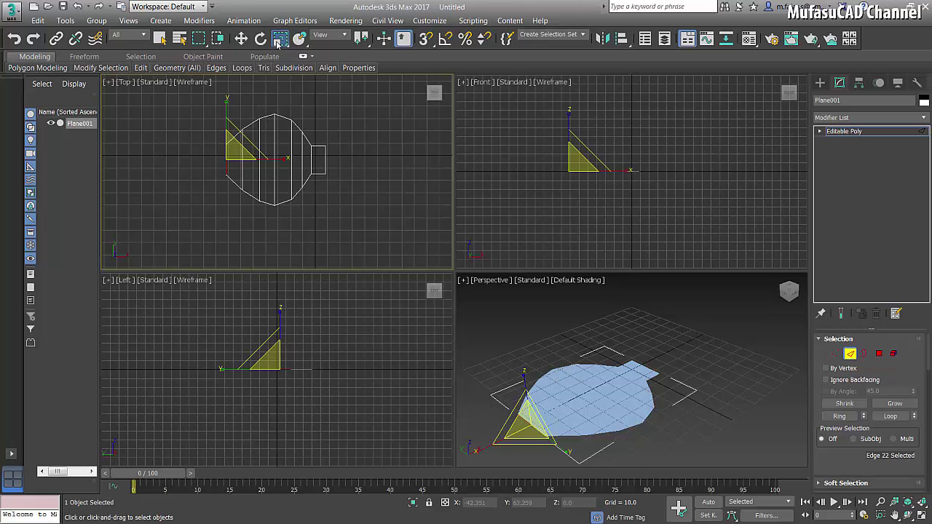
{"action": "left_click", "coordinate": [241, 39]}
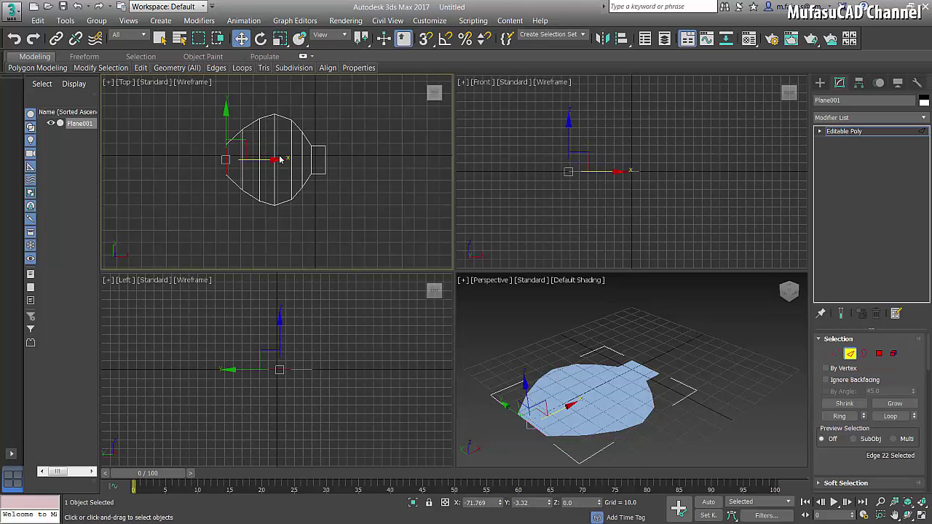
{"action": "left_click", "coordinate": [524, 426], "text": "ctrl"}
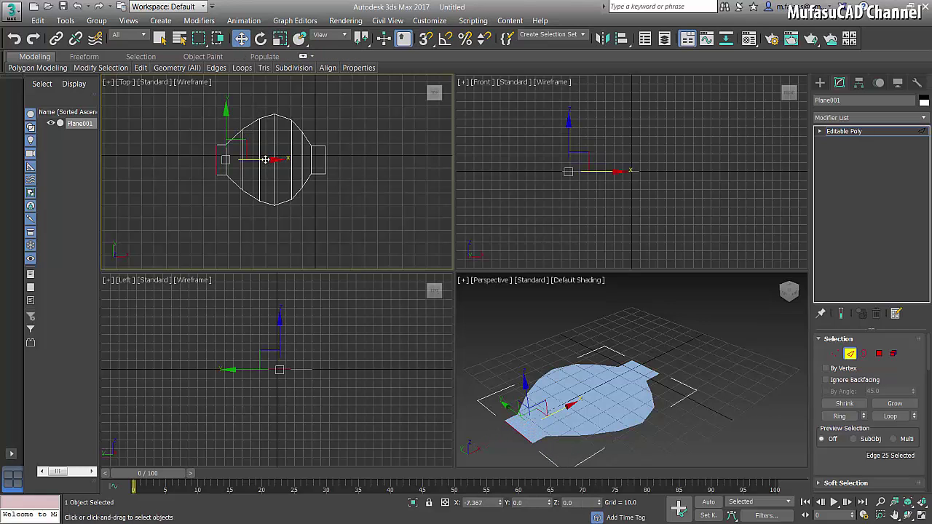
{"action": "left_click", "coordinate": [280, 39]}
{"action": "left_click_drag", "start_coordinate": [218, 102], "coordinate": [222, 138]}
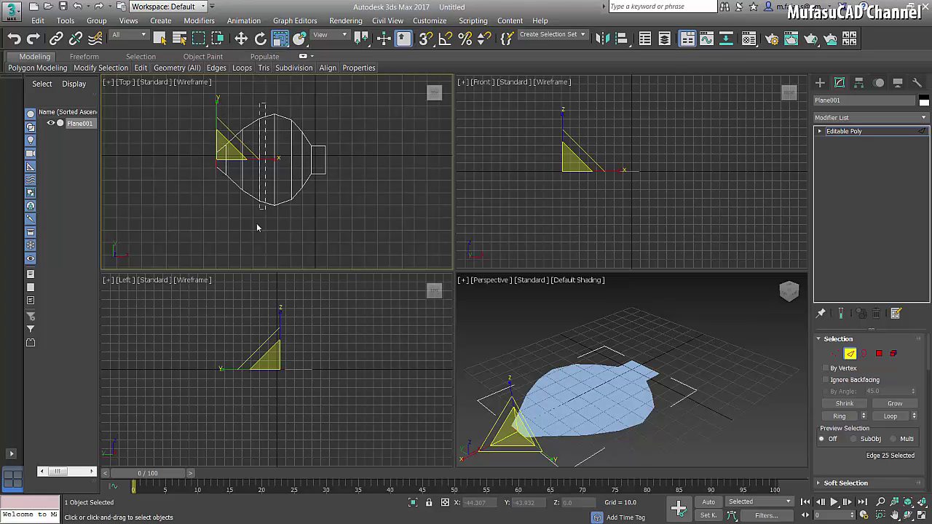
{"action": "left_click_drag", "start_coordinate": [265, 104], "coordinate": [199, 234]}
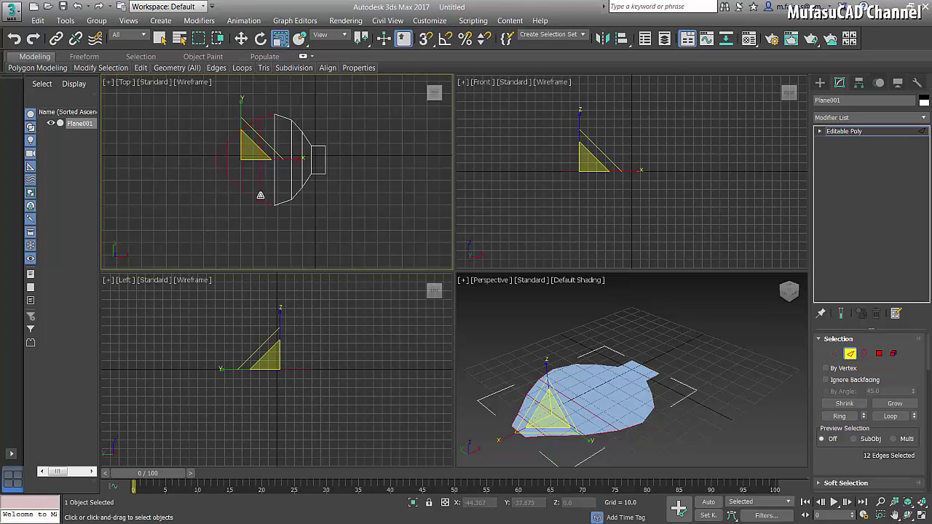
Step: Move the left part leftward to lengthen the bowl and slide the left cross edges toward the neck
{"action": "left_click", "coordinate": [241, 38]}
{"action": "mouse_move", "coordinate": [290, 161]}
{"action": "left_mouse_down"}
{"action": "mouse_move", "coordinate": [231, 162]}
{"action": "mouse_move", "coordinate": [232, 197]}
{"action": "left_mouse_up"}
{"action": "left_click", "coordinate": [216, 132]}
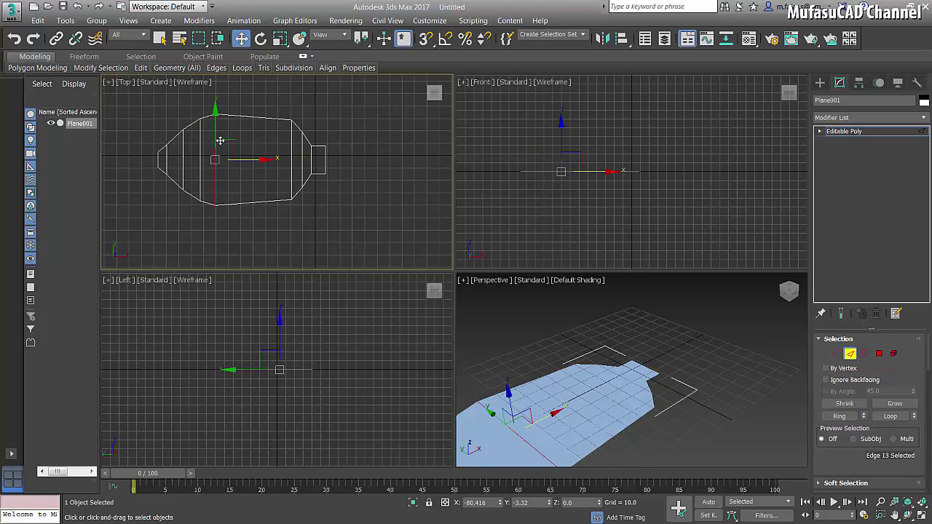
{"action": "left_click_drag", "start_coordinate": [264, 162], "coordinate": [321, 162]}
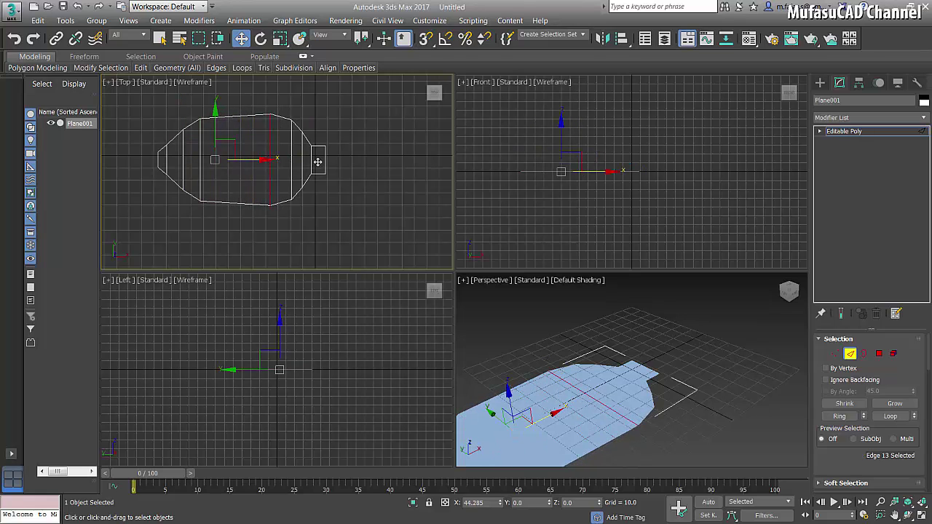
{"action": "left_click", "coordinate": [198, 148]}
{"action": "left_click_drag", "start_coordinate": [245, 159], "coordinate": [288, 160]}
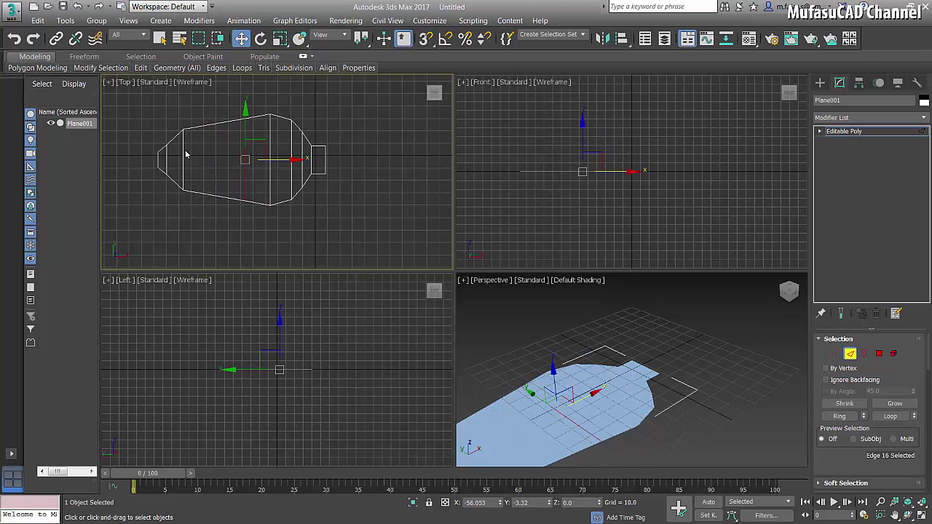
{"action": "left_click", "coordinate": [183, 151]}
{"action": "mouse_move", "coordinate": [230, 159]}
{"action": "left_mouse_down"}
{"action": "mouse_move", "coordinate": [272, 160]}
{"action": "mouse_move", "coordinate": [245, 155]}
{"action": "left_mouse_up"}
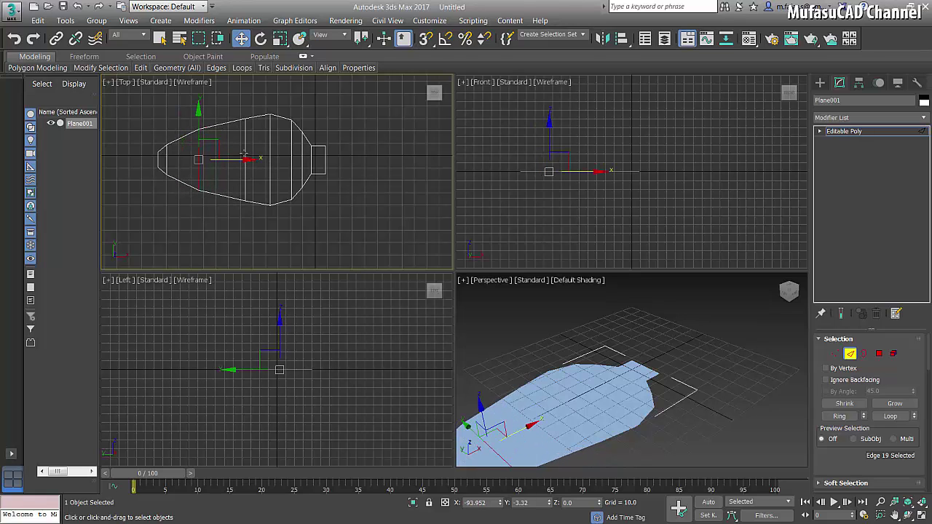
Step: Re-space the neck-side cross edges evenly and nudge the tip edge right
{"action": "left_click", "coordinate": [245, 145]}
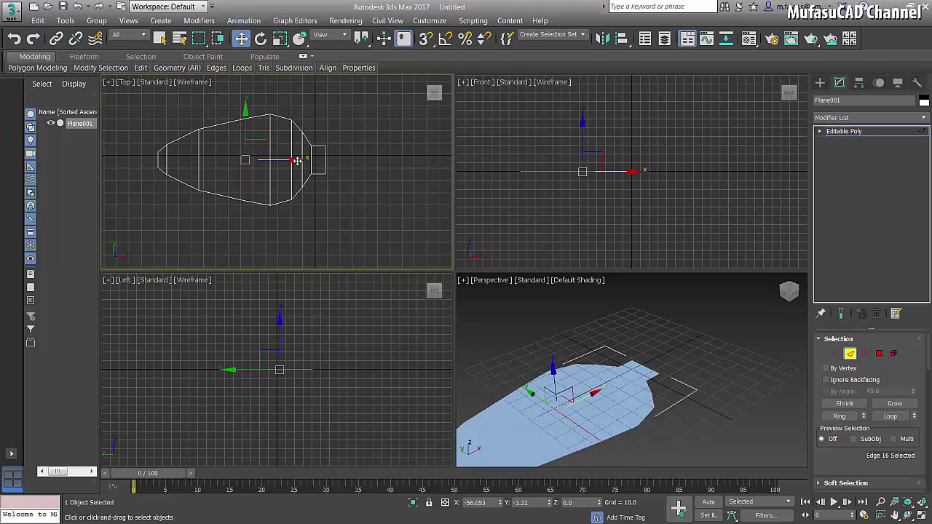
{"action": "left_click_drag", "start_coordinate": [297, 160], "coordinate": [270, 135]}
{"action": "left_click", "coordinate": [269, 138]}
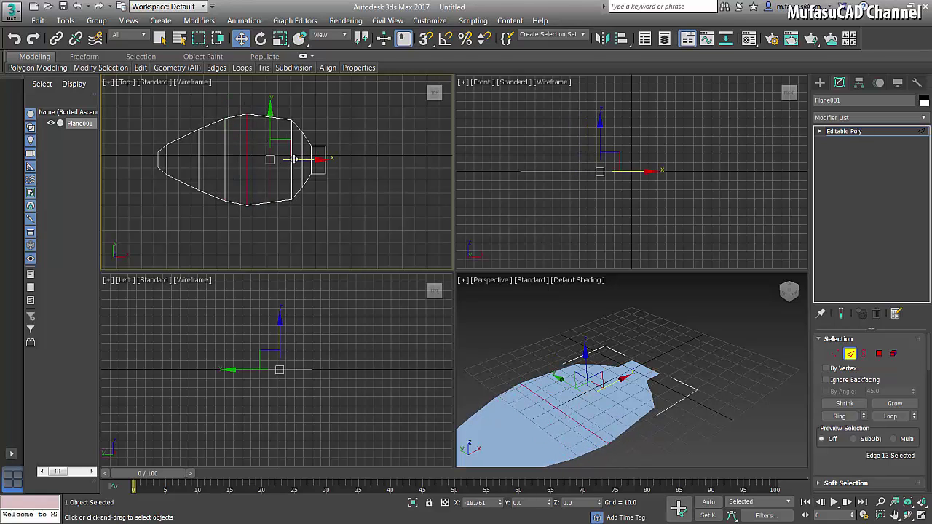
{"action": "mouse_move", "coordinate": [316, 158]}
{"action": "left_mouse_down"}
{"action": "mouse_move", "coordinate": [296, 158]}
{"action": "mouse_move", "coordinate": [328, 161]}
{"action": "mouse_move", "coordinate": [314, 162]}
{"action": "left_mouse_up"}
{"action": "left_click", "coordinate": [292, 140]}
{"action": "left_click", "coordinate": [166, 157]}
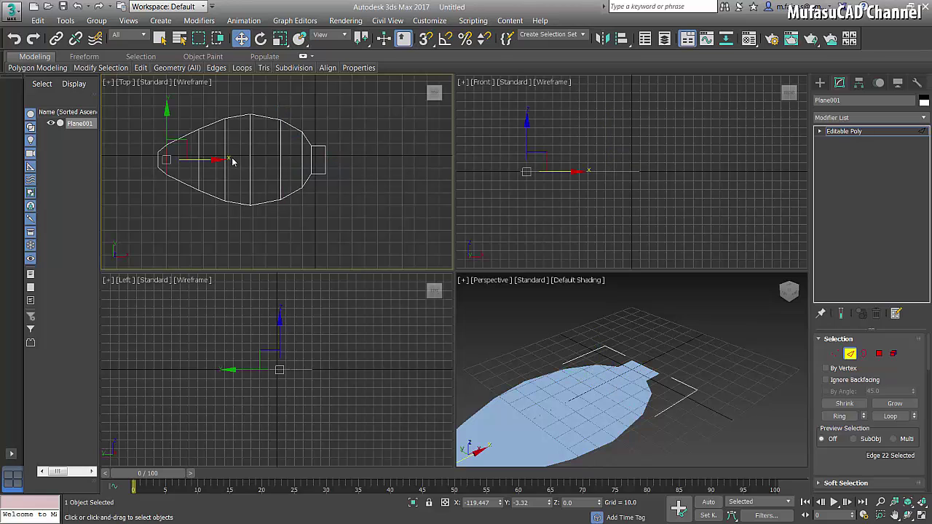
{"action": "left_click_drag", "start_coordinate": [214, 160], "coordinate": [225, 160]}
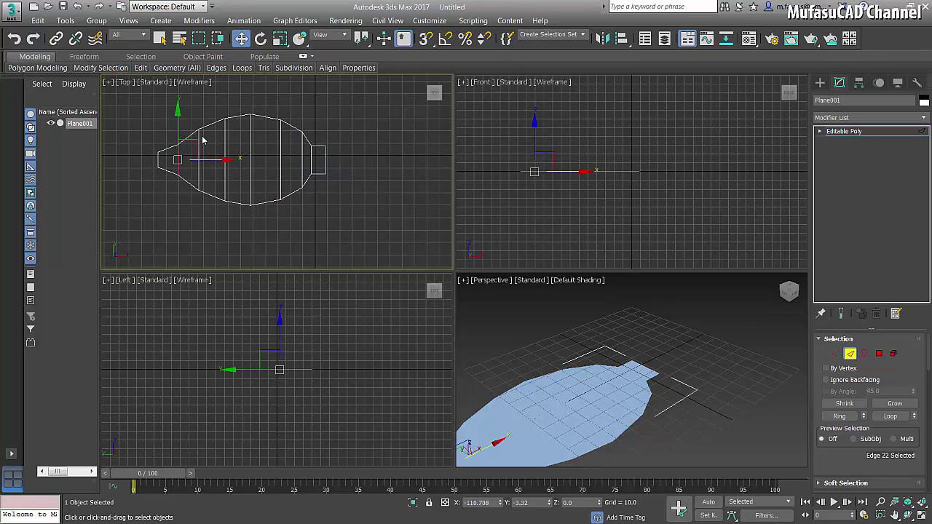
Step: Fine-tune the second cross edge and tip edge along Y to round the bowl's tip
{"action": "left_click", "coordinate": [199, 134]}
{"action": "left_click", "coordinate": [280, 38]}
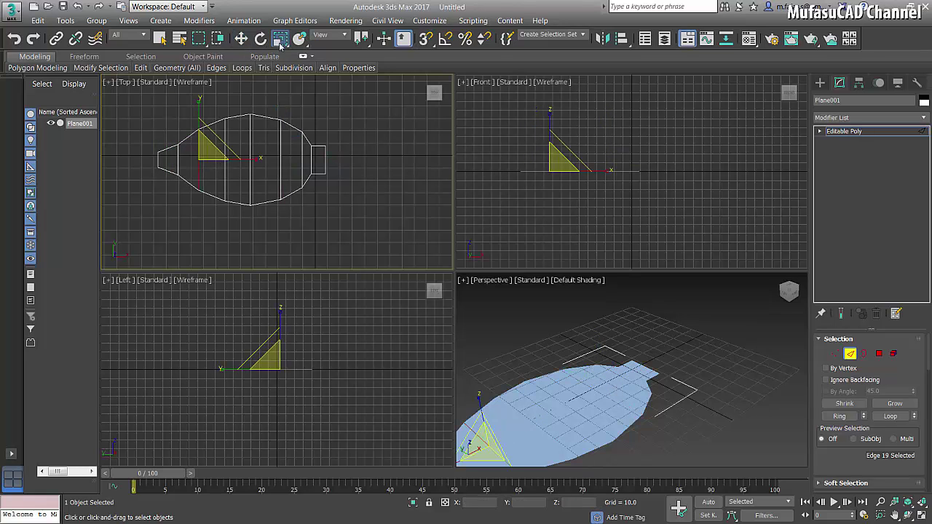
{"action": "left_click_drag", "start_coordinate": [199, 102], "coordinate": [198, 97]}
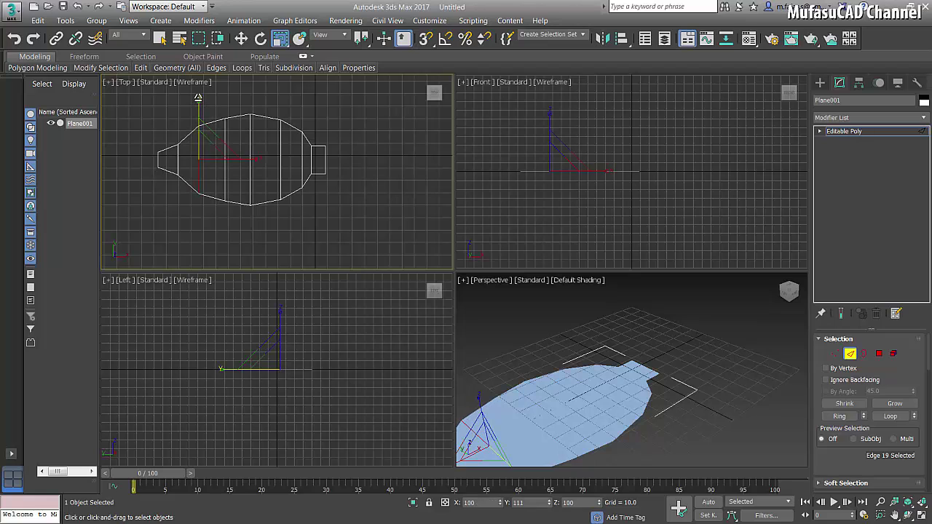
{"action": "left_click", "coordinate": [176, 154]}
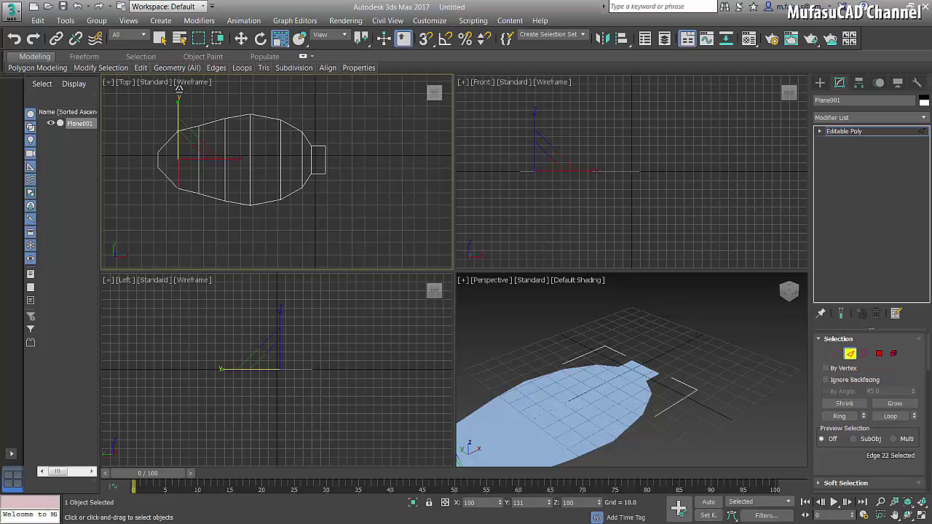
{"action": "left_click_drag", "start_coordinate": [177, 100], "coordinate": [179, 95]}
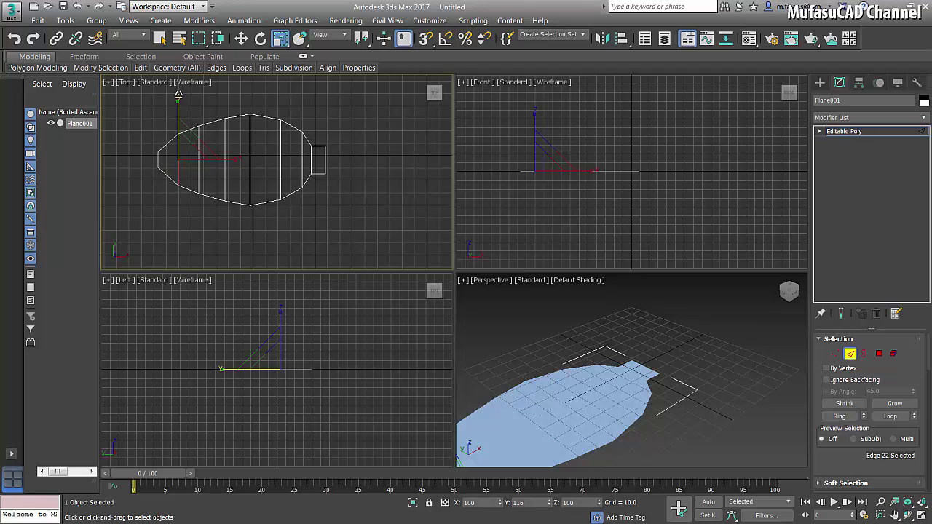
{"action": "left_click", "coordinate": [241, 38]}
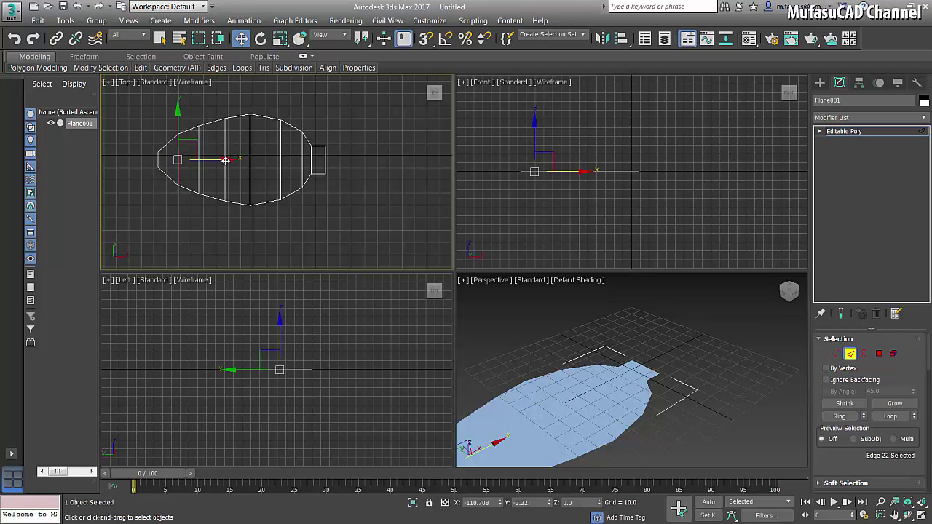
{"action": "left_click_drag", "start_coordinate": [226, 160], "coordinate": [230, 160]}
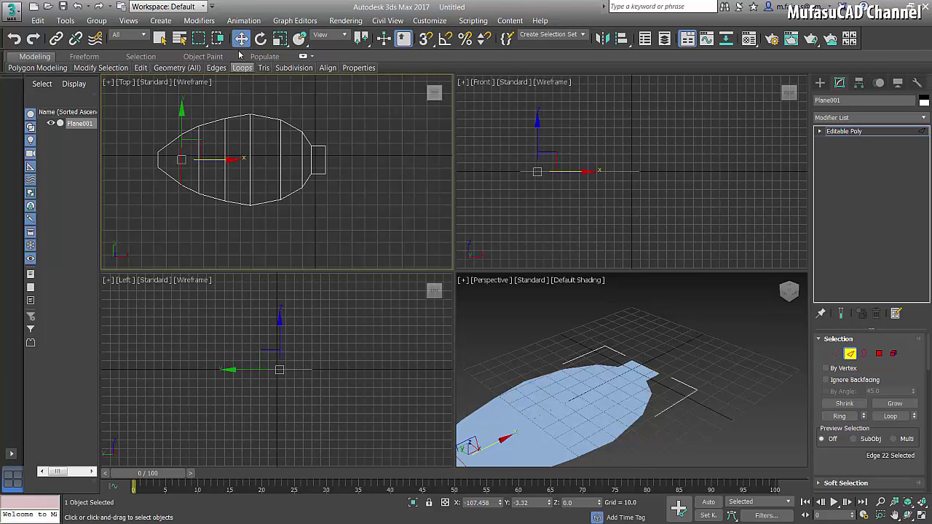
{"action": "key", "text": "r"}
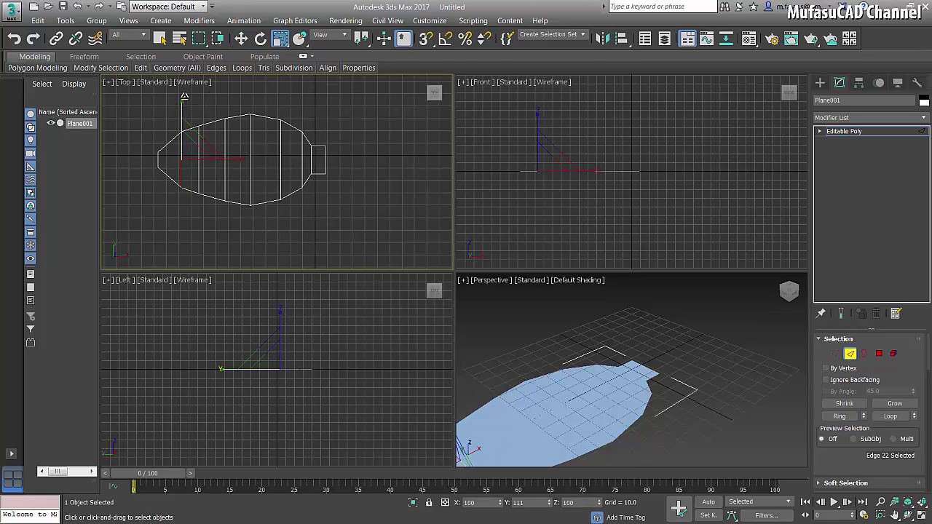
{"action": "left_click_drag", "start_coordinate": [185, 96], "coordinate": [185, 99]}
{"action": "left_click_drag", "start_coordinate": [185, 98], "coordinate": [185, 100]}
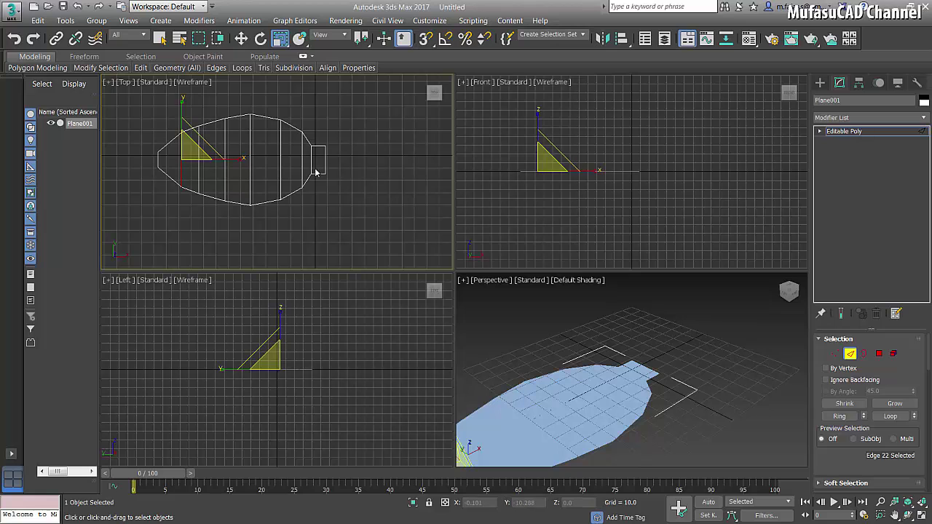
{"action": "scroll", "coordinate": [250, 146], "scroll_direction": "up", "scroll_amount": 1}
{"action": "scroll", "coordinate": [225, 158], "scroll_direction": "up", "scroll_amount": 1}
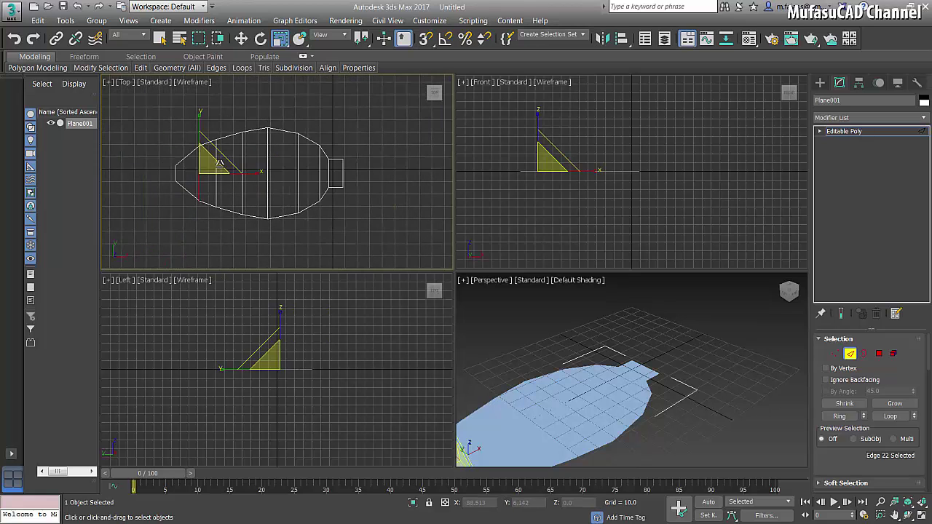
{"action": "scroll", "coordinate": [190, 180], "scroll_direction": "up", "scroll_amount": 1}
{"action": "scroll", "coordinate": [182, 181], "scroll_direction": "up", "scroll_amount": 2}
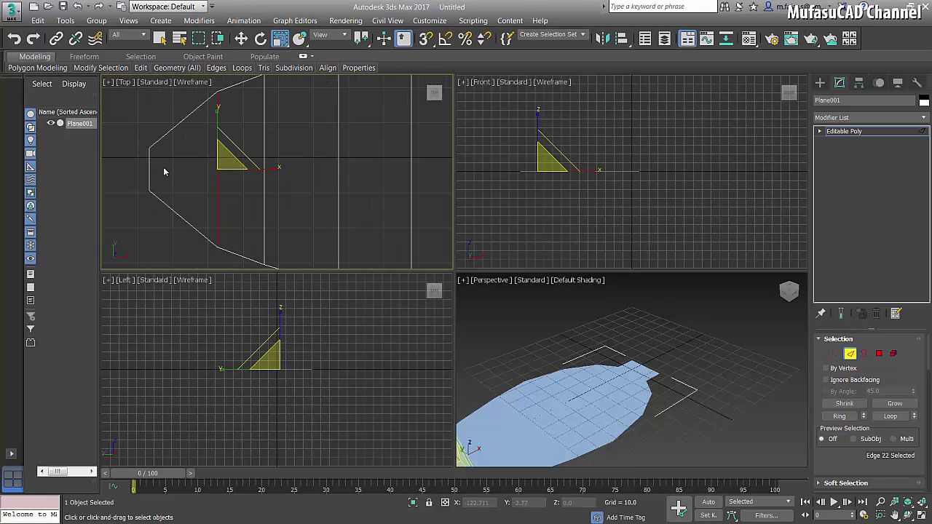
{"action": "scroll", "coordinate": [164, 172], "scroll_direction": "down", "scroll_amount": 2}
{"action": "scroll", "coordinate": [272, 164], "scroll_direction": "down", "scroll_amount": 1}
{"action": "scroll", "coordinate": [288, 158], "scroll_direction": "down", "scroll_amount": 1}
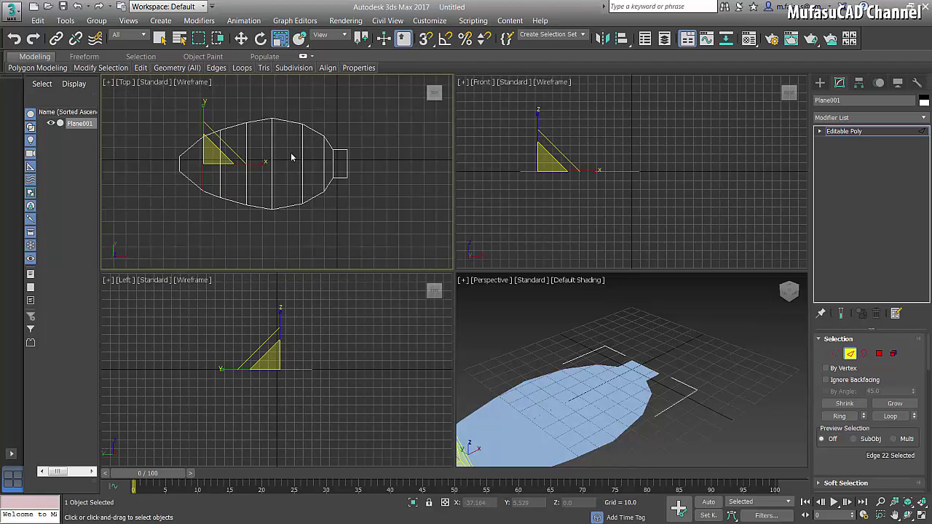
{"action": "scroll", "coordinate": [291, 157], "scroll_direction": "down", "scroll_amount": 1}
{"action": "scroll", "coordinate": [288, 161], "scroll_direction": "down", "scroll_amount": 2}
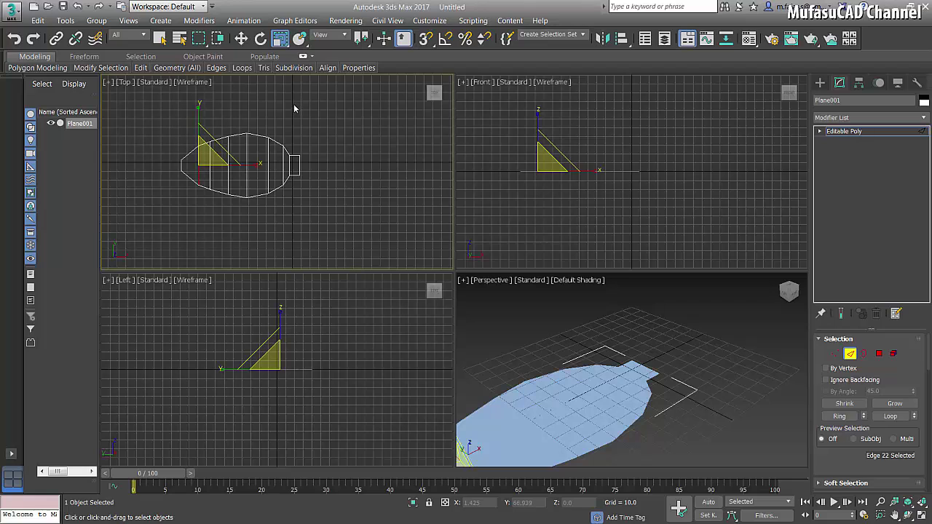
Step: Narrow the neck's end edge to 90% and extrude the handle far out to the right
{"action": "left_click", "coordinate": [299, 167]}
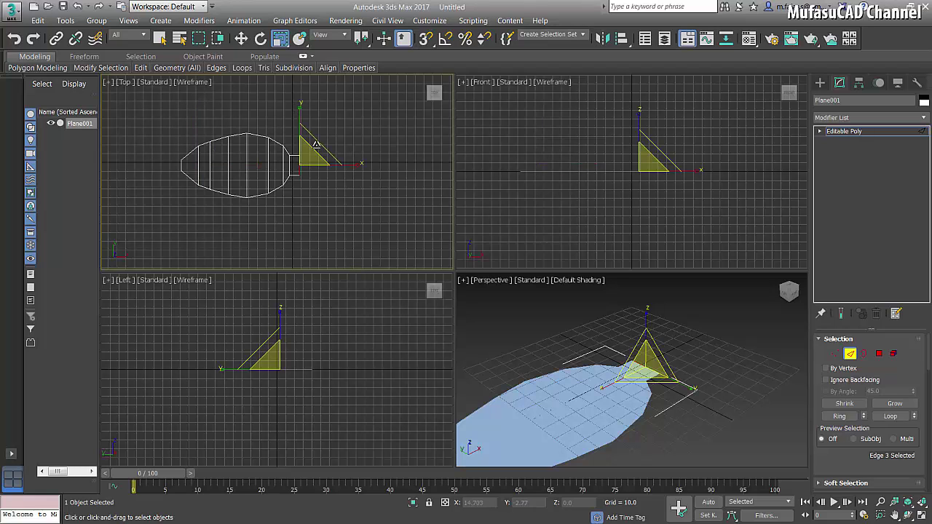
{"action": "left_click_drag", "start_coordinate": [301, 106], "coordinate": [301, 108]}
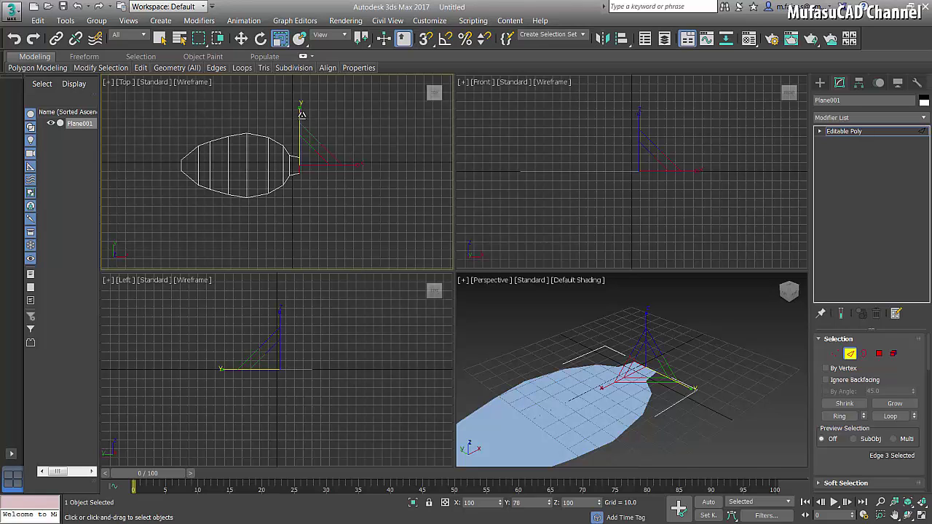
{"action": "scroll", "coordinate": [342, 138], "scroll_direction": "down", "scroll_amount": 3}
{"action": "middle_click_drag", "start_coordinate": [345, 137], "coordinate": [267, 128]}
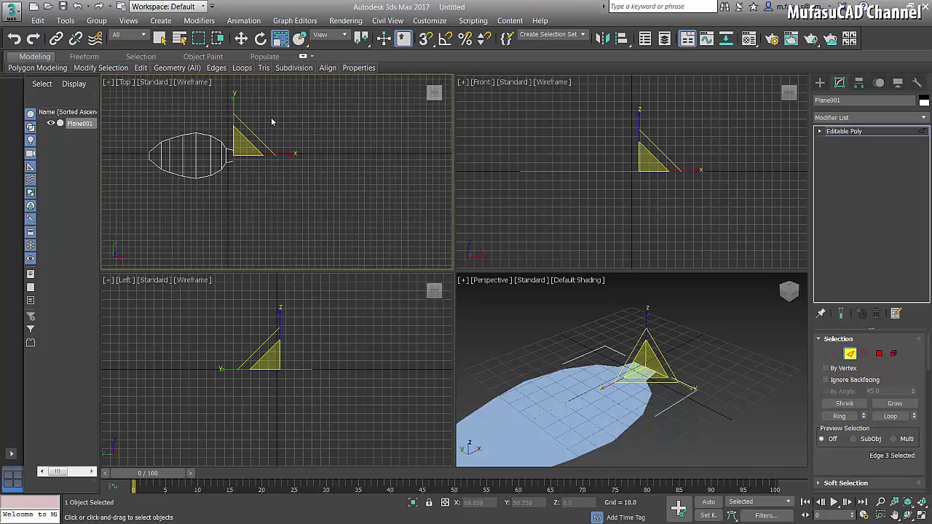
{"action": "left_click", "coordinate": [241, 39]}
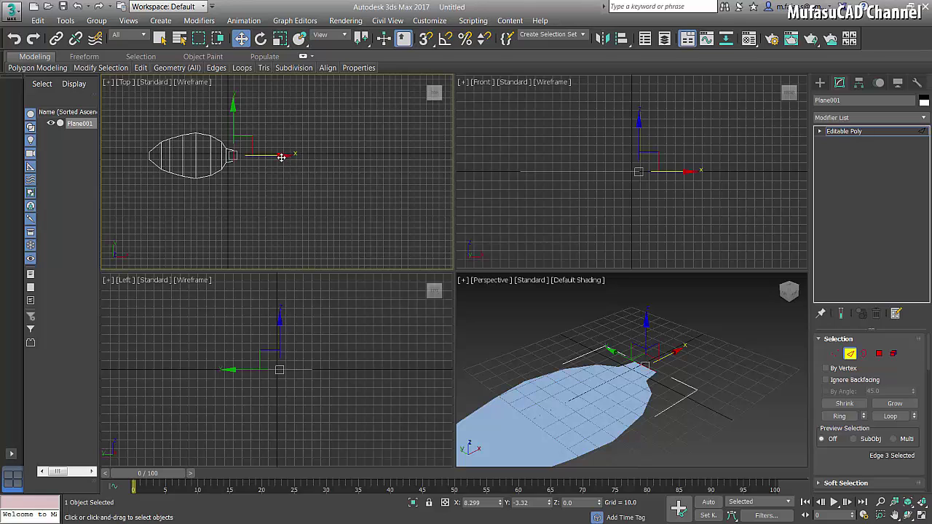
{"action": "left_click_drag", "start_coordinate": [281, 158], "coordinate": [285, 158], "text": "shift"}
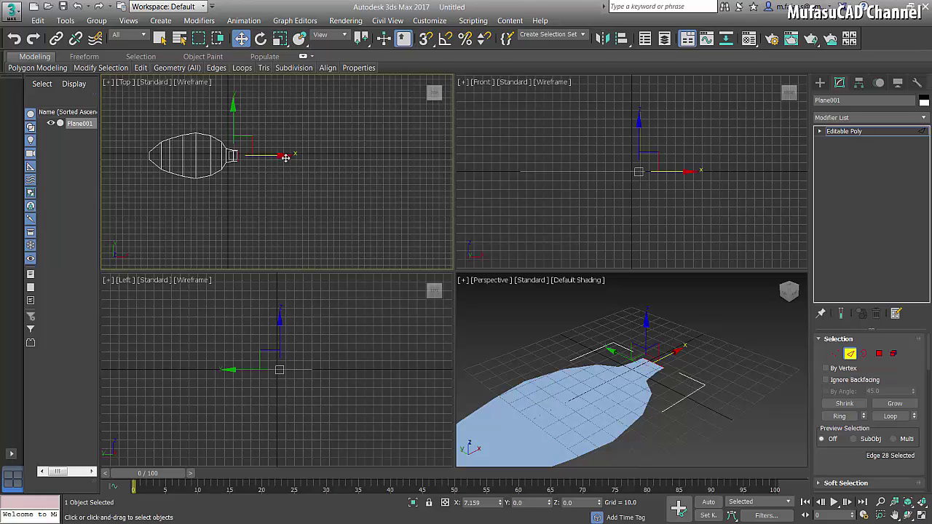
{"action": "left_click_drag", "start_coordinate": [291, 156], "coordinate": [485, 164], "text": "shift"}
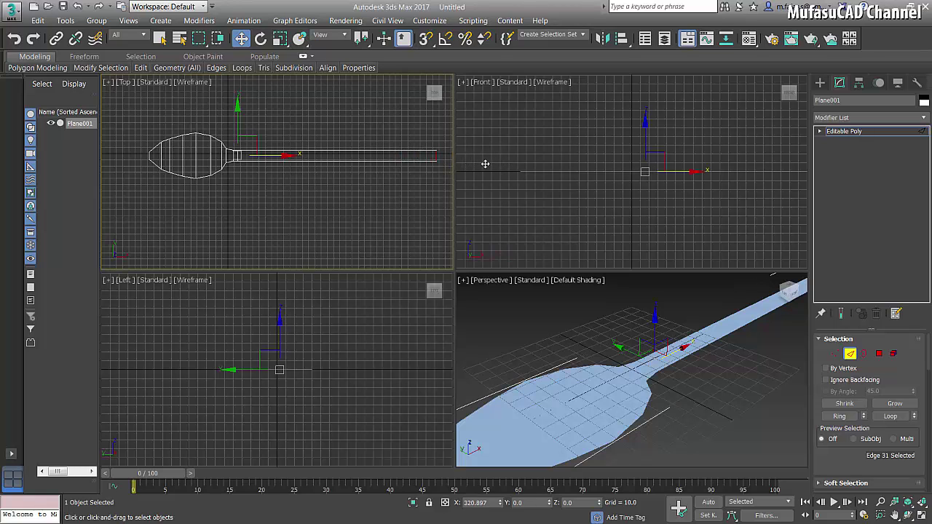
Step: Resize and lengthen the handle end, then narrow its tip across the width
{"action": "left_click", "coordinate": [281, 39]}
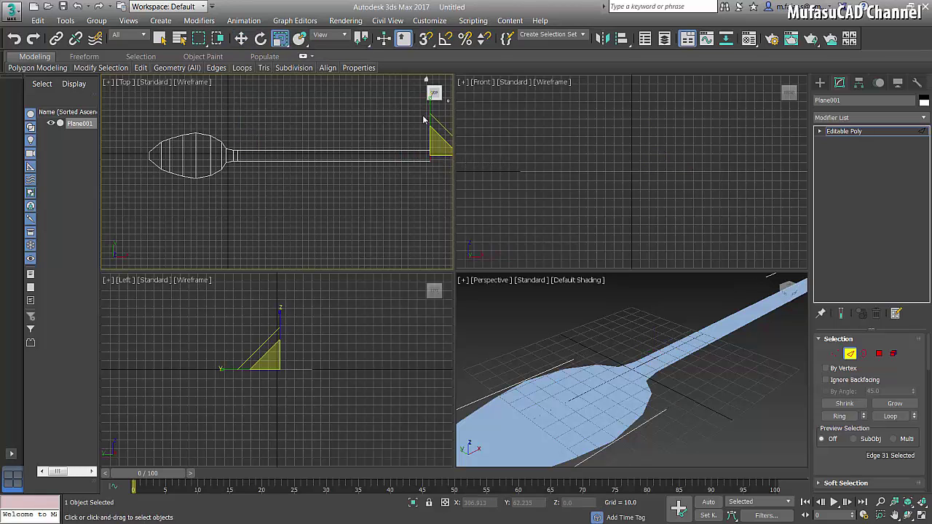
{"action": "mouse_move", "coordinate": [432, 102]}
{"action": "left_mouse_down"}
{"action": "mouse_move", "coordinate": [430, 91]}
{"action": "mouse_move", "coordinate": [432, 98]}
{"action": "left_mouse_up"}
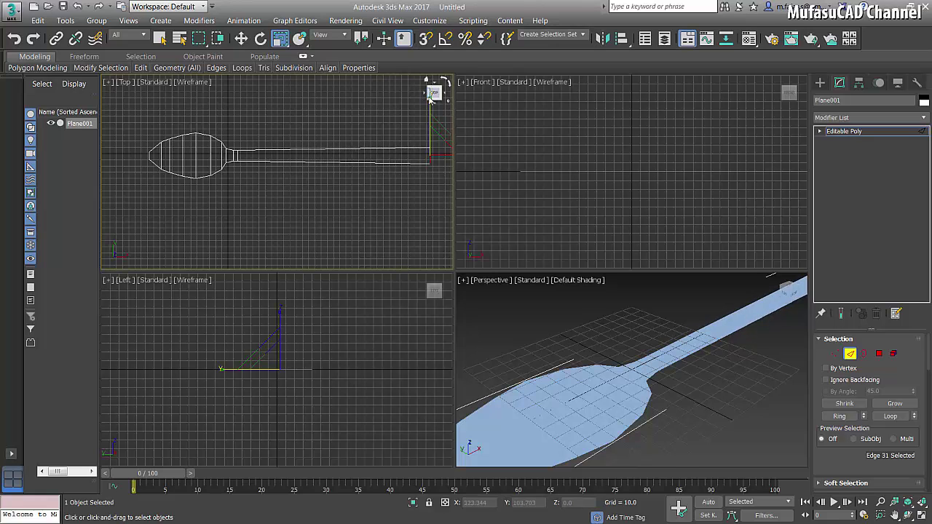
{"action": "middle_click_drag", "start_coordinate": [389, 176], "coordinate": [312, 173]}
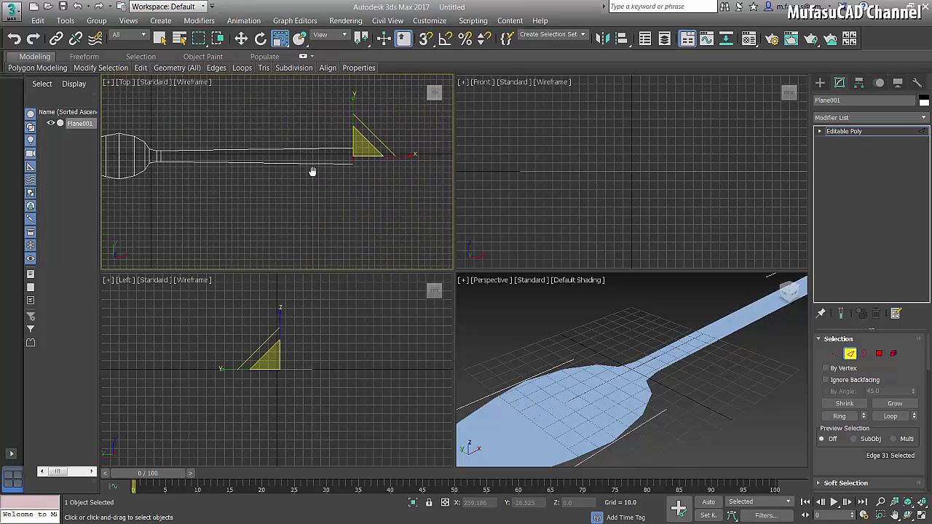
{"action": "left_click", "coordinate": [241, 38]}
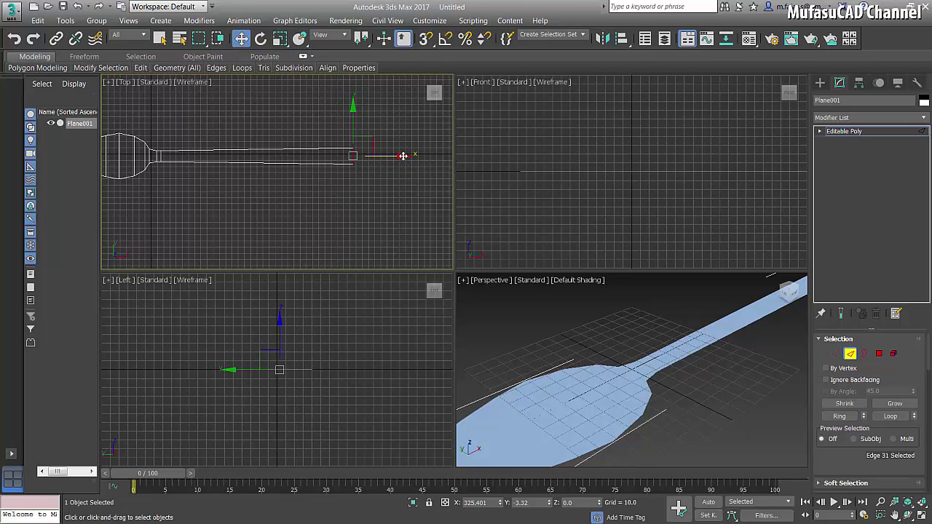
{"action": "left_click_drag", "start_coordinate": [403, 156], "coordinate": [408, 158]}
{"action": "left_click", "coordinate": [285, 38]}
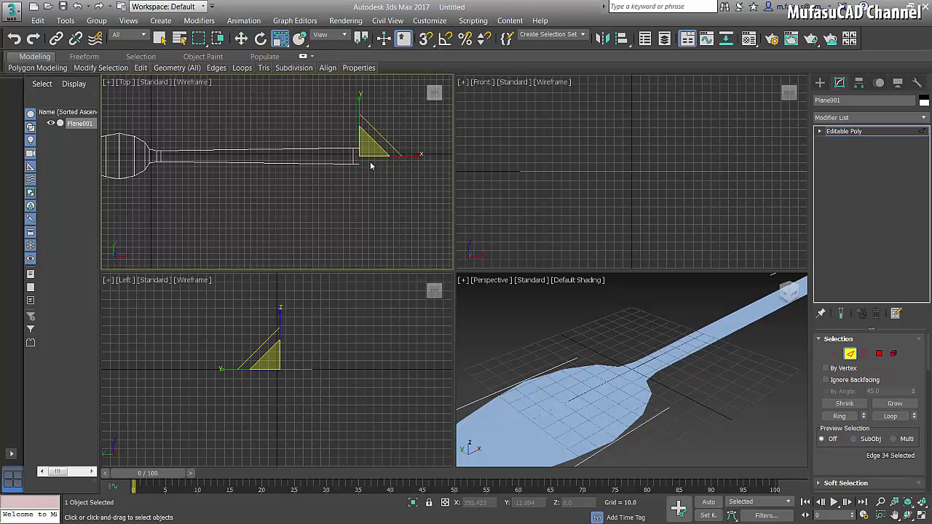
{"action": "scroll", "coordinate": [357, 160], "scroll_direction": "up", "scroll_amount": 3}
{"action": "left_click_drag", "start_coordinate": [348, 93], "coordinate": [350, 102]}
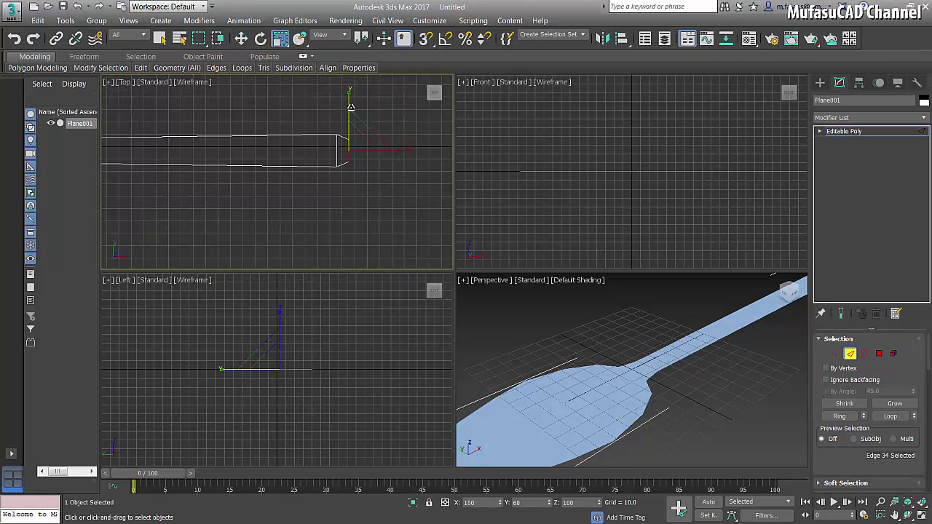
{"action": "scroll", "coordinate": [282, 197], "scroll_direction": "down", "scroll_amount": 1}
{"action": "scroll", "coordinate": [283, 197], "scroll_direction": "down", "scroll_amount": 2}
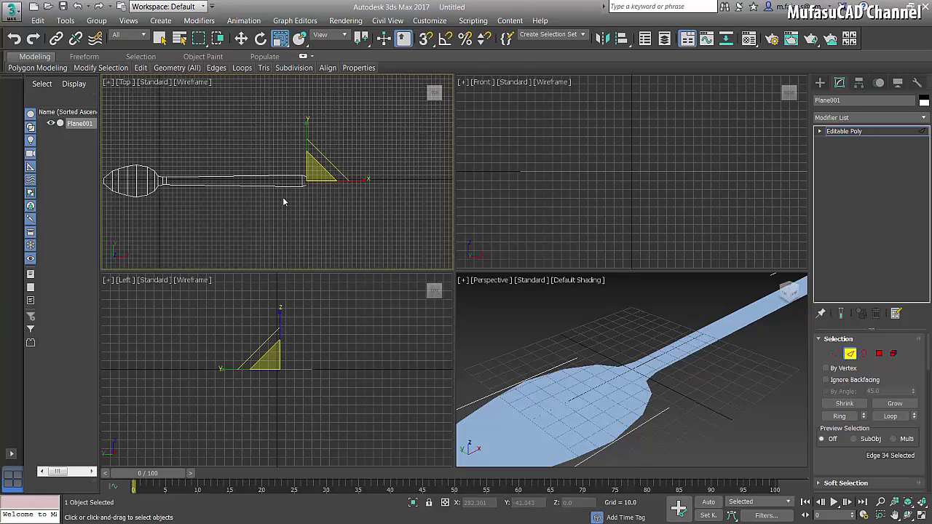
{"action": "mouse_move", "coordinate": [282, 196]}
{"action": "middle_mouse_down"}
{"action": "mouse_move", "coordinate": [259, 189]}
{"action": "mouse_move", "coordinate": [285, 200]}
{"action": "middle_mouse_up"}
Step: Select a neck edge and expand it to the full ring of crosswise edges
{"action": "left_click", "coordinate": [580, 332]}
{"action": "scroll", "coordinate": [581, 333], "scroll_direction": "down", "scroll_amount": 5}
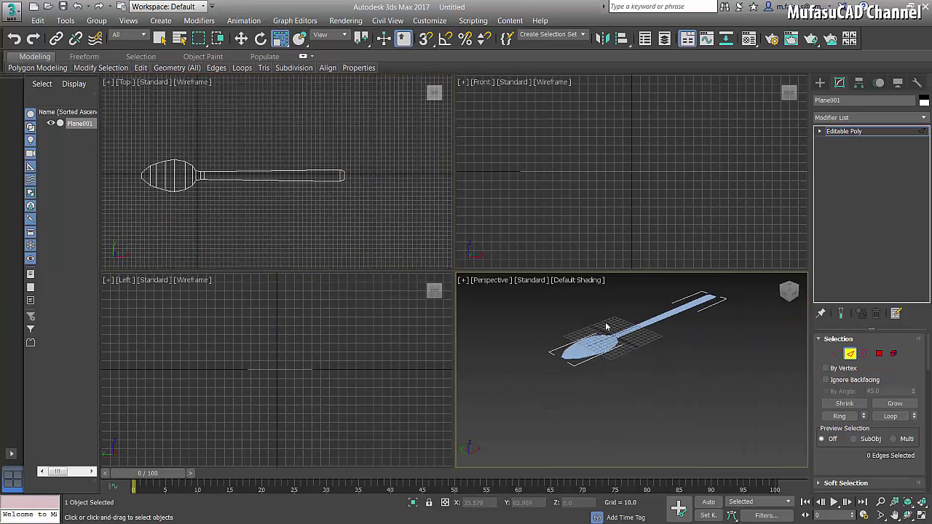
{"action": "scroll", "coordinate": [599, 339], "scroll_direction": "up", "scroll_amount": 3}
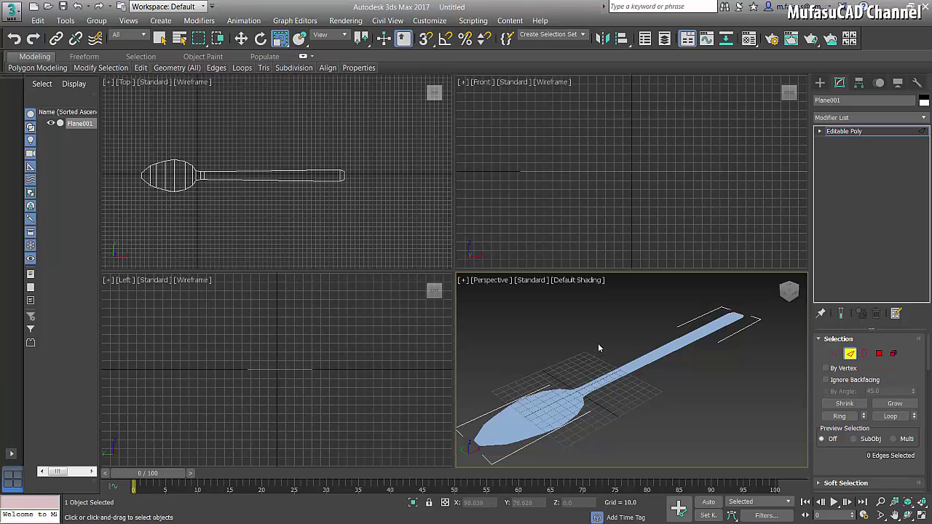
{"action": "scroll", "coordinate": [591, 351], "scroll_direction": "down", "scroll_amount": 1}
{"action": "scroll", "coordinate": [591, 351], "scroll_direction": "up", "scroll_amount": 1}
{"action": "scroll", "coordinate": [591, 346], "scroll_direction": "down", "scroll_amount": 1}
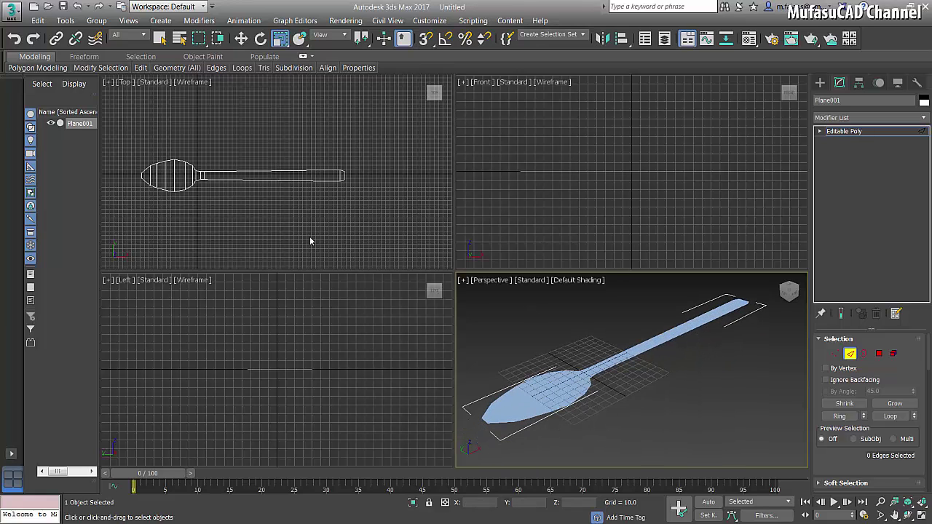
{"action": "middle_click_drag", "start_coordinate": [188, 183], "coordinate": [217, 178]}
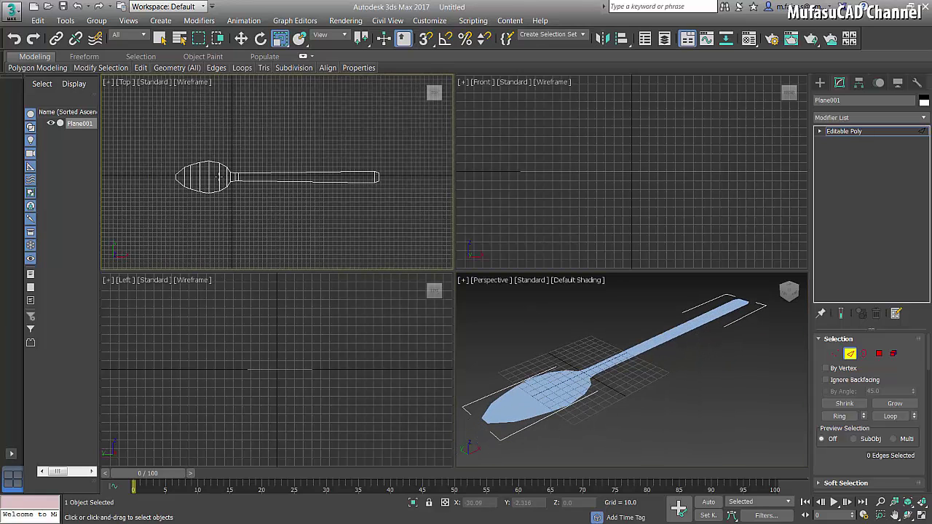
{"action": "left_click", "coordinate": [220, 178]}
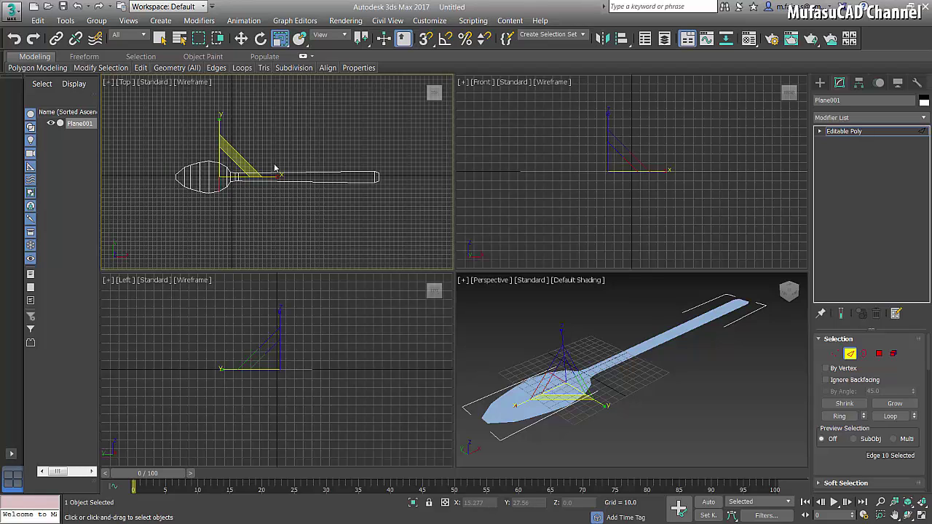
{"action": "left_click", "coordinate": [839, 416]}
Step: Connect the edge ring with 3 segments and clear the selection
{"action": "scroll", "coordinate": [900, 379], "scroll_direction": "down", "scroll_amount": 2}
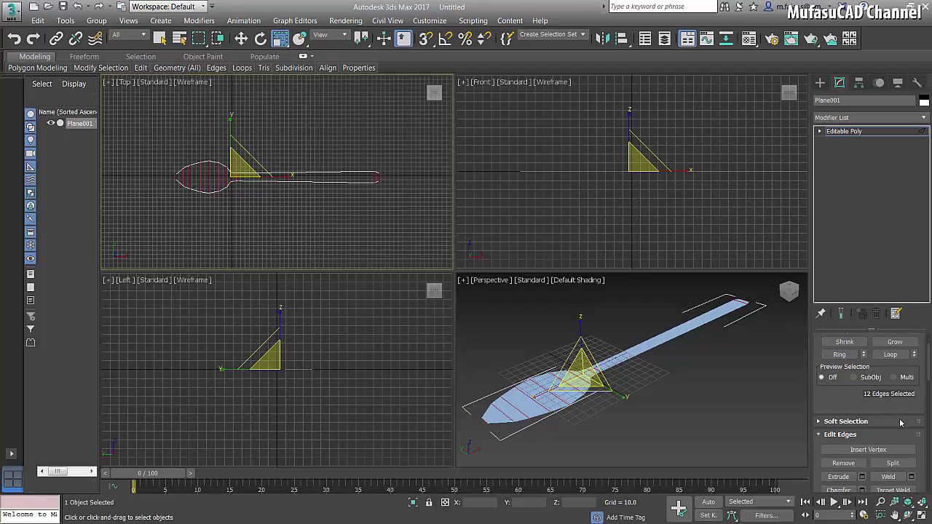
{"action": "scroll", "coordinate": [900, 422], "scroll_direction": "down", "scroll_amount": 1}
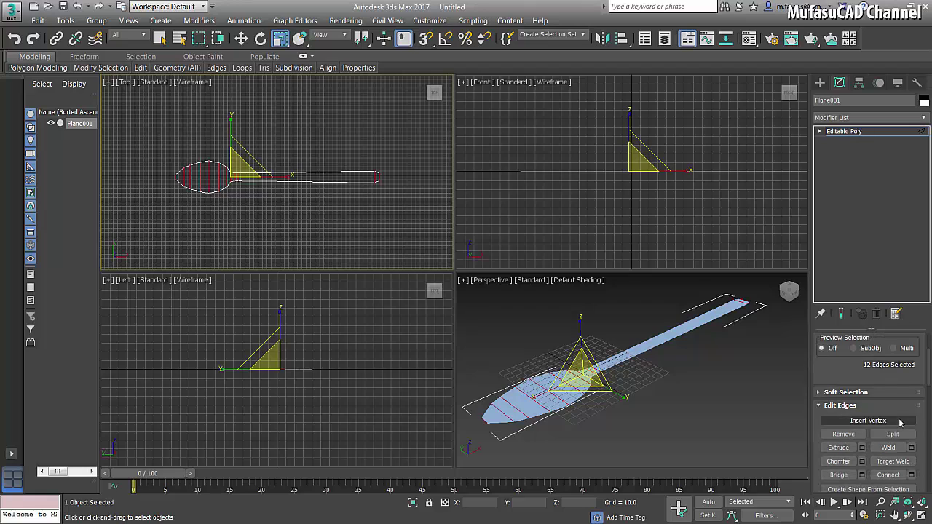
{"action": "left_click", "coordinate": [910, 477]}
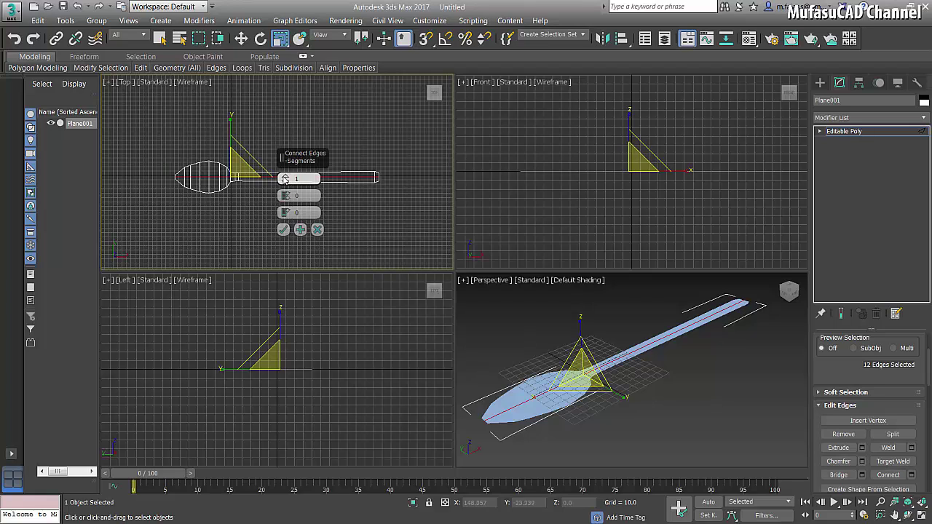
{"action": "left_click_drag", "start_coordinate": [285, 179], "coordinate": [290, 175]}
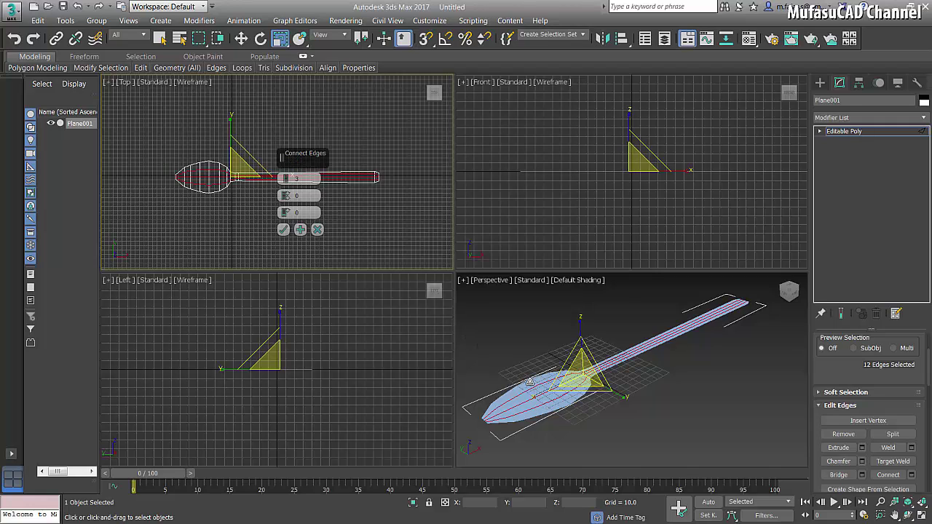
{"action": "left_click", "coordinate": [283, 229]}
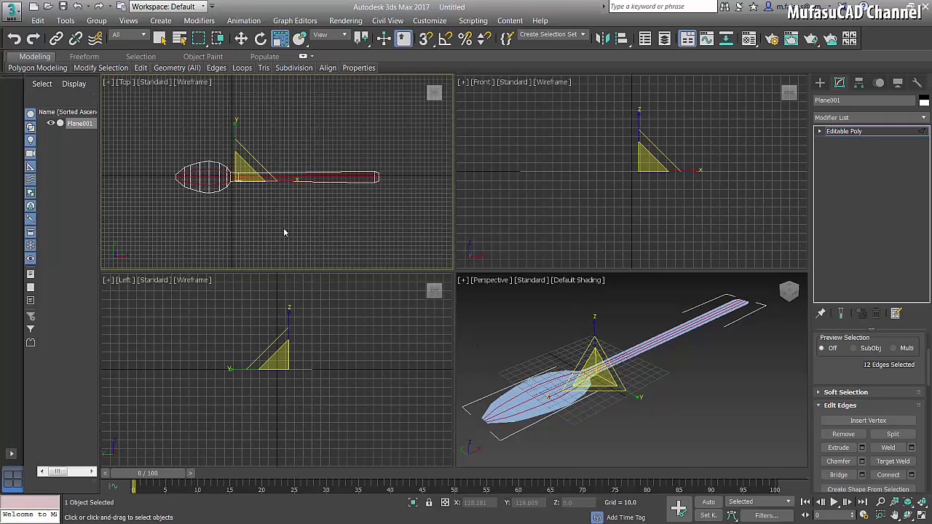
{"action": "middle_click_drag", "start_coordinate": [246, 195], "coordinate": [255, 195]}
{"action": "scroll", "coordinate": [213, 185], "scroll_direction": "up", "scroll_amount": 3}
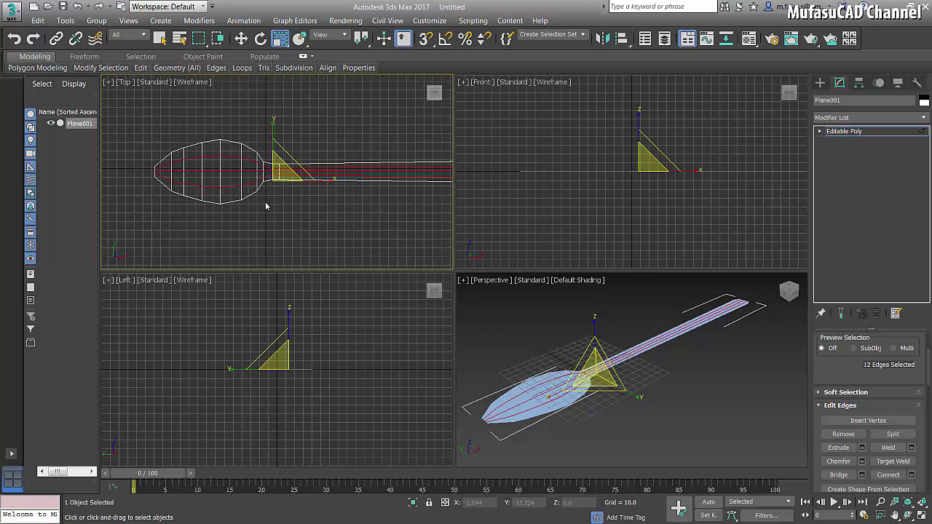
{"action": "left_click", "coordinate": [235, 173]}
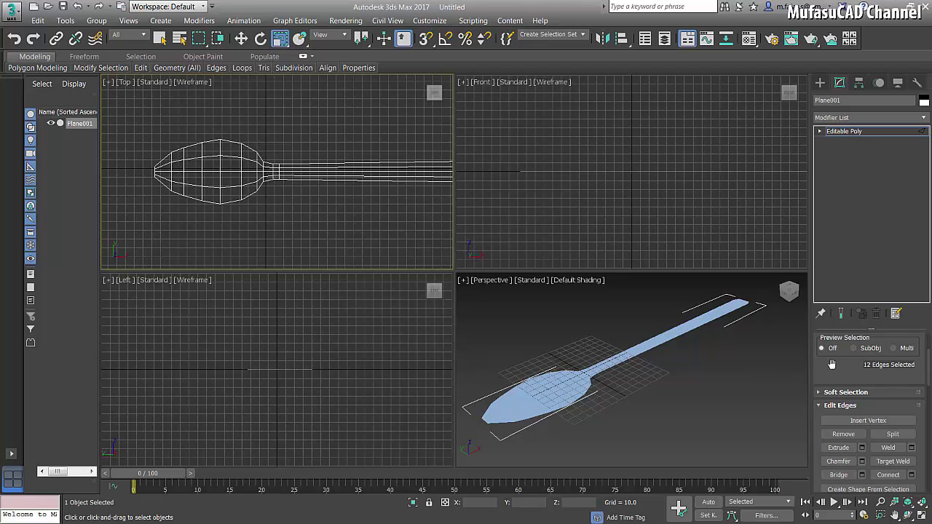
{"action": "scroll", "coordinate": [832, 364], "scroll_direction": "up", "scroll_amount": 2}
{"action": "scroll", "coordinate": [831, 364], "scroll_direction": "up", "scroll_amount": 2}
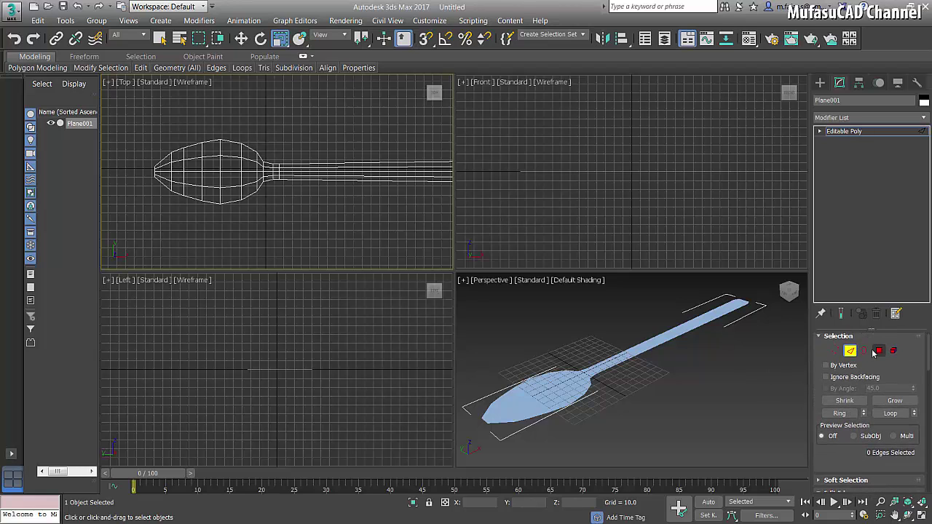
Step: Move the two bowl-tip vertices outward along X and spread them apart along Y
{"action": "left_click", "coordinate": [835, 351]}
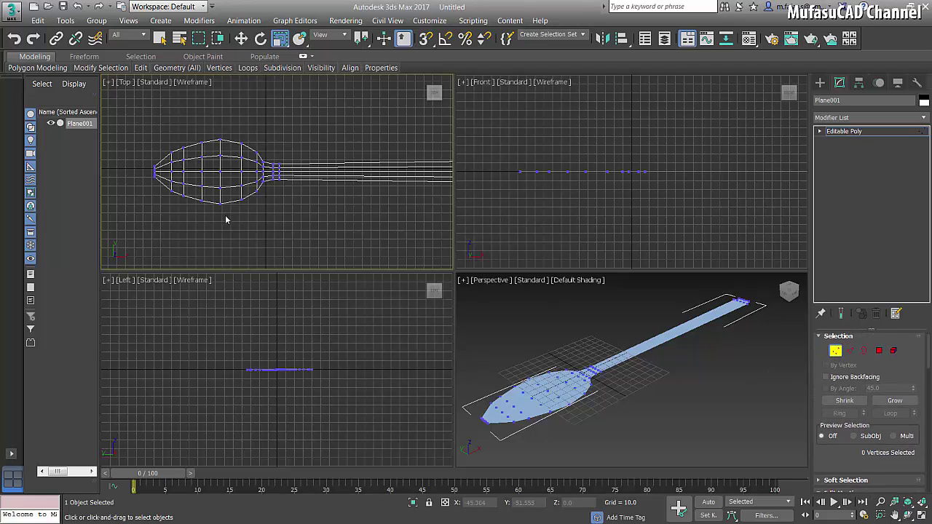
{"action": "scroll", "coordinate": [209, 185], "scroll_direction": "up", "scroll_amount": 6}
{"action": "scroll", "coordinate": [208, 175], "scroll_direction": "up", "scroll_amount": 3}
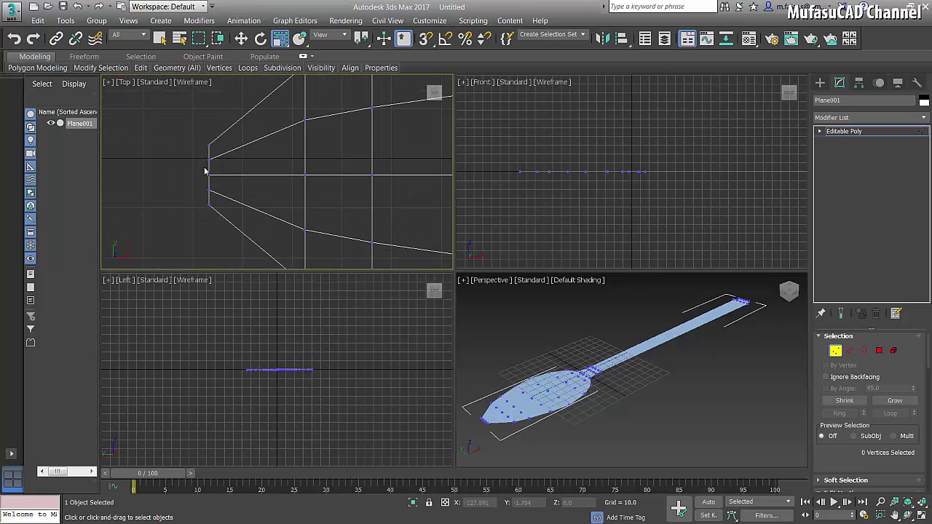
{"action": "left_click_drag", "start_coordinate": [215, 122], "coordinate": [198, 155]}
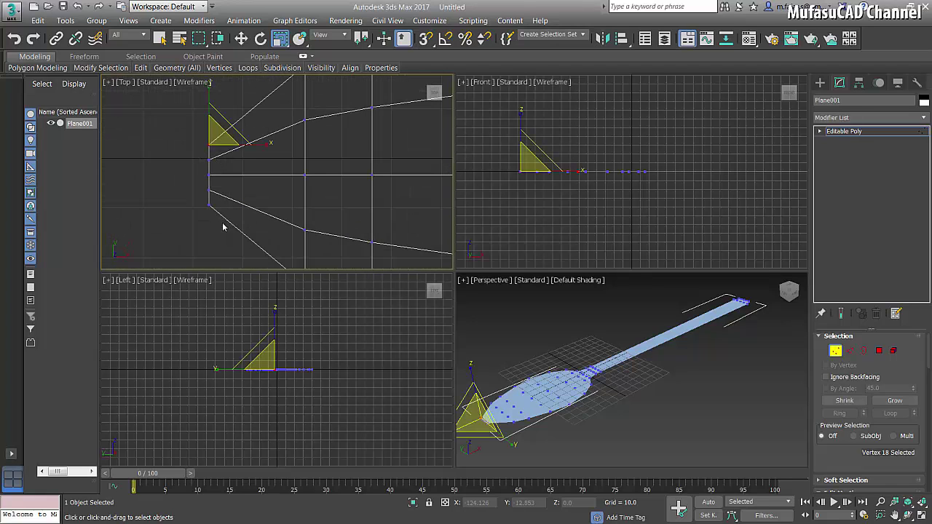
{"action": "left_click_drag", "start_coordinate": [216, 224], "coordinate": [199, 198], "text": "ctrl"}
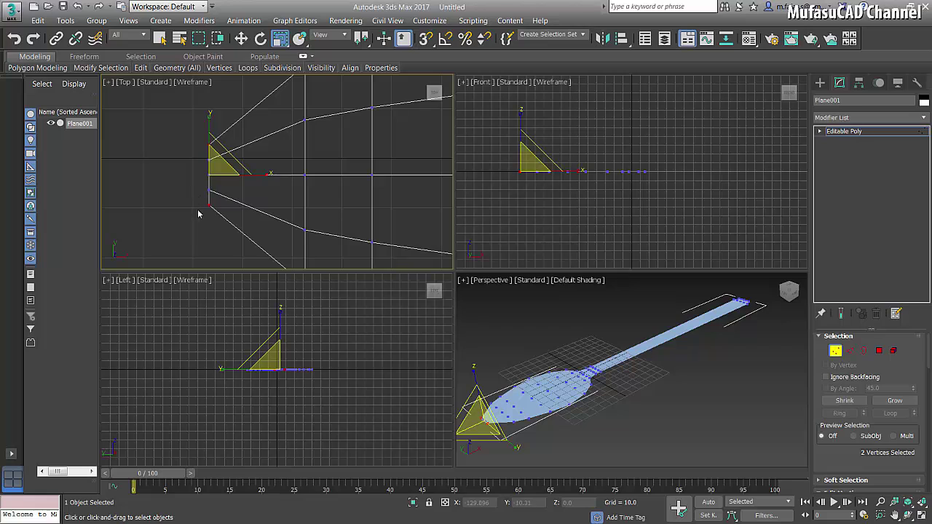
{"action": "scroll", "coordinate": [211, 184], "scroll_direction": "down", "scroll_amount": 2}
{"action": "key", "text": "w"}
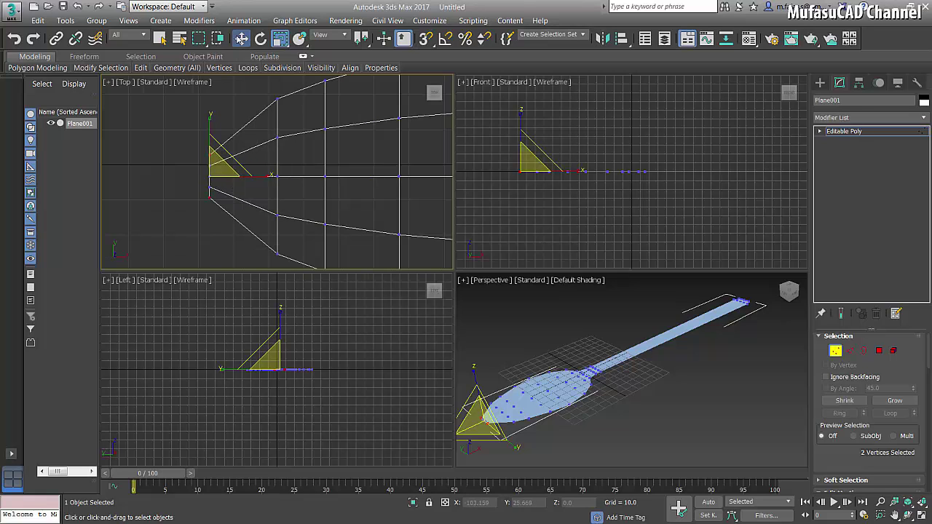
{"action": "left_click_drag", "start_coordinate": [261, 177], "coordinate": [287, 184]}
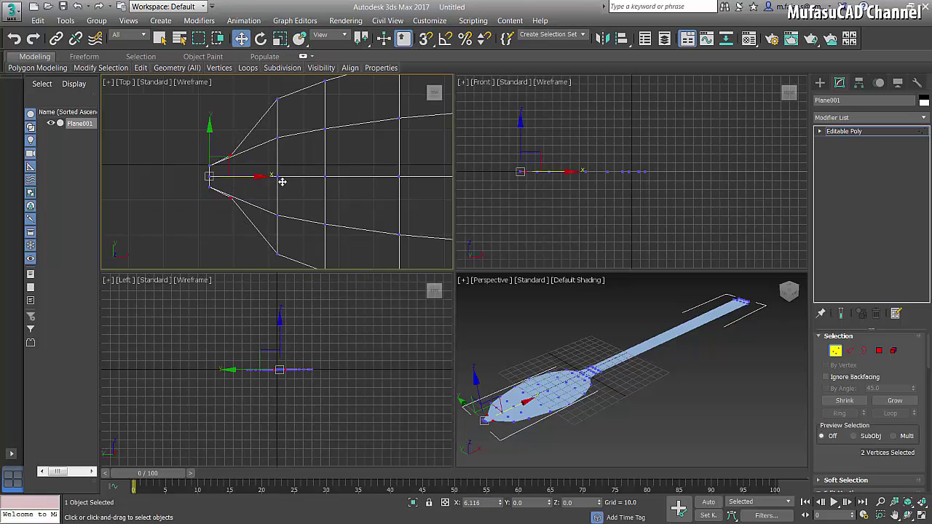
{"action": "left_click", "coordinate": [280, 38]}
{"action": "left_click_drag", "start_coordinate": [236, 105], "coordinate": [230, 73]}
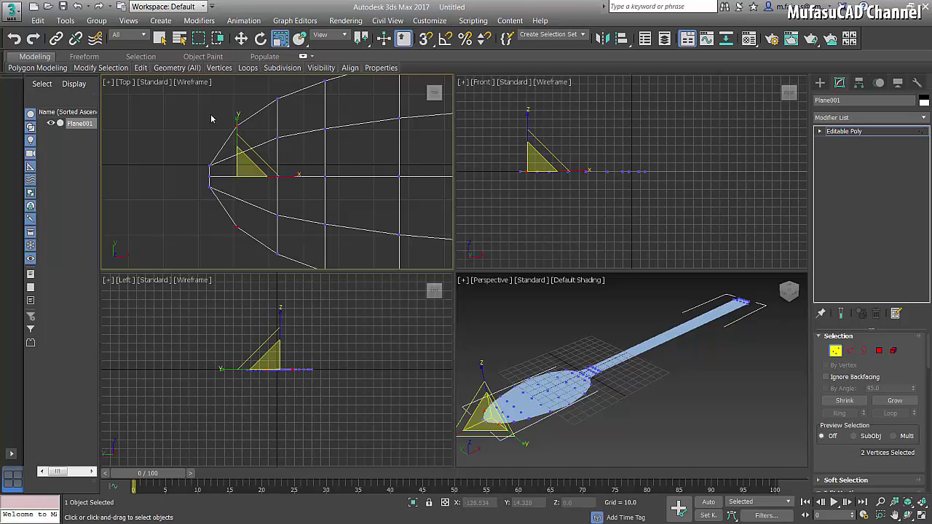
{"action": "left_click", "coordinate": [223, 141]}
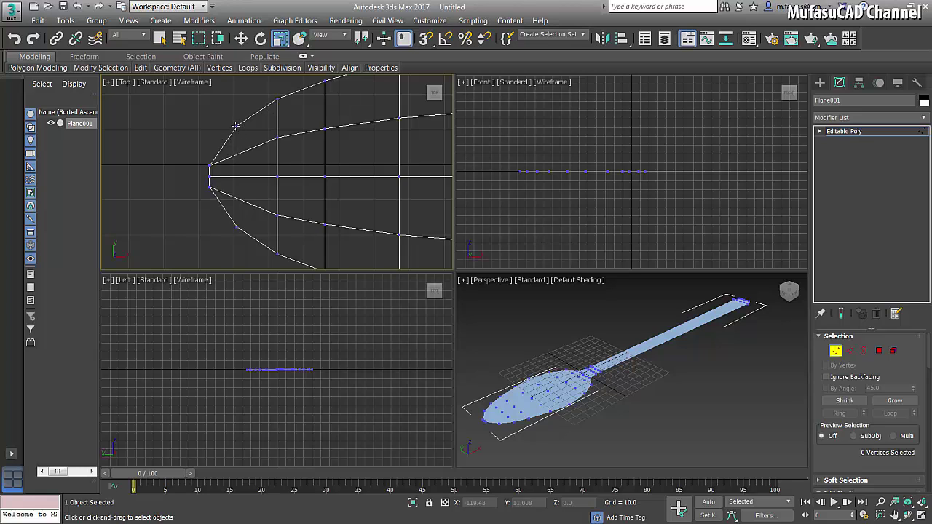
Step: Cut a new edge from the bowl's top vertex to its bottom vertex near the tip
{"action": "key", "text": "w"}
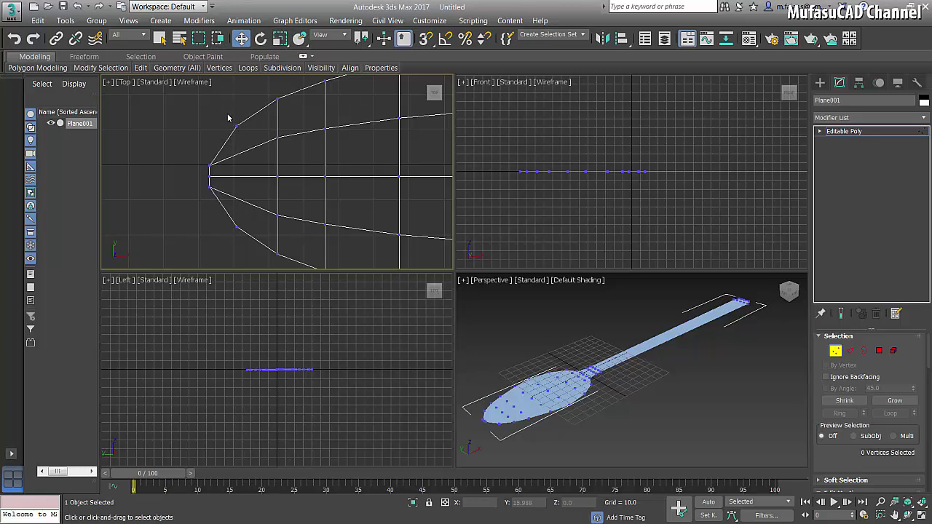
{"action": "left_click", "coordinate": [236, 126]}
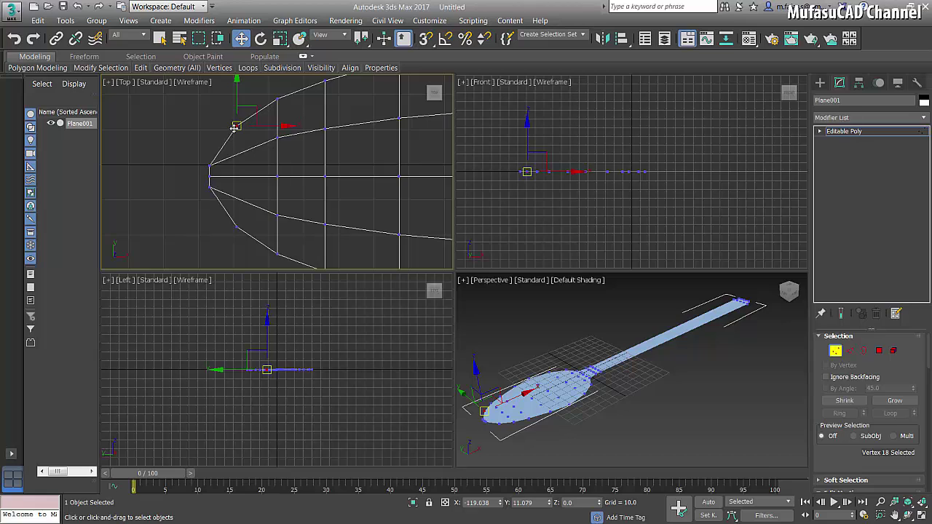
{"action": "right_click", "coordinate": [232, 173]}
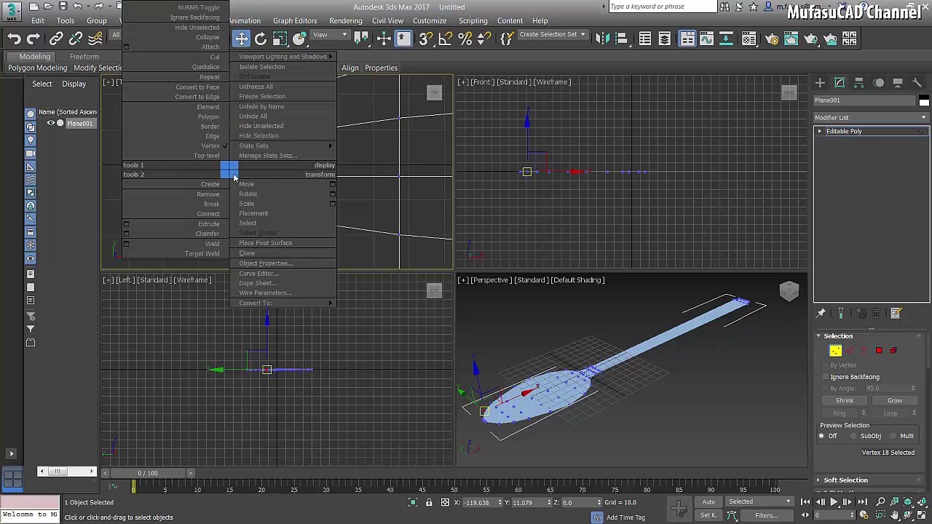
{"action": "left_click", "coordinate": [208, 57]}
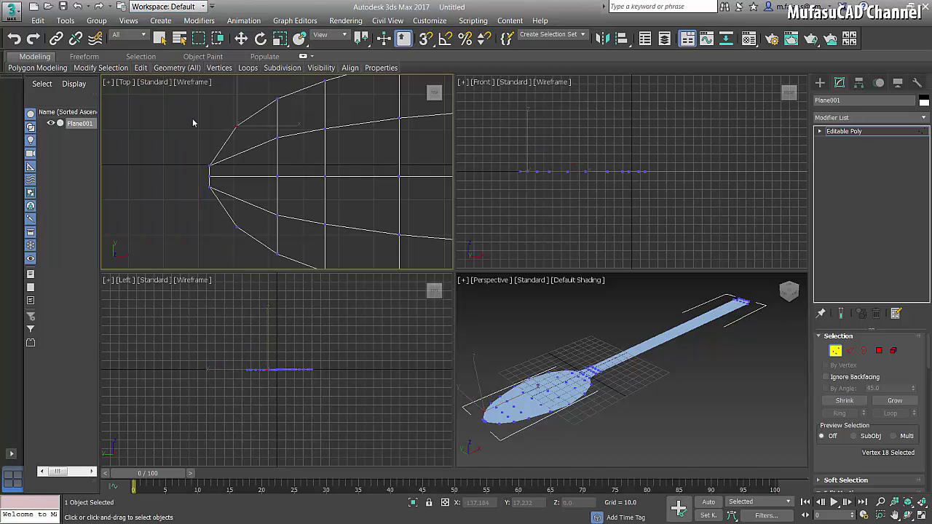
{"action": "left_click", "coordinate": [236, 126]}
{"action": "left_click", "coordinate": [237, 224]}
{"action": "right_click", "coordinate": [191, 132]}
Step: Select the lengthwise centre row of seven bowl vertices in the Top view, with Select and Move active
{"action": "scroll", "coordinate": [283, 153], "scroll_direction": "down", "scroll_amount": 3}
{"action": "scroll", "coordinate": [285, 157], "scroll_direction": "down", "scroll_amount": 3}
{"action": "middle_click_drag", "start_coordinate": [328, 161], "coordinate": [263, 164]}
{"action": "middle_click", "coordinate": [614, 401]}
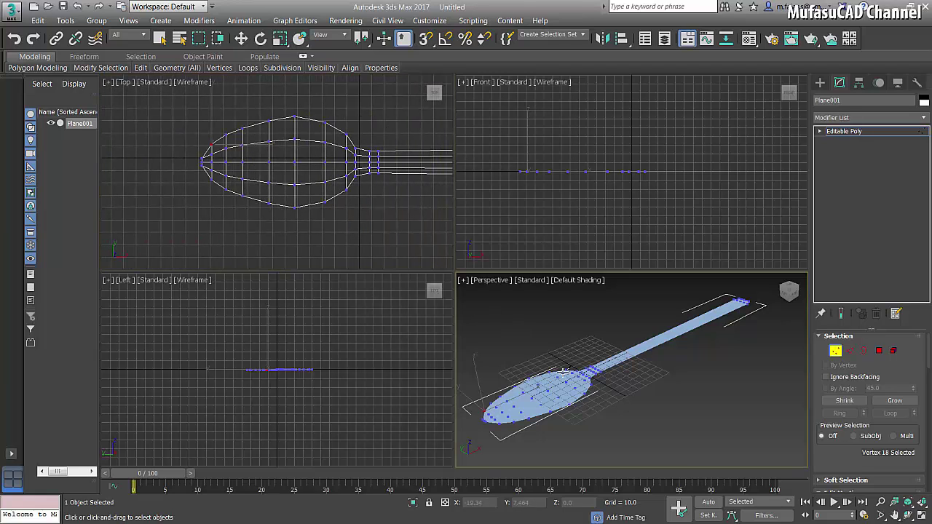
{"action": "middle_click_drag", "start_coordinate": [563, 371], "coordinate": [570, 383], "text": "alt"}
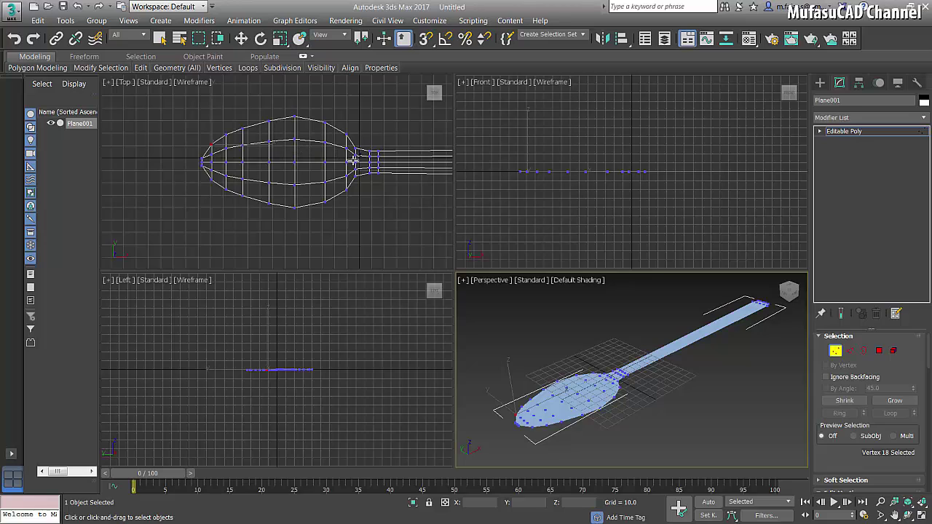
{"action": "left_click", "coordinate": [241, 38]}
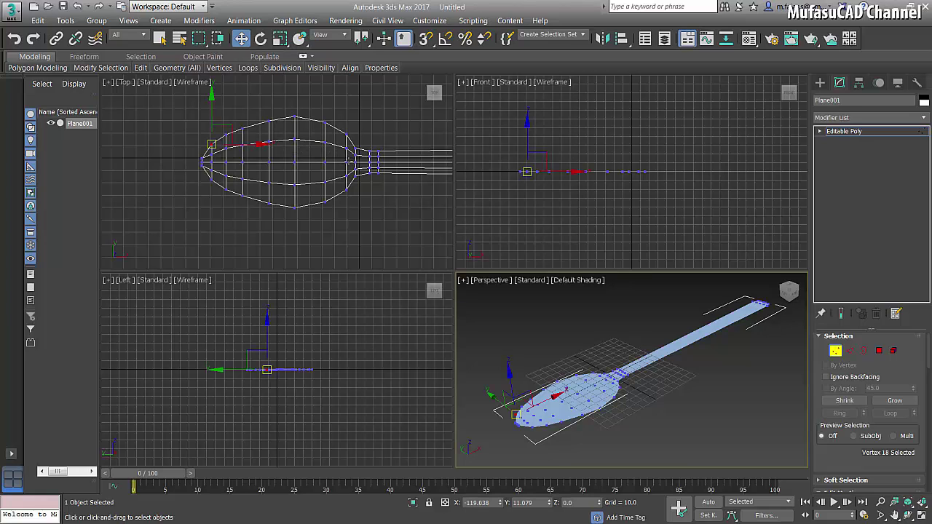
{"action": "right_click", "coordinate": [348, 164]}
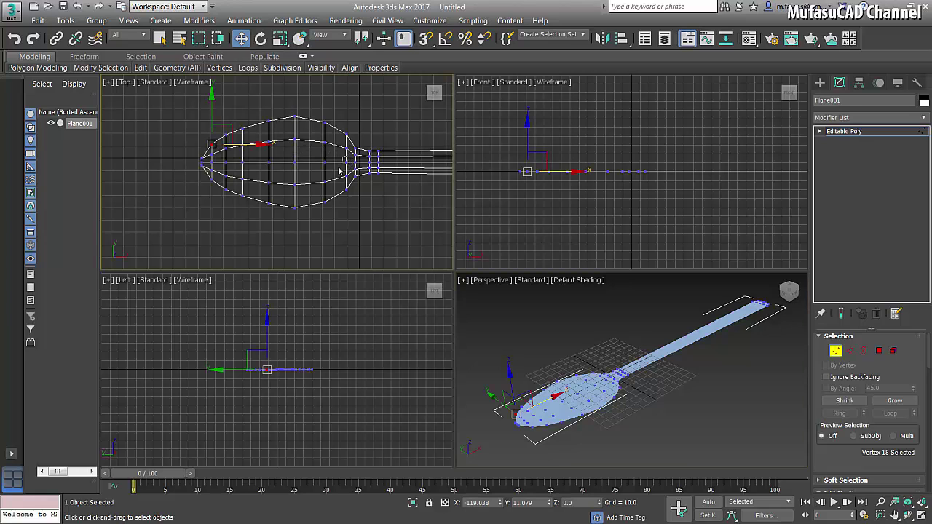
{"action": "left_click", "coordinate": [210, 170]}
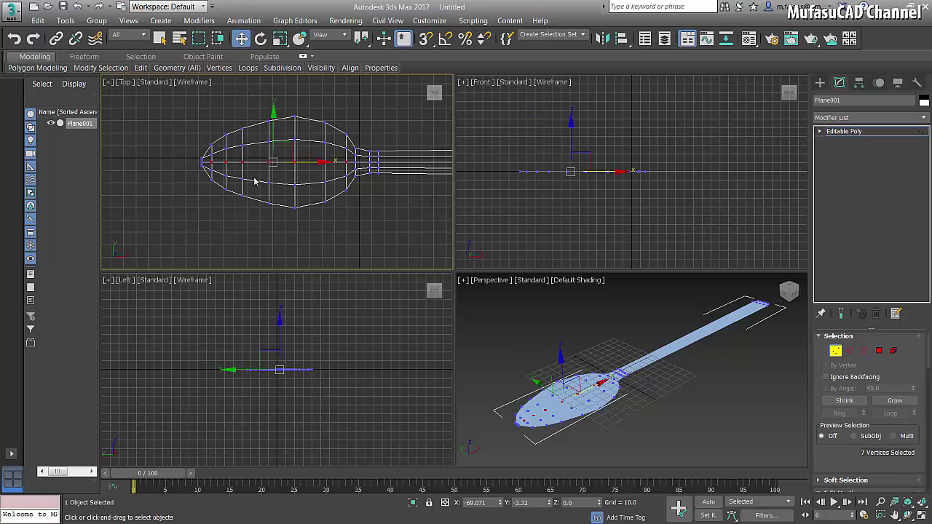
{"action": "right_click", "coordinate": [585, 192]}
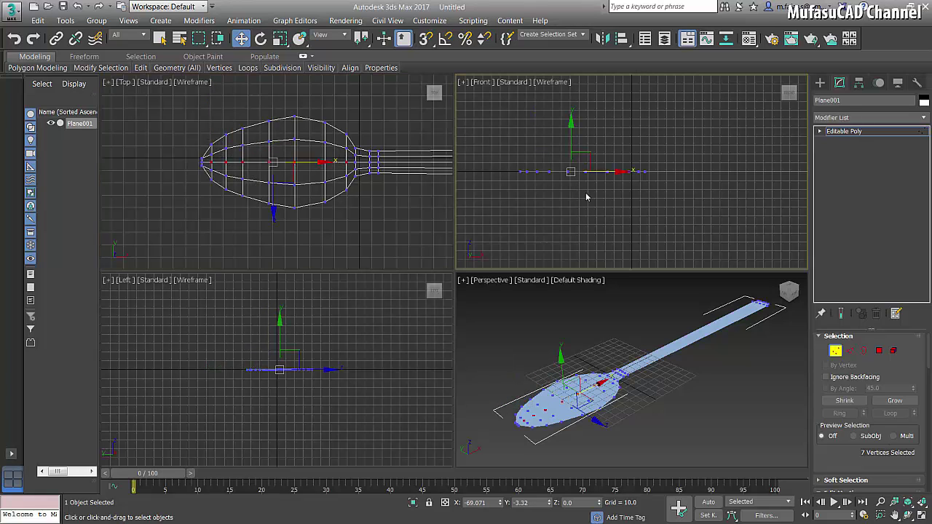
Step: Lower the centre vertex row in the Front view, then lower the middle five vertices further
{"action": "left_click_drag", "start_coordinate": [571, 121], "coordinate": [568, 133]}
{"action": "scroll", "coordinate": [572, 185], "scroll_direction": "up", "scroll_amount": 2}
{"action": "scroll", "coordinate": [575, 193], "scroll_direction": "up", "scroll_amount": 2}
{"action": "scroll", "coordinate": [586, 186], "scroll_direction": "up", "scroll_amount": 1}
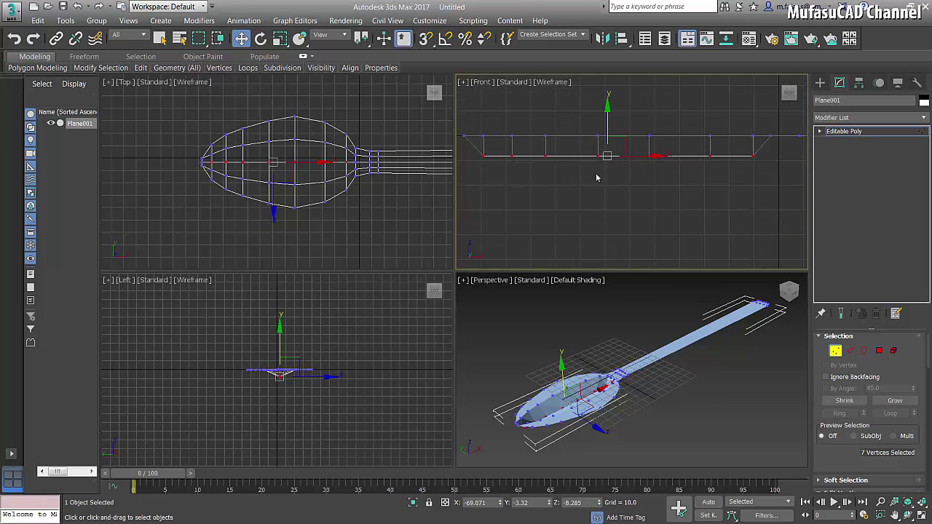
{"action": "left_click_drag", "start_coordinate": [510, 170], "coordinate": [563, 131], "text": "alt"}
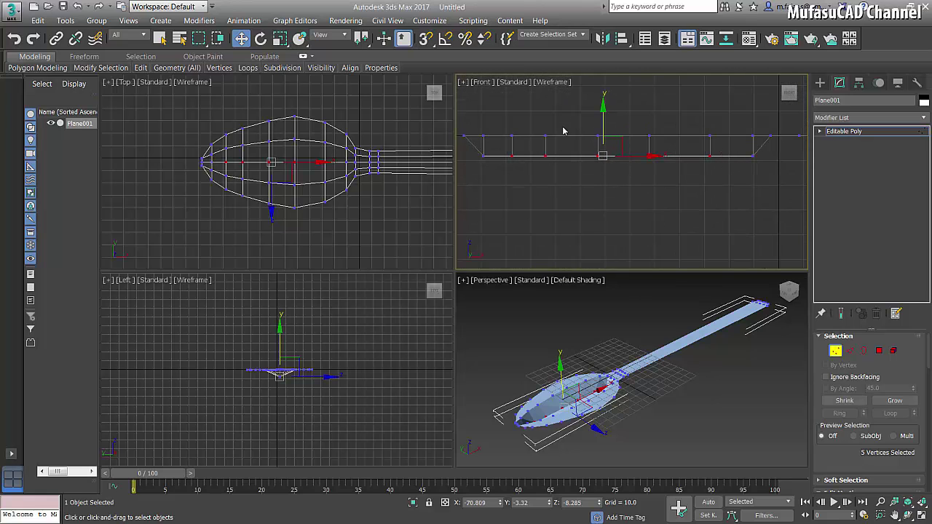
{"action": "left_click_drag", "start_coordinate": [602, 108], "coordinate": [603, 123]}
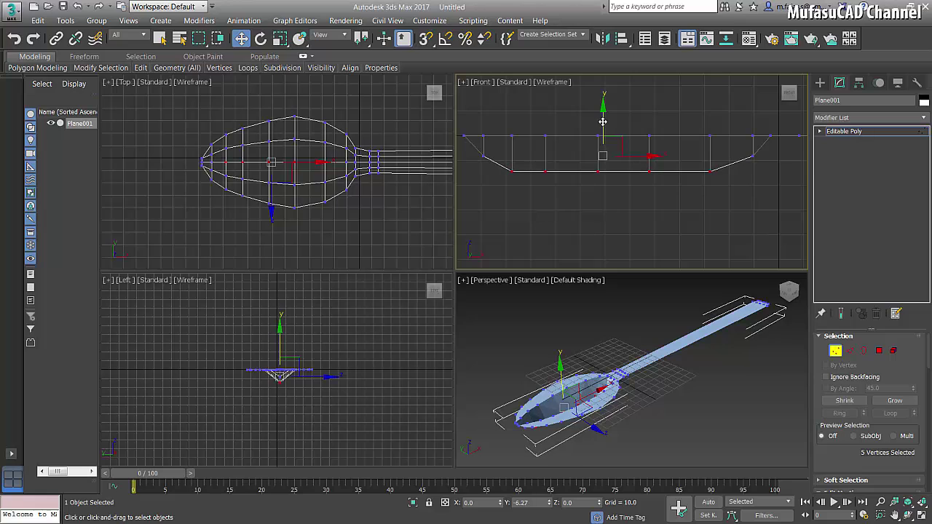
Step: Sink the middle three vertices deeper, then drop the single bottom-centre vertex lowest
{"action": "left_click_drag", "start_coordinate": [691, 158], "coordinate": [575, 203], "text": "alt"}
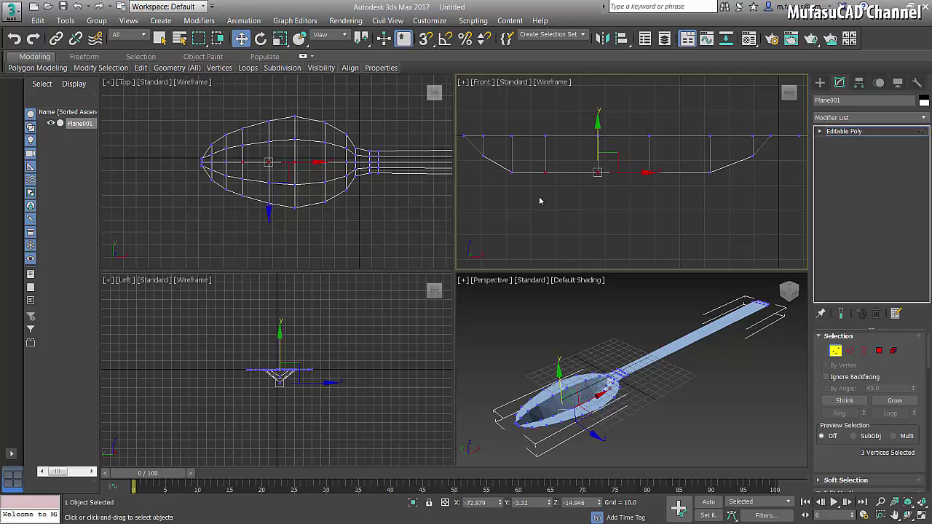
{"action": "left_click_drag", "start_coordinate": [597, 123], "coordinate": [597, 139]}
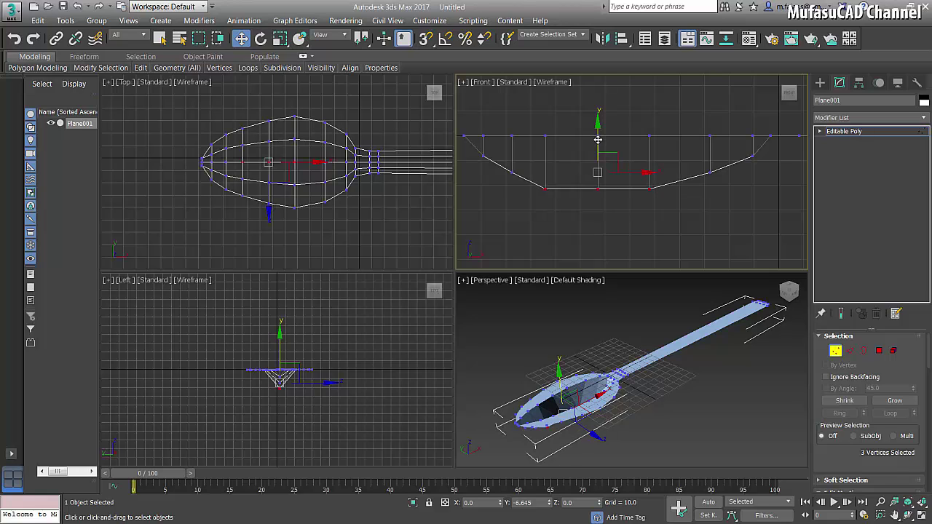
{"action": "left_click", "coordinate": [597, 189]}
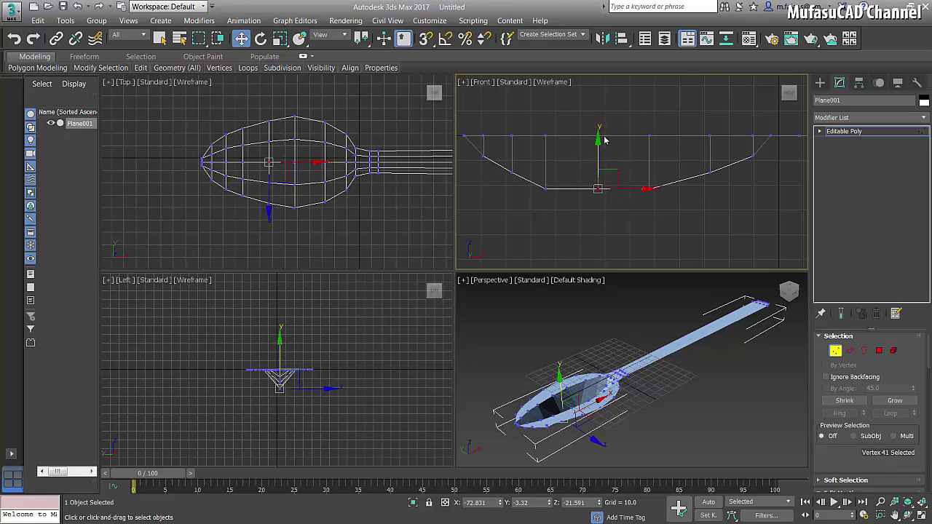
{"action": "left_click_drag", "start_coordinate": [598, 140], "coordinate": [598, 150]}
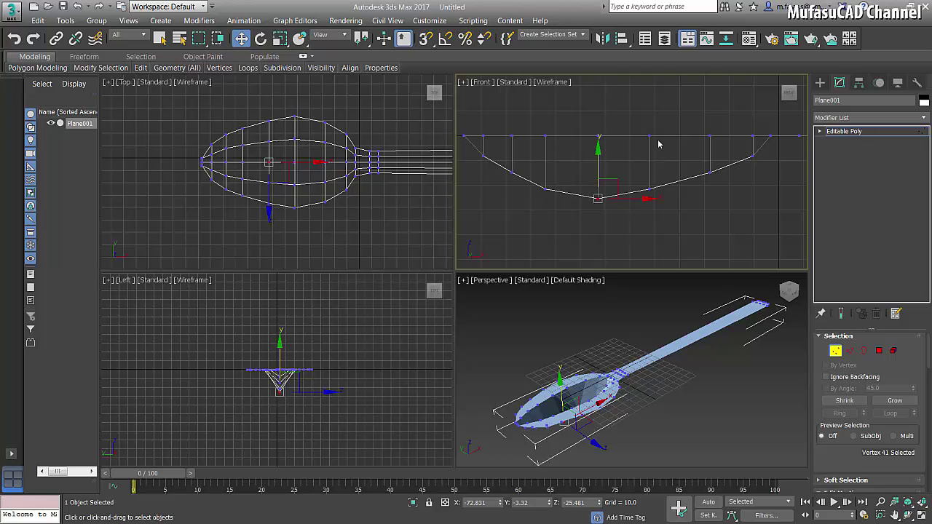
Step: Slide one bowl vertex column toward the handle and lower two bottom vertices to smooth the curve
{"action": "left_click_drag", "start_coordinate": [654, 145], "coordinate": [641, 211]}
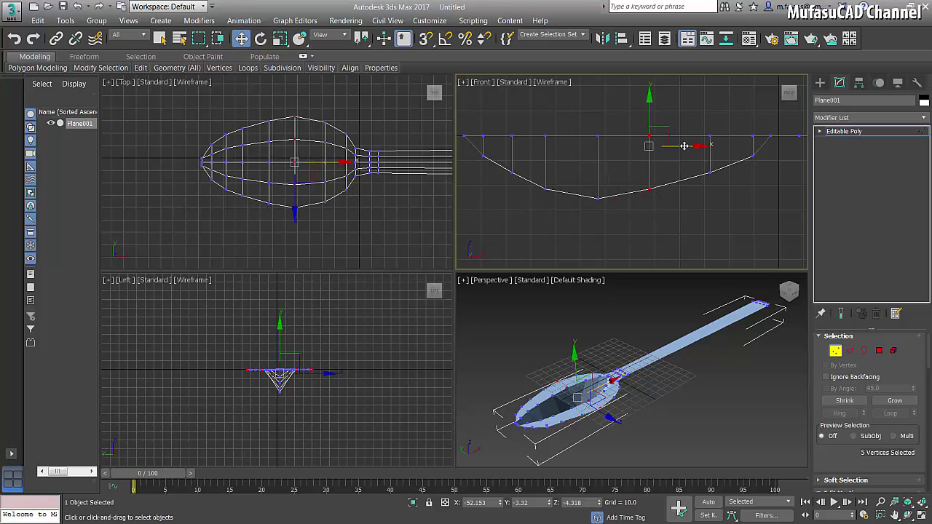
{"action": "left_click_drag", "start_coordinate": [695, 147], "coordinate": [760, 143]}
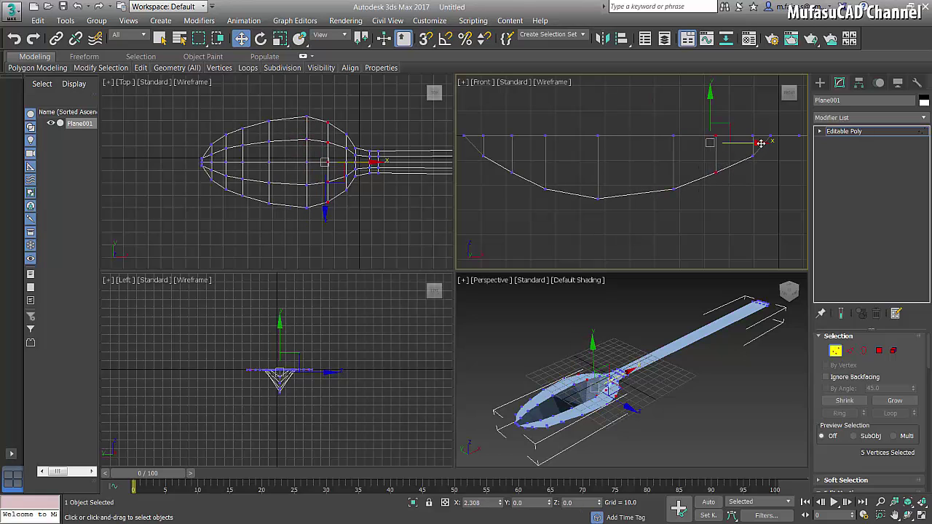
{"action": "left_click", "coordinate": [716, 173]}
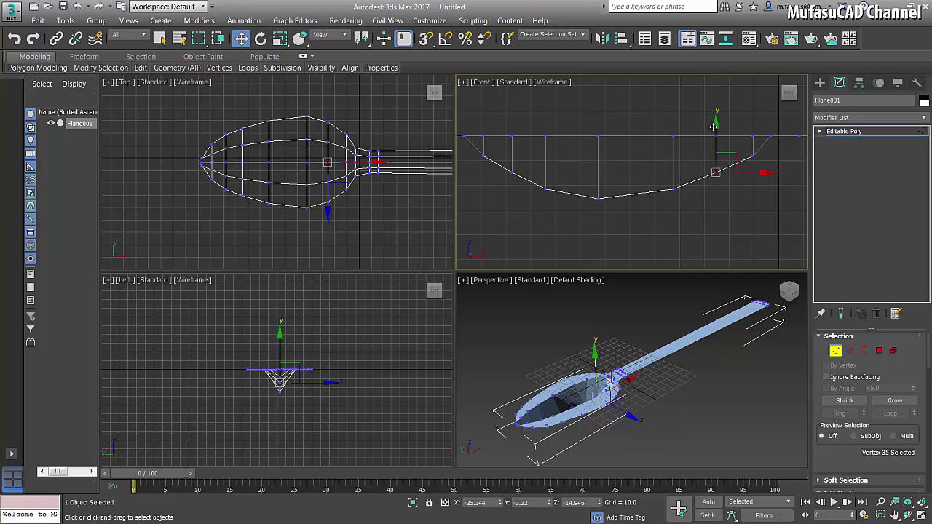
{"action": "left_click_drag", "start_coordinate": [715, 124], "coordinate": [716, 131]}
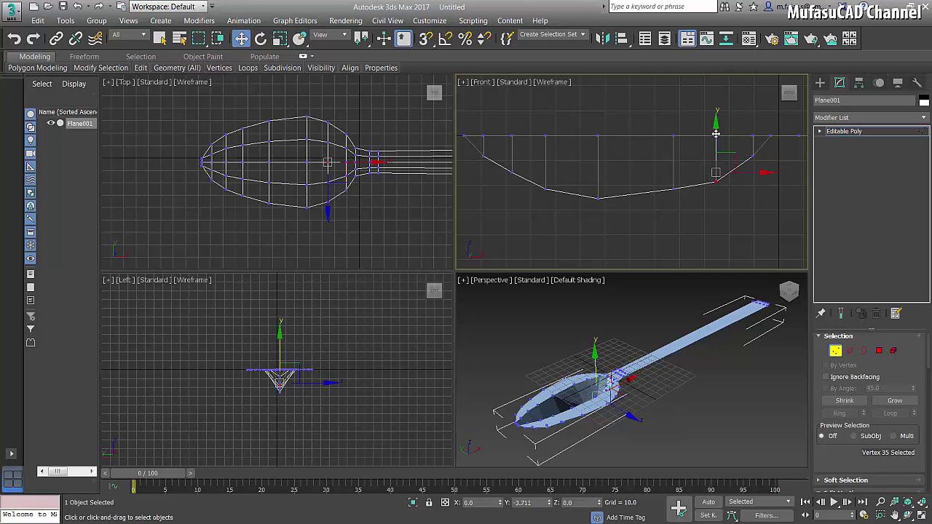
{"action": "left_click", "coordinate": [674, 189]}
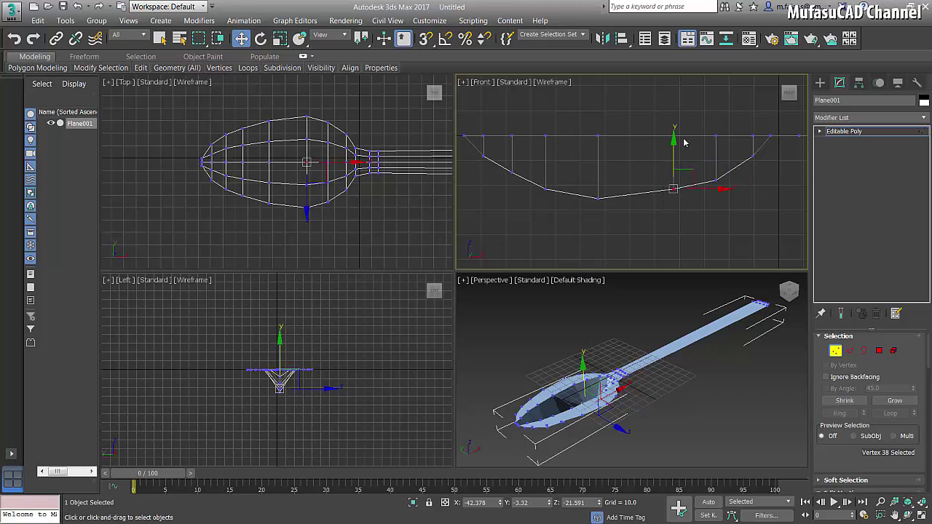
{"action": "left_click_drag", "start_coordinate": [673, 140], "coordinate": [672, 146]}
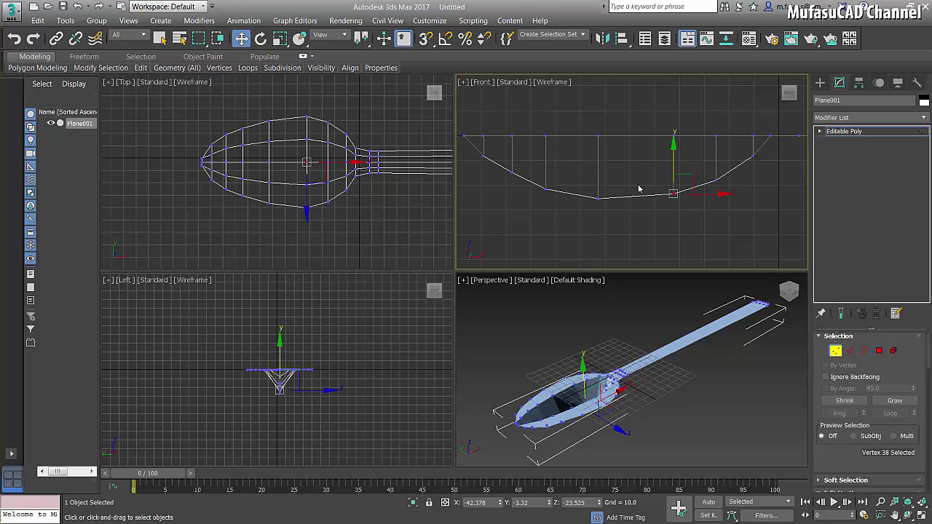
Step: Shift the remaining tip-side vertex columns along the bowl's length, then clear the selection
{"action": "left_click_drag", "start_coordinate": [582, 124], "coordinate": [620, 182]}
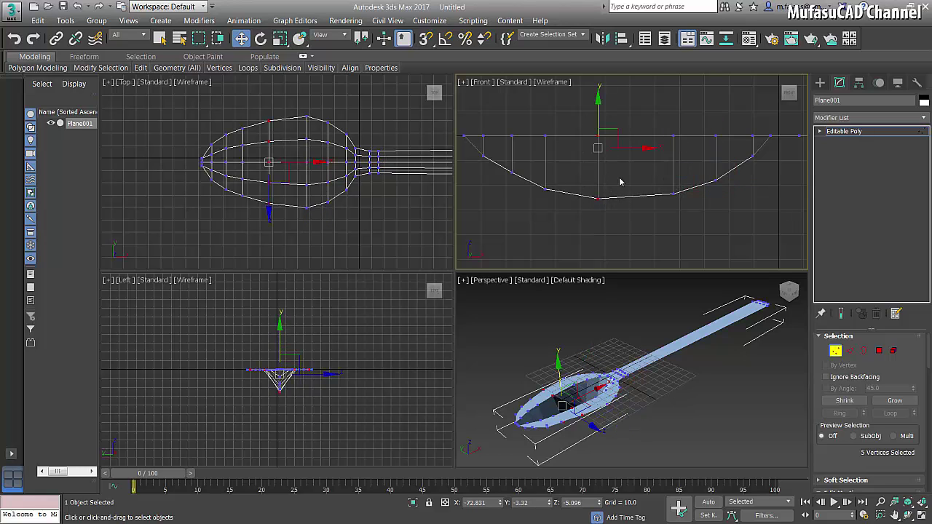
{"action": "mouse_move", "coordinate": [642, 149]}
{"action": "left_mouse_down"}
{"action": "mouse_move", "coordinate": [661, 148]}
{"action": "mouse_move", "coordinate": [584, 171]}
{"action": "left_mouse_up"}
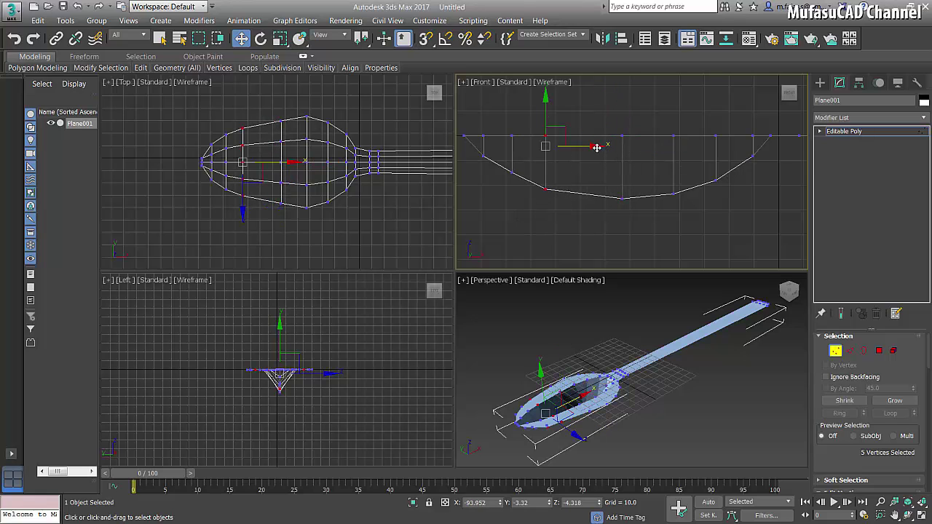
{"action": "mouse_move", "coordinate": [595, 146]}
{"action": "left_mouse_down"}
{"action": "mouse_move", "coordinate": [617, 146]}
{"action": "mouse_move", "coordinate": [612, 153]}
{"action": "left_mouse_up"}
{"action": "left_click_drag", "start_coordinate": [522, 138], "coordinate": [502, 193]}
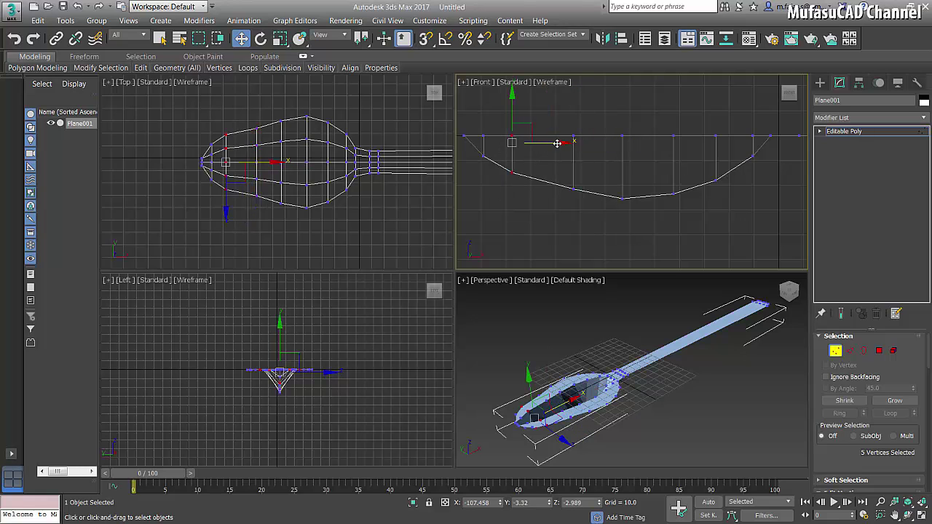
{"action": "left_click_drag", "start_coordinate": [561, 143], "coordinate": [572, 144]}
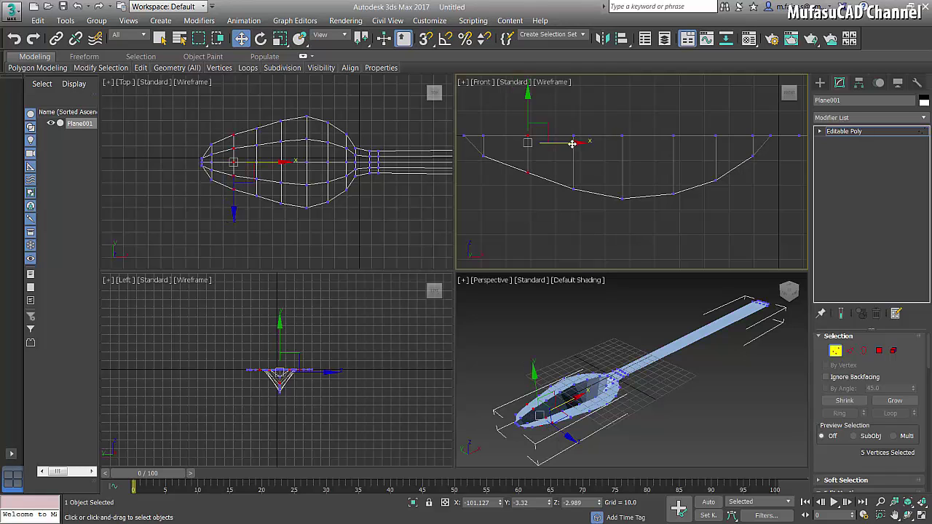
{"action": "left_click_drag", "start_coordinate": [498, 136], "coordinate": [477, 176]}
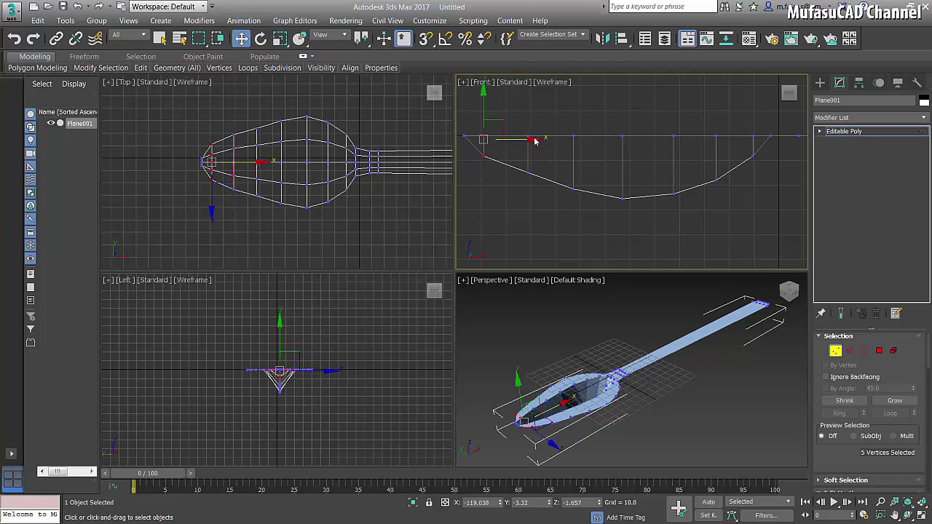
{"action": "left_click_drag", "start_coordinate": [530, 140], "coordinate": [537, 140]}
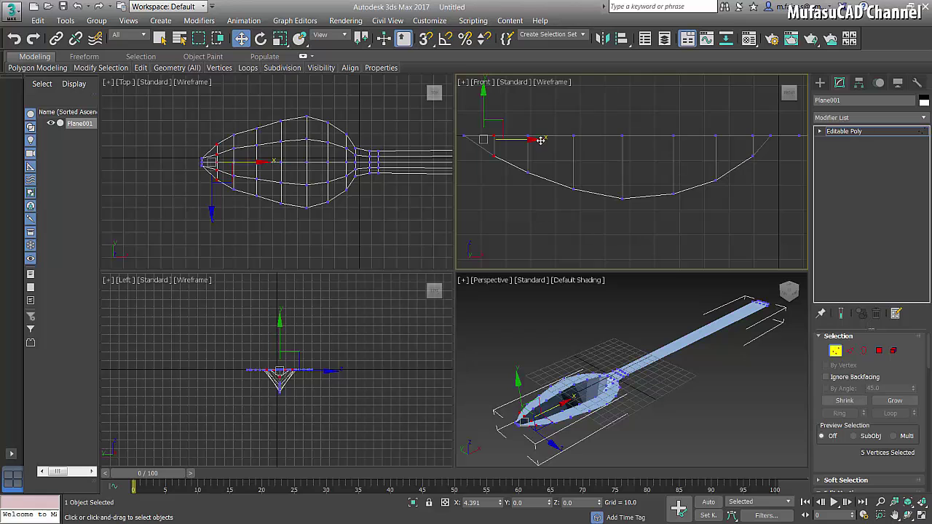
{"action": "left_click_drag", "start_coordinate": [540, 140], "coordinate": [551, 140]}
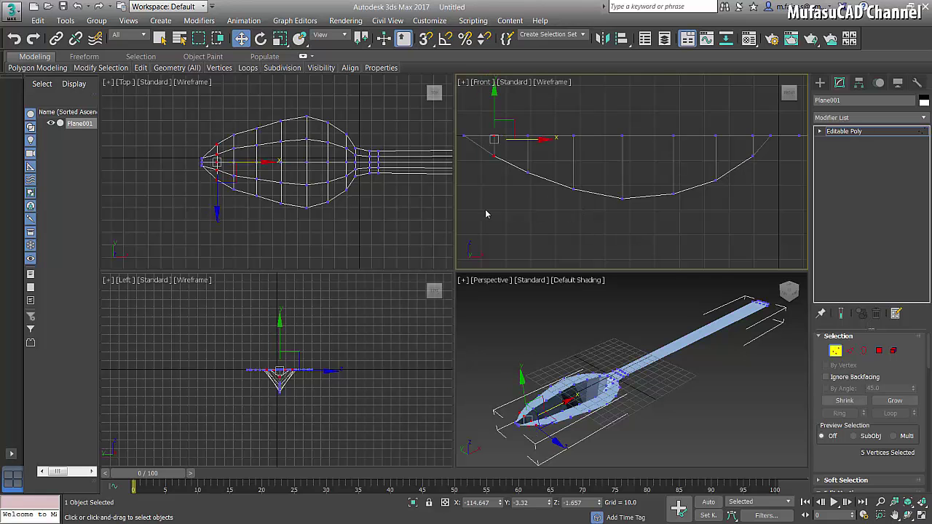
{"action": "left_click", "coordinate": [379, 223]}
Step: Widen a cross column of bowl vertices with Uniform Scale, adjust the tip-side column, then deselect
{"action": "scroll", "coordinate": [244, 211], "scroll_direction": "up", "scroll_amount": 1}
{"action": "scroll", "coordinate": [239, 204], "scroll_direction": "up", "scroll_amount": 1}
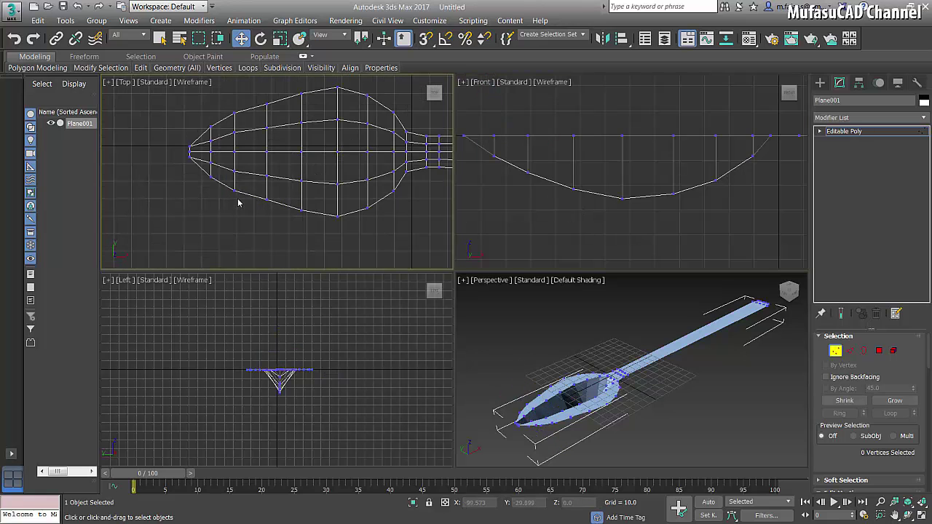
{"action": "scroll", "coordinate": [238, 203], "scroll_direction": "down", "scroll_amount": 1}
{"action": "left_click_drag", "start_coordinate": [263, 127], "coordinate": [252, 246]}
{"action": "left_click", "coordinate": [280, 38]}
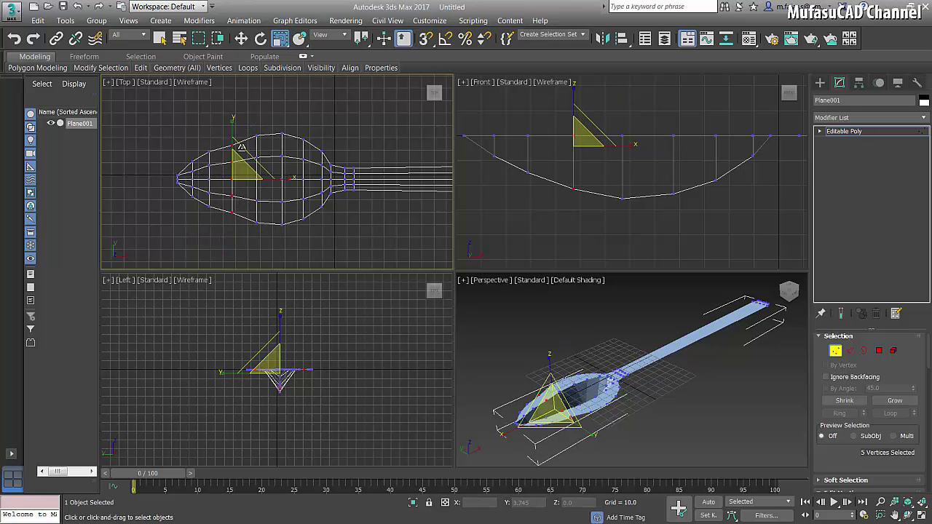
{"action": "left_click_drag", "start_coordinate": [233, 120], "coordinate": [233, 121]}
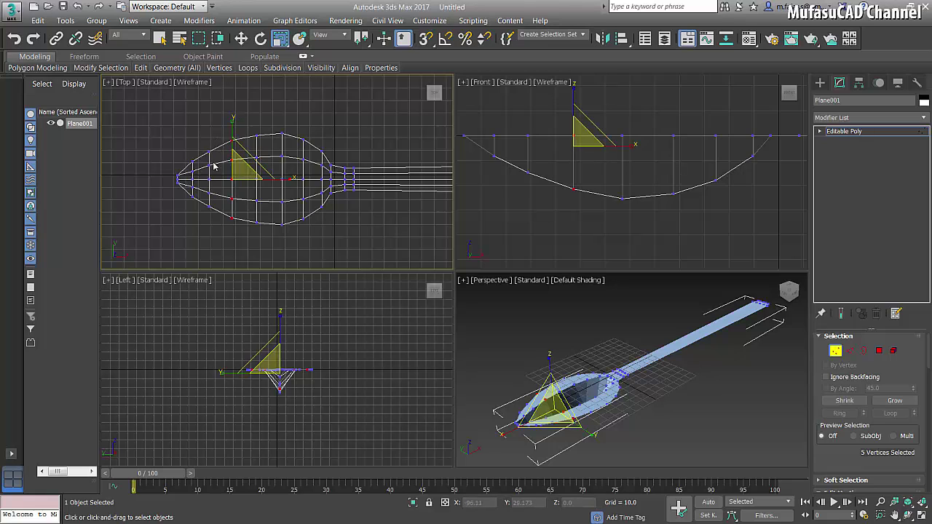
{"action": "mouse_move", "coordinate": [204, 240]}
{"action": "left_mouse_down"}
{"action": "mouse_move", "coordinate": [229, 128]}
{"action": "mouse_move", "coordinate": [209, 121]}
{"action": "left_mouse_up"}
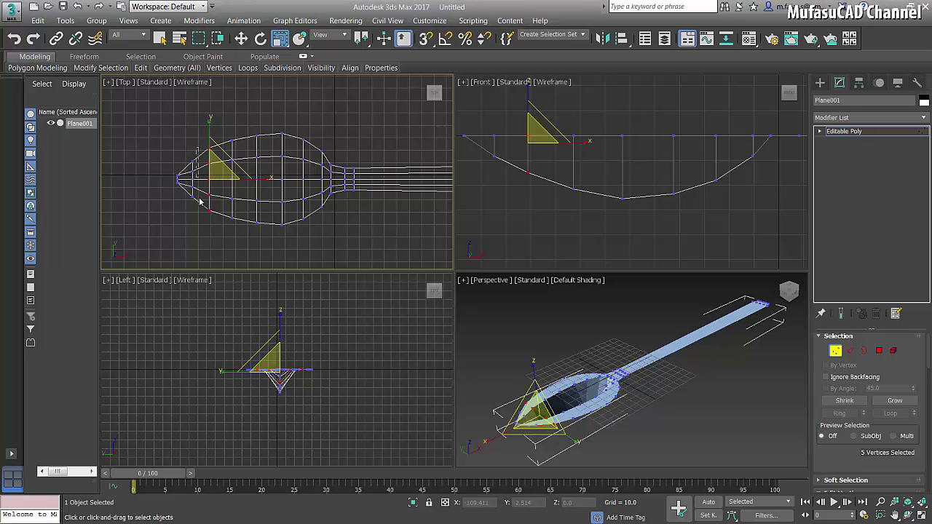
{"action": "key", "text": "w"}
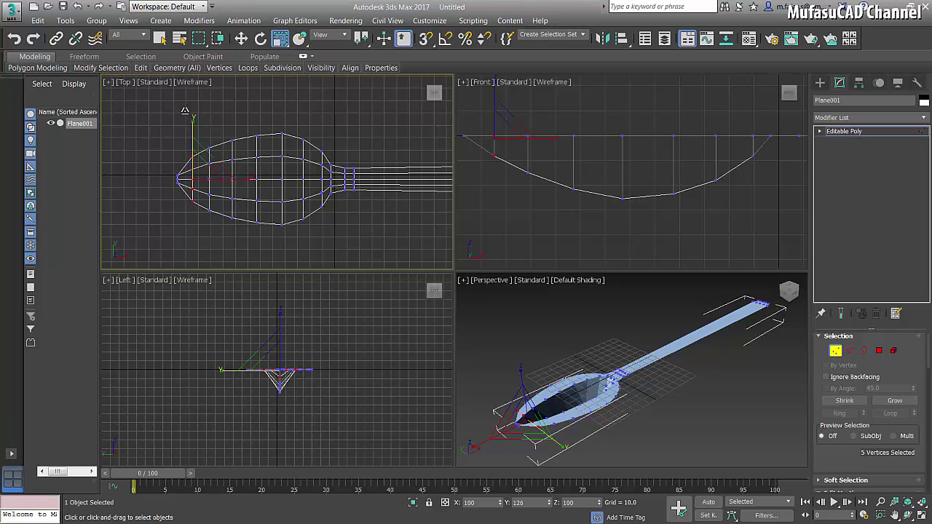
{"action": "key", "text": "r"}
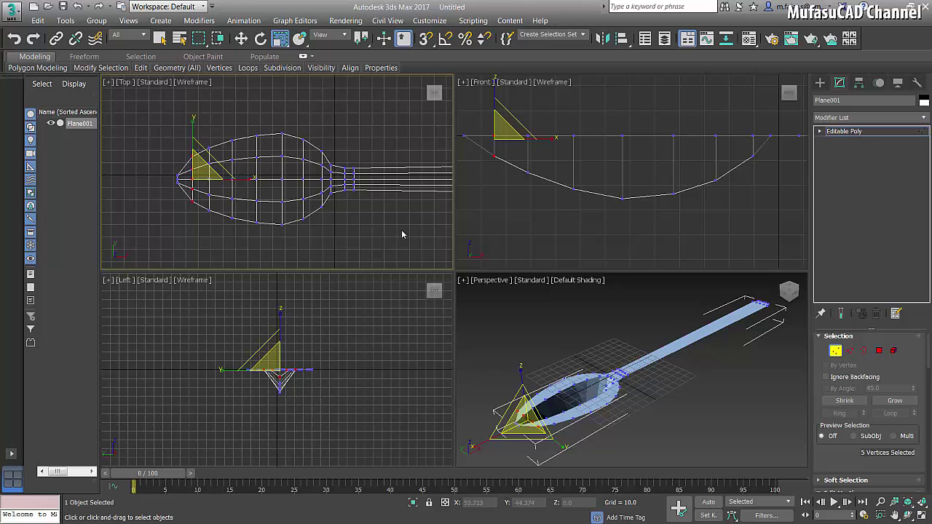
{"action": "left_click", "coordinate": [402, 233]}
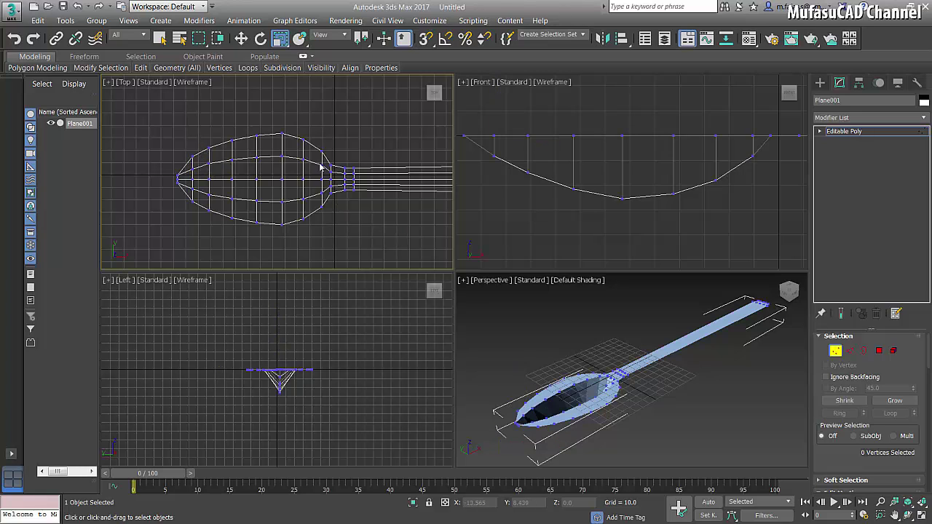
Step: Select the inner ring of bowl vertices in the Top view
{"action": "left_click_drag", "start_coordinate": [325, 164], "coordinate": [266, 173]}
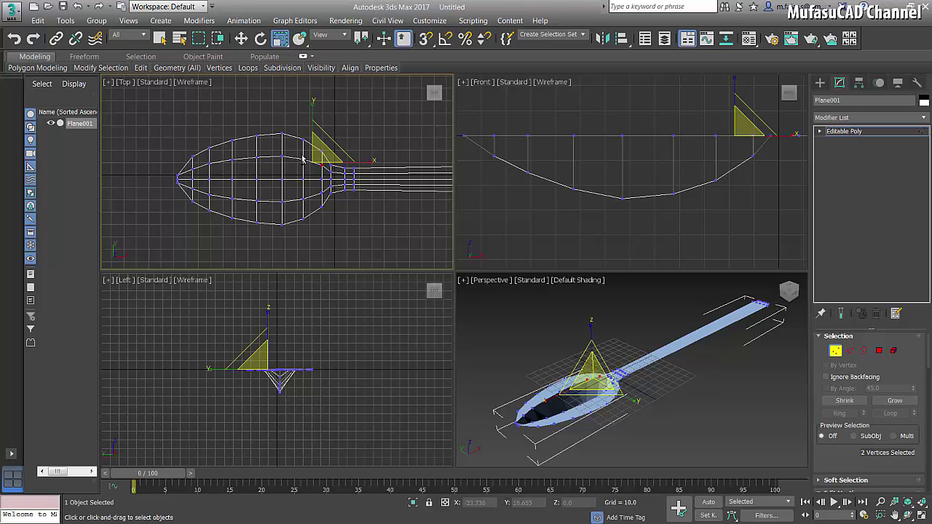
{"action": "left_click", "coordinate": [206, 169], "text": "ctrl"}
{"action": "left_click", "coordinate": [193, 187], "text": "ctrl"}
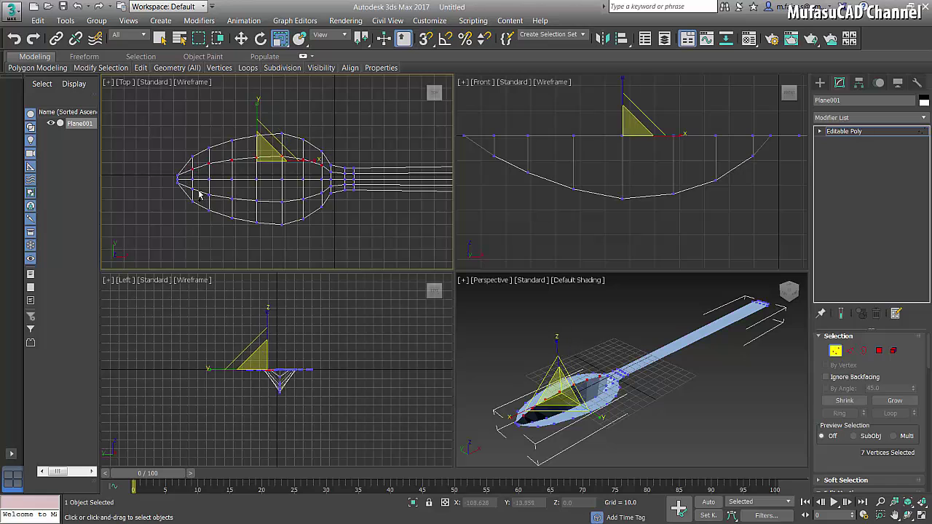
{"action": "left_click", "coordinate": [196, 195], "text": "ctrl"}
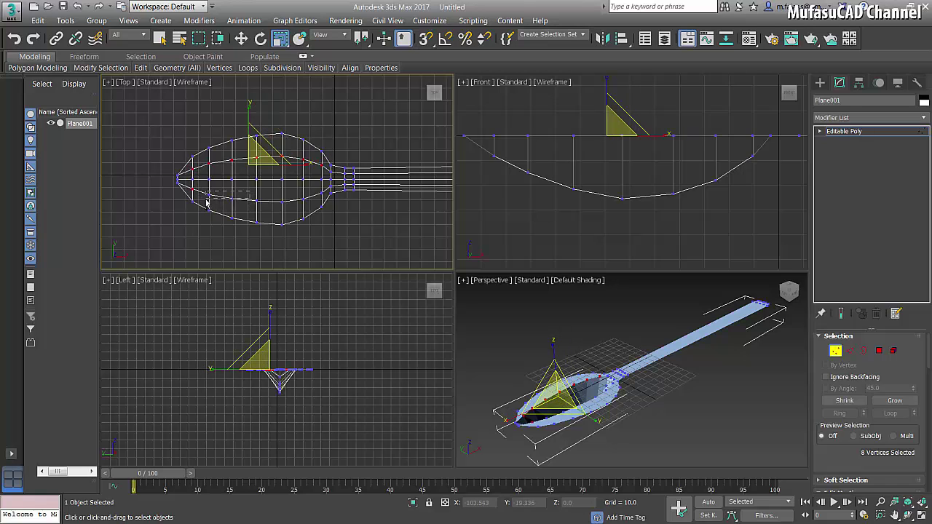
{"action": "left_click", "coordinate": [257, 201], "text": "ctrl"}
{"action": "left_click", "coordinate": [281, 200], "text": "ctrl"}
{"action": "left_click_drag", "start_coordinate": [253, 209], "coordinate": [318, 198], "text": "ctrl"}
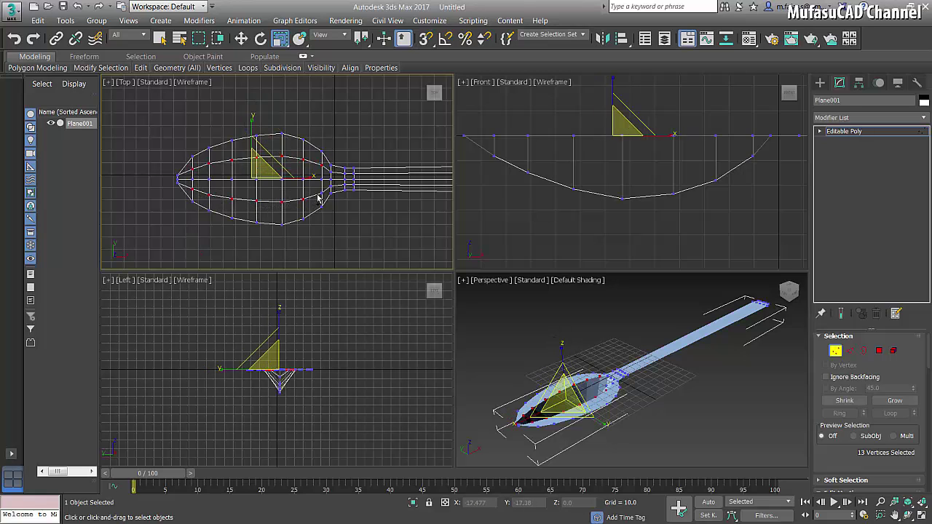
{"action": "left_click", "coordinate": [326, 203], "text": "ctrl"}
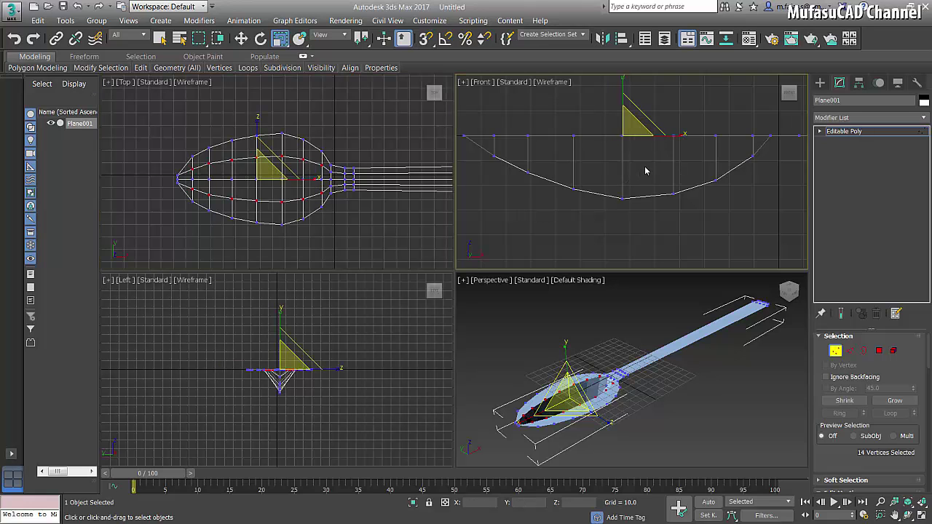
{"action": "middle_click_drag", "start_coordinate": [645, 171], "coordinate": [647, 187]}
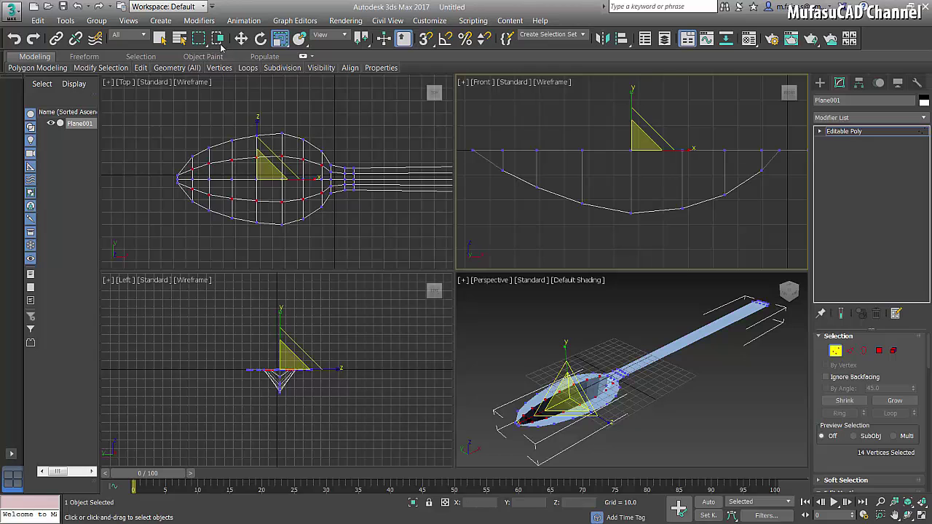
Step: Lower the inner-ring vertices in stages, deepest at the two centre vertices, then deselect
{"action": "left_click", "coordinate": [241, 38]}
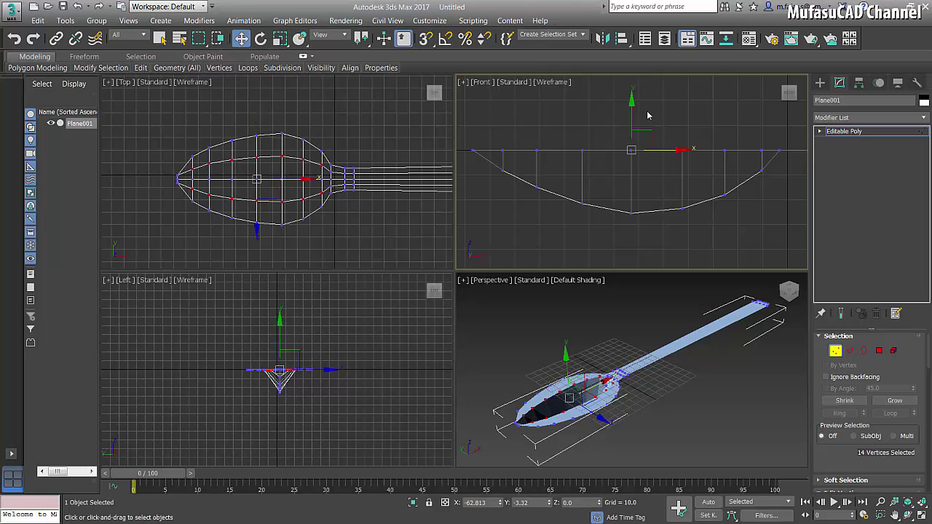
{"action": "left_click_drag", "start_coordinate": [634, 104], "coordinate": [638, 120]}
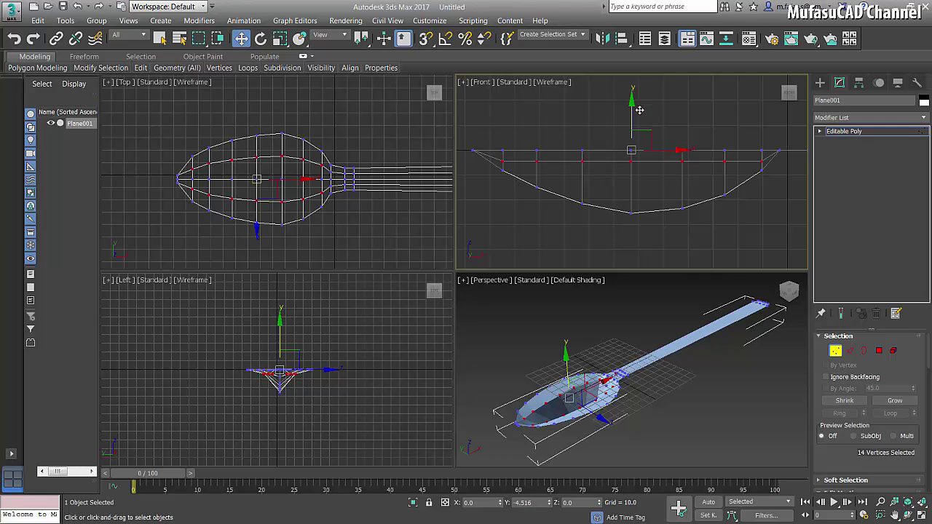
{"action": "left_click", "coordinate": [725, 163], "text": "alt"}
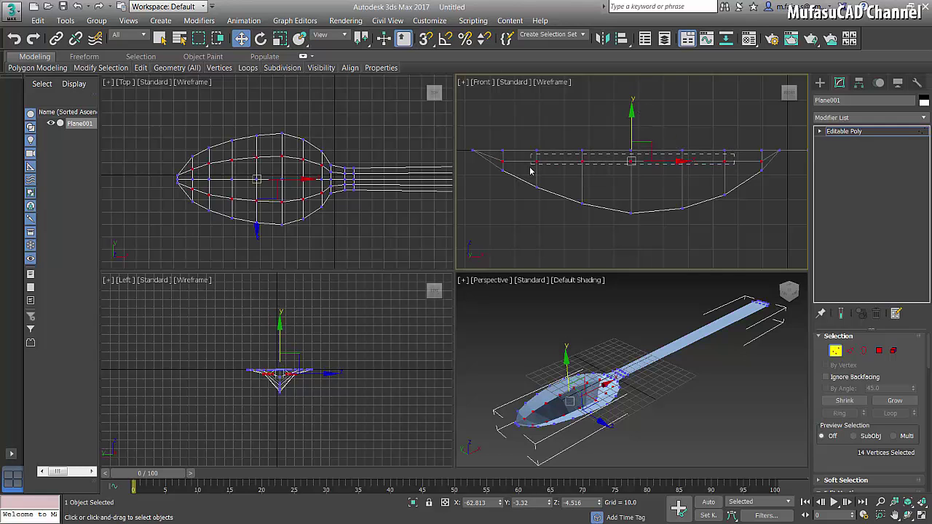
{"action": "left_click_drag", "start_coordinate": [633, 112], "coordinate": [632, 122]}
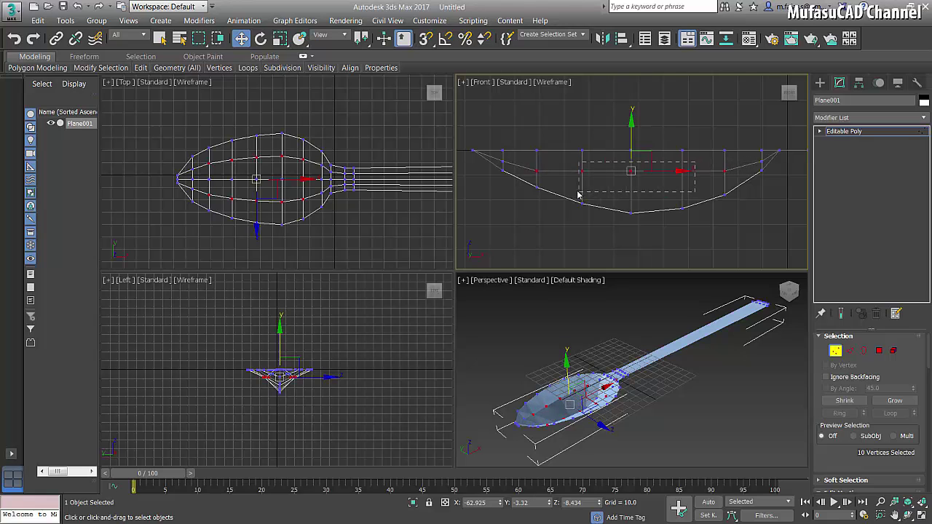
{"action": "left_click_drag", "start_coordinate": [695, 166], "coordinate": [581, 197], "text": "alt"}
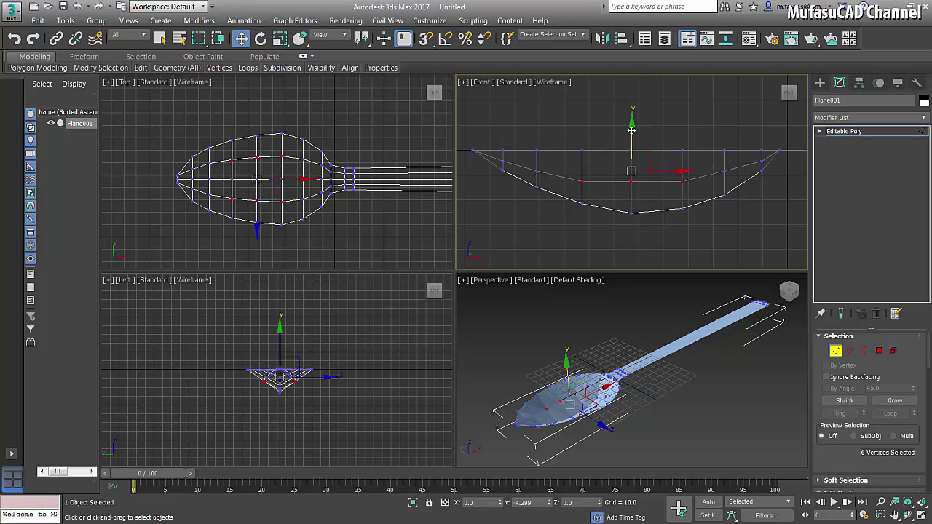
{"action": "left_click_drag", "start_coordinate": [632, 128], "coordinate": [635, 137]}
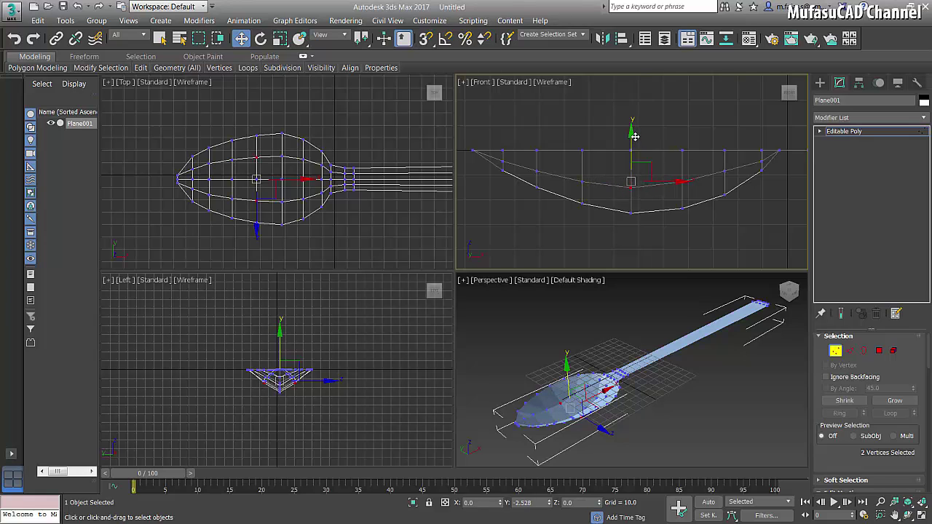
{"action": "left_click_drag", "start_coordinate": [635, 137], "coordinate": [635, 135]}
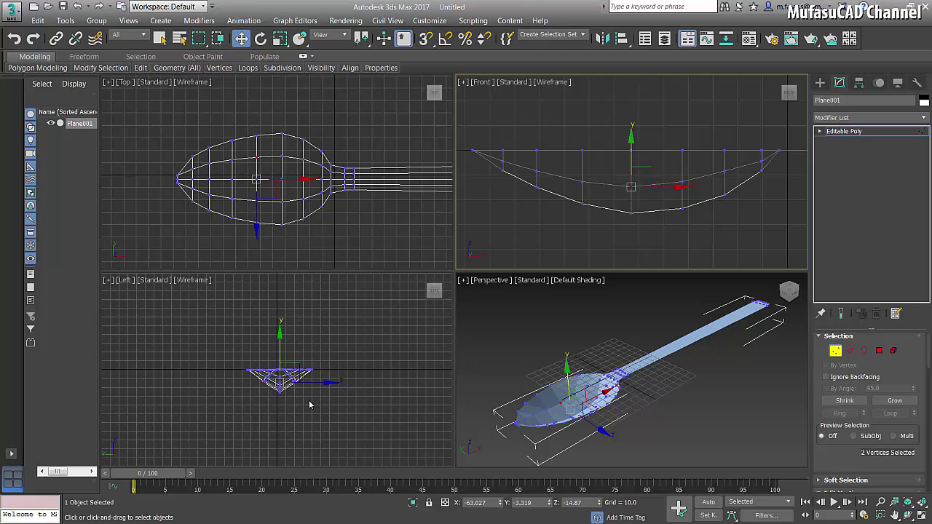
{"action": "left_click", "coordinate": [301, 345]}
{"action": "scroll", "coordinate": [299, 353], "scroll_direction": "up", "scroll_amount": 1}
{"action": "scroll", "coordinate": [293, 364], "scroll_direction": "up", "scroll_amount": 1}
{"action": "scroll", "coordinate": [289, 339], "scroll_direction": "up", "scroll_amount": 1}
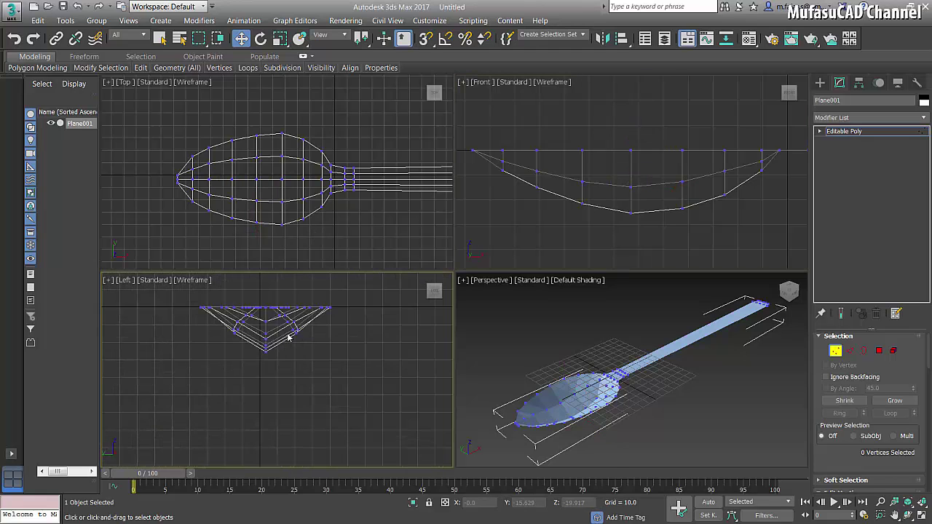
Step: Select the 14 inner-ring vertices and scale them to about 122% on Y, then deselect
{"action": "left_click_drag", "start_coordinate": [324, 165], "coordinate": [225, 171]}
{"action": "left_click", "coordinate": [192, 175], "text": "ctrl"}
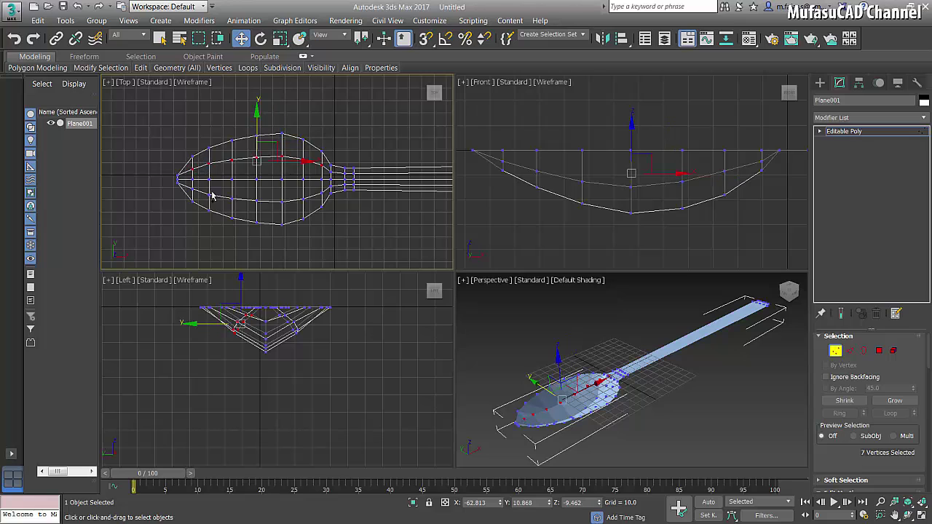
{"action": "left_click", "coordinate": [203, 195], "text": "ctrl"}
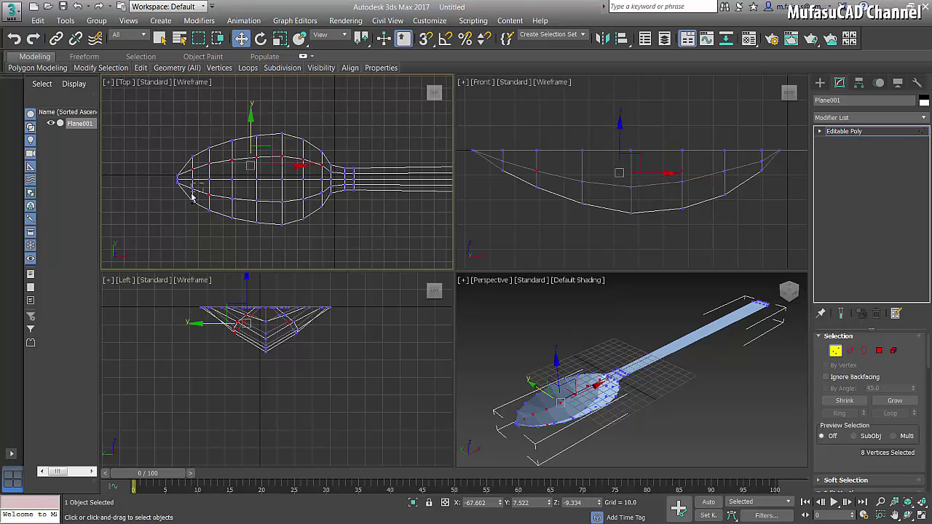
{"action": "left_click", "coordinate": [259, 200], "text": "ctrl"}
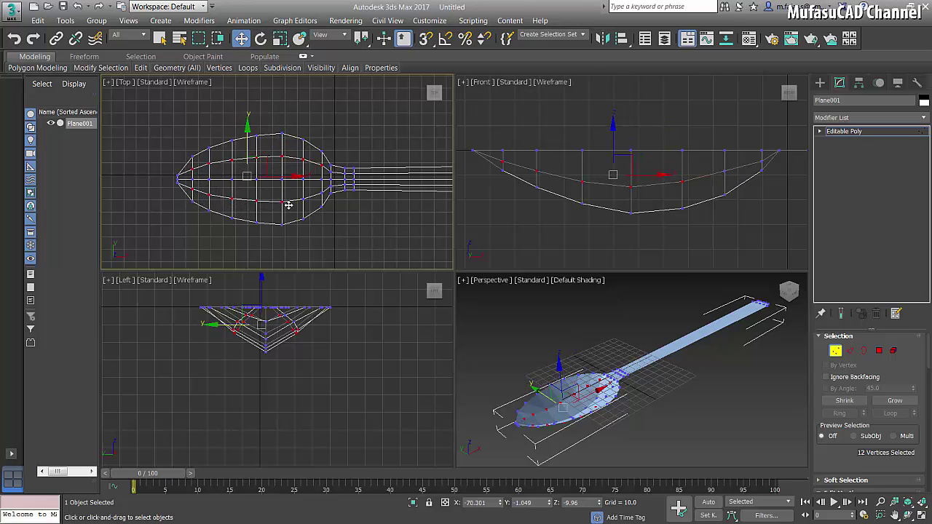
{"action": "left_click_drag", "start_coordinate": [230, 210], "coordinate": [289, 193], "text": "ctrl"}
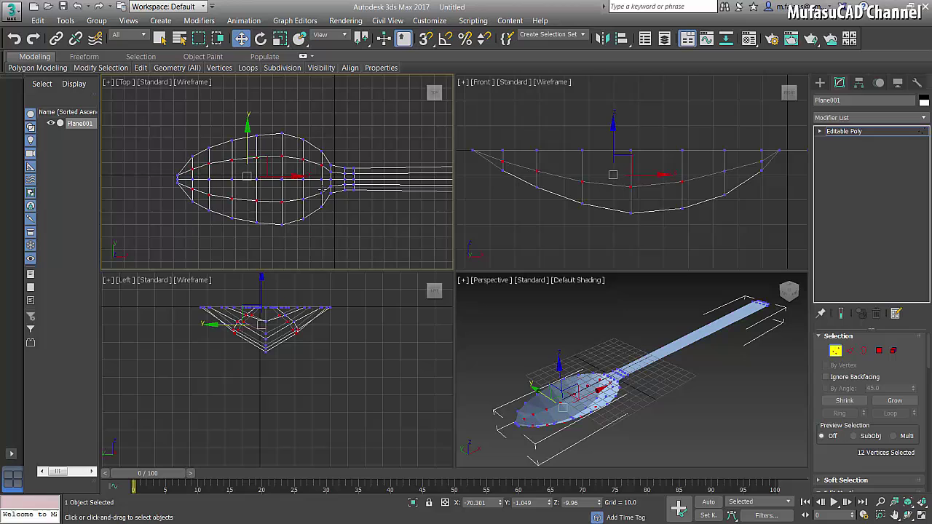
{"action": "left_click", "coordinate": [296, 208], "text": "ctrl"}
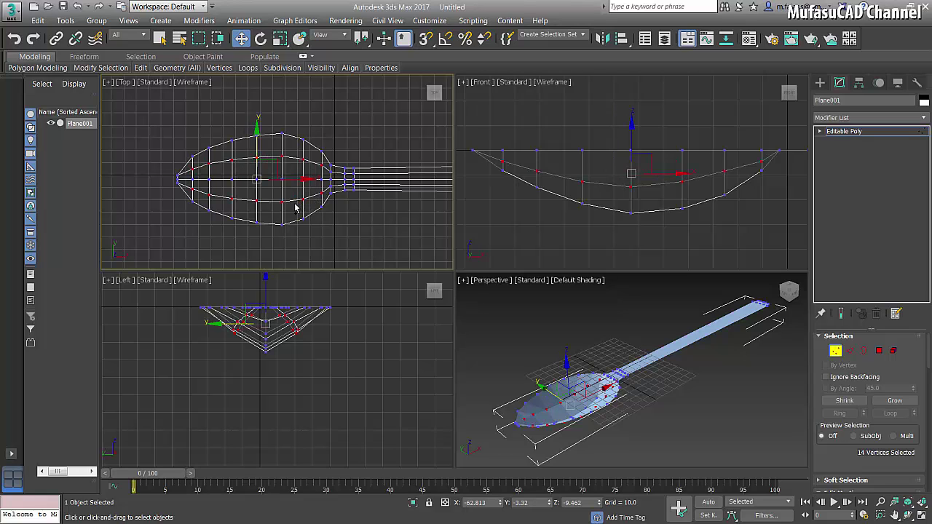
{"action": "left_click", "coordinate": [281, 39]}
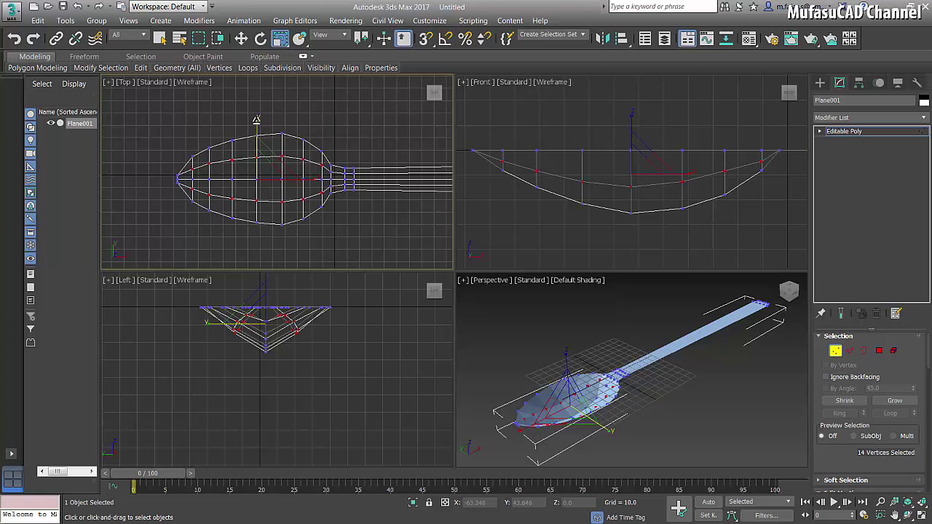
{"action": "left_click_drag", "start_coordinate": [257, 118], "coordinate": [260, 106]}
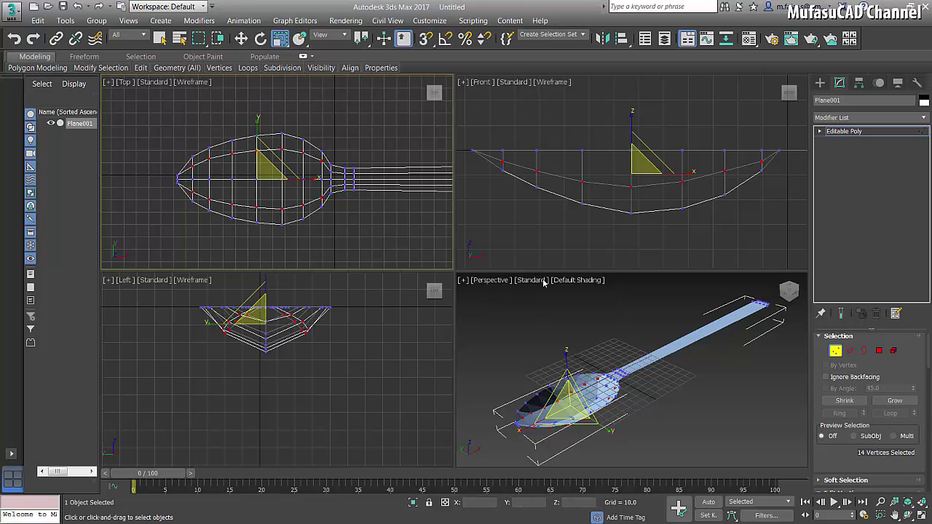
{"action": "left_click", "coordinate": [530, 332]}
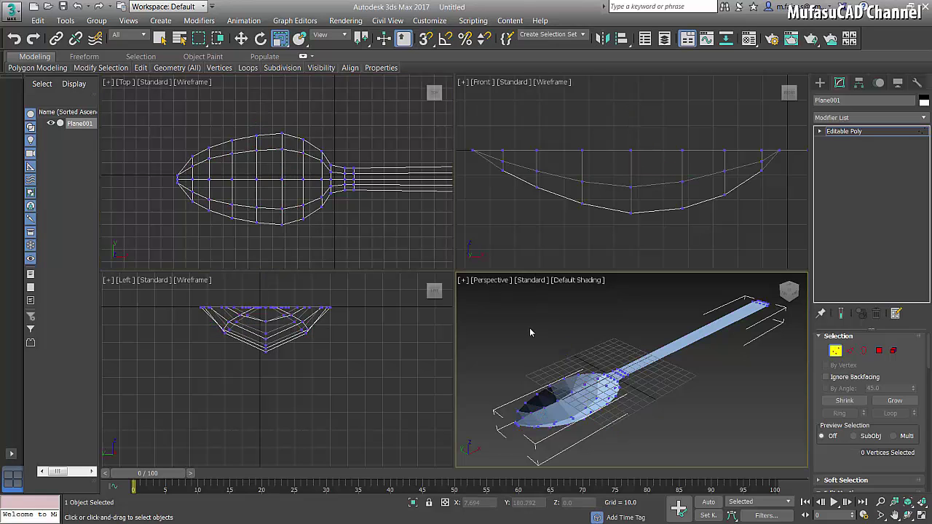
Step: Turn on NURMS subdivision at 1 iteration for the whole spoon
{"action": "left_click", "coordinate": [837, 351]}
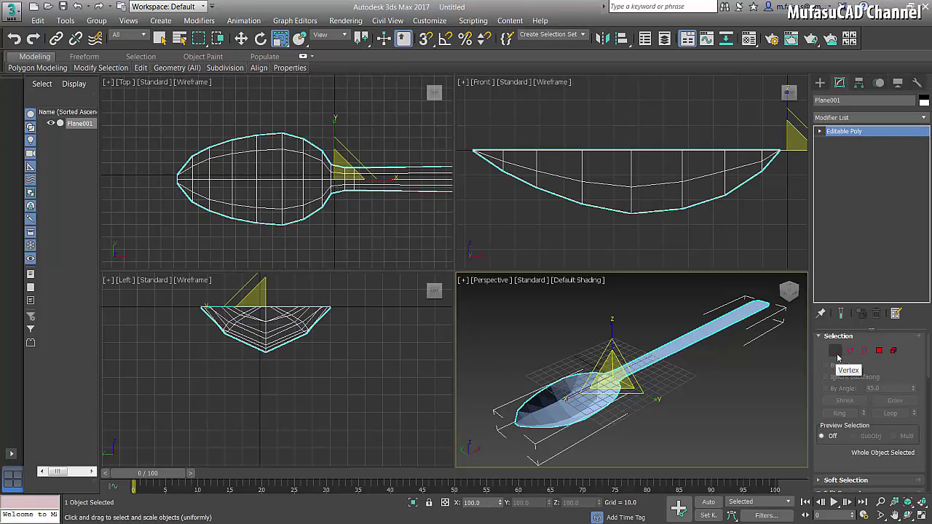
{"action": "scroll", "coordinate": [874, 394], "scroll_direction": "down", "scroll_amount": 2}
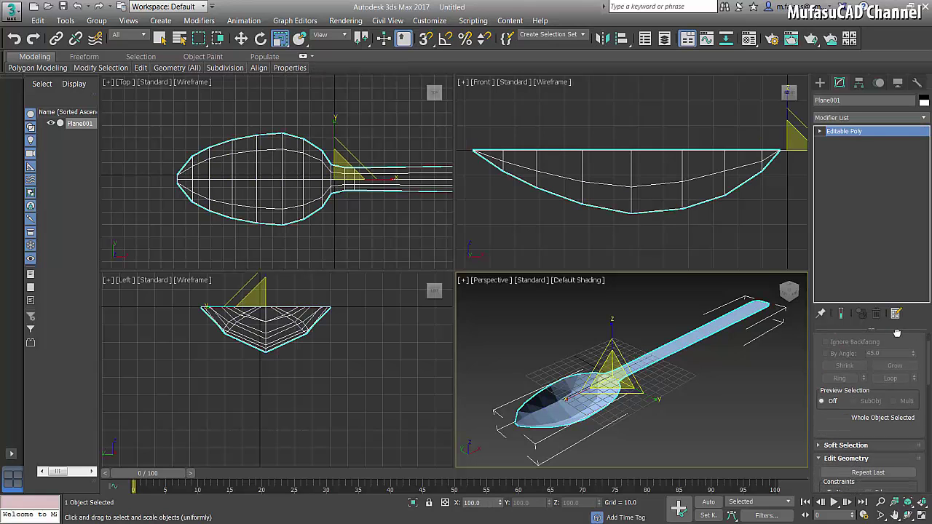
{"action": "scroll", "coordinate": [862, 408], "scroll_direction": "down", "scroll_amount": 2}
{"action": "scroll", "coordinate": [862, 410], "scroll_direction": "down", "scroll_amount": 1}
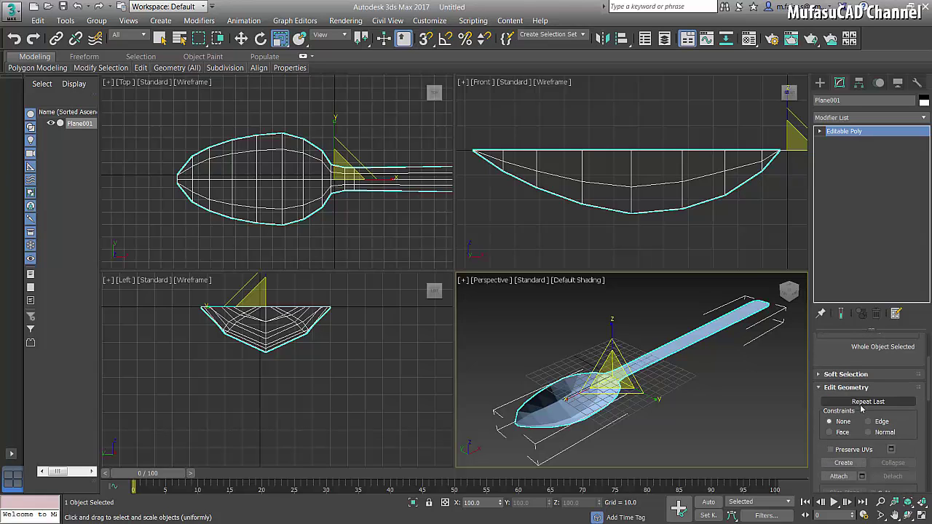
{"action": "scroll", "coordinate": [862, 409], "scroll_direction": "down", "scroll_amount": 2}
{"action": "scroll", "coordinate": [862, 410], "scroll_direction": "down", "scroll_amount": 2}
{"action": "scroll", "coordinate": [861, 410], "scroll_direction": "down", "scroll_amount": 2}
{"action": "scroll", "coordinate": [862, 410], "scroll_direction": "down", "scroll_amount": 2}
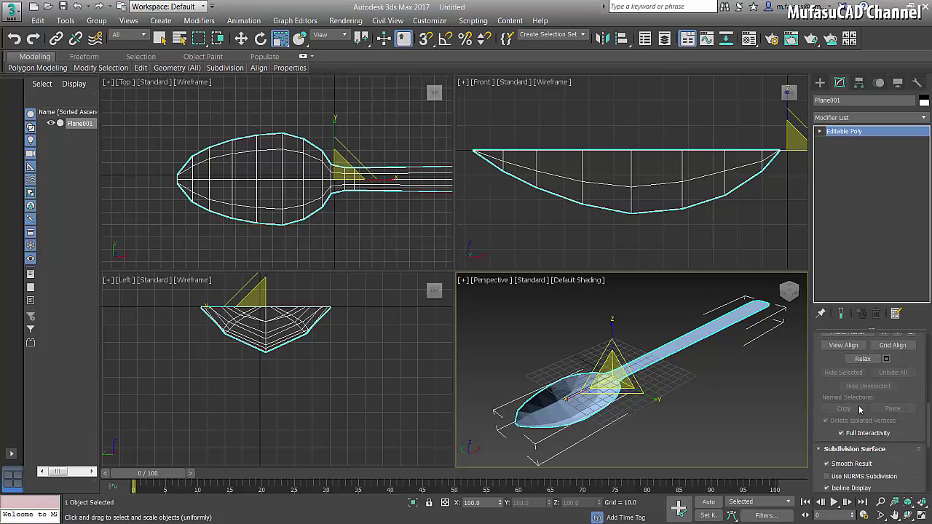
{"action": "scroll", "coordinate": [862, 409], "scroll_direction": "down", "scroll_amount": 2}
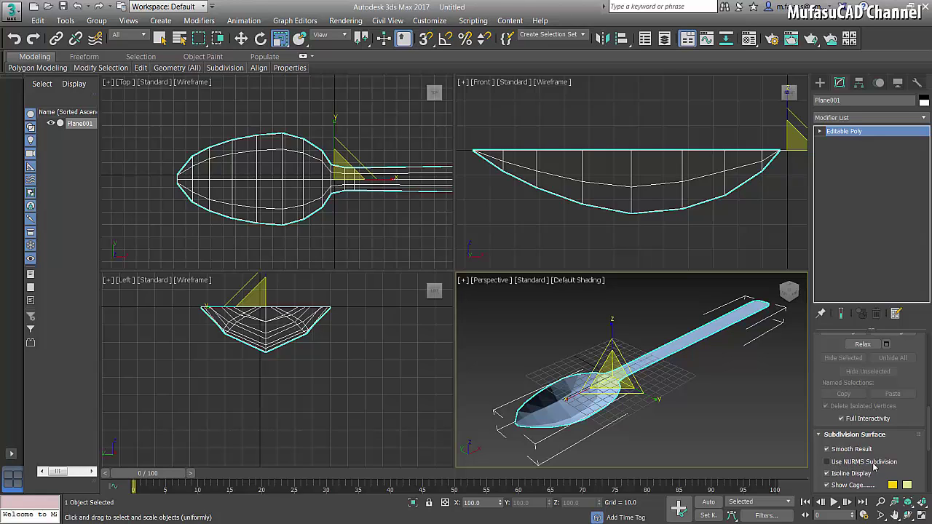
{"action": "left_click", "coordinate": [827, 463]}
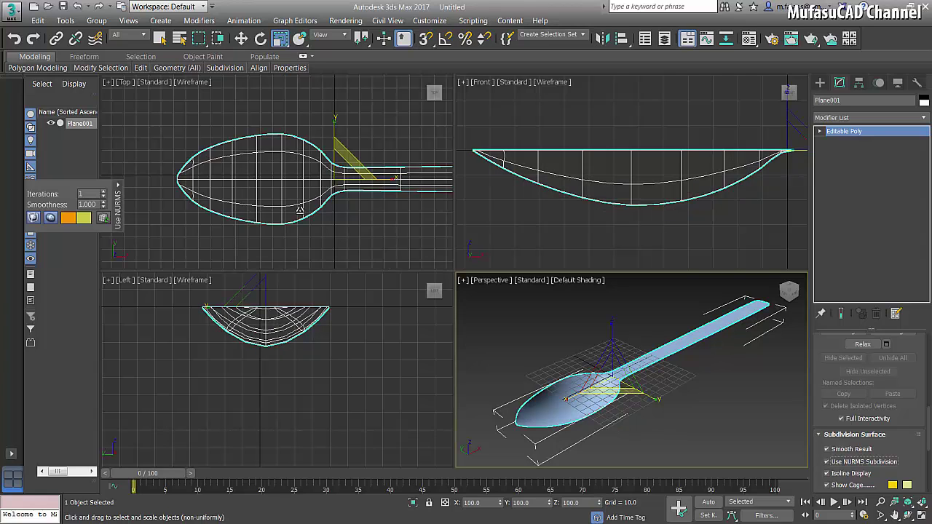
{"action": "middle_click_drag", "start_coordinate": [717, 370], "coordinate": [685, 381]}
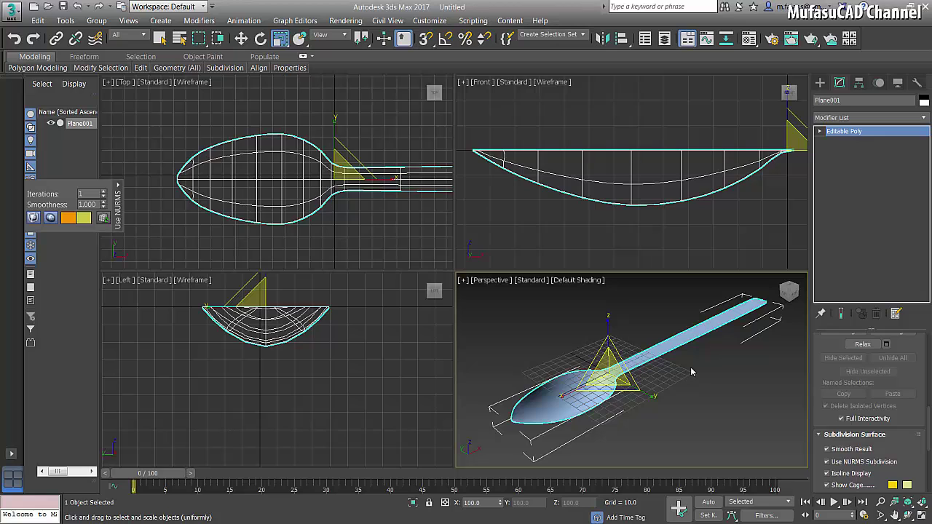
Step: Reselect the spoon and return to Vertex sub-object level
{"action": "left_click", "coordinate": [550, 226]}
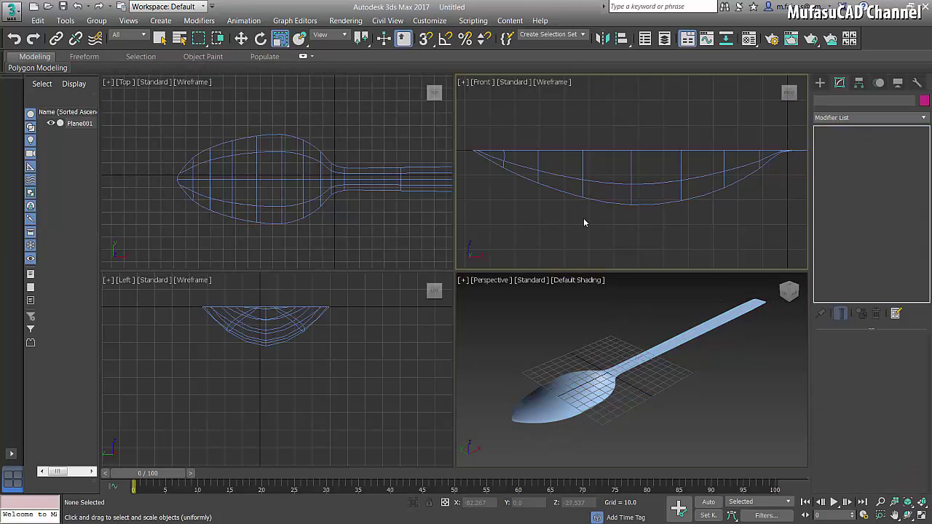
{"action": "scroll", "coordinate": [585, 223], "scroll_direction": "down", "scroll_amount": 2}
{"action": "scroll", "coordinate": [587, 222], "scroll_direction": "down", "scroll_amount": 1}
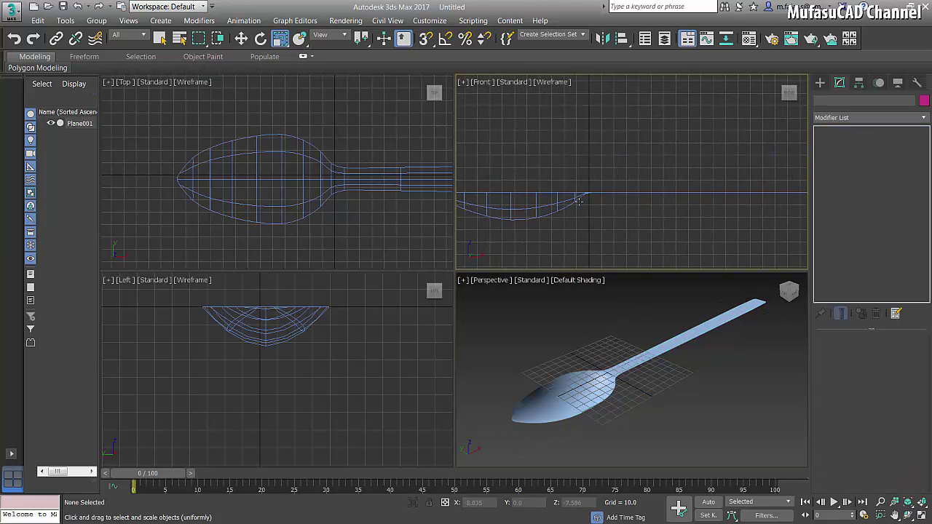
{"action": "left_click", "coordinate": [572, 198]}
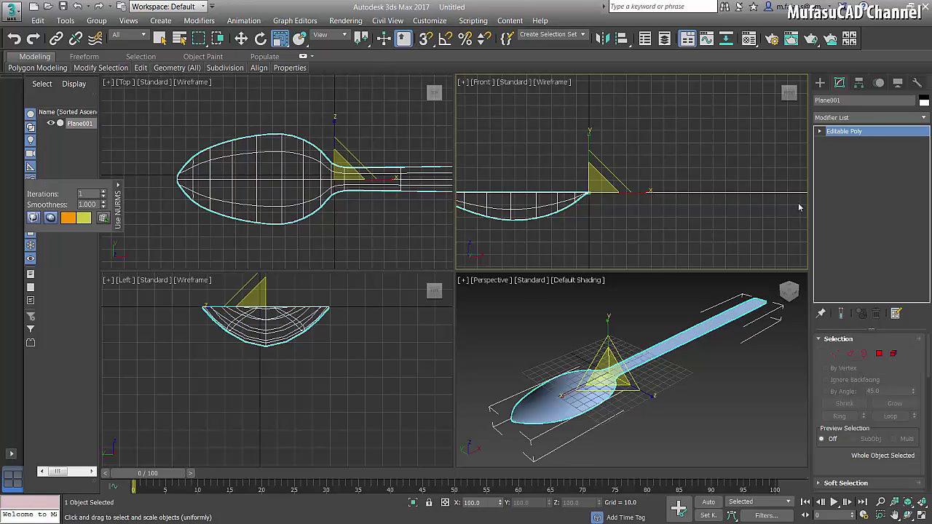
{"action": "left_click", "coordinate": [836, 353]}
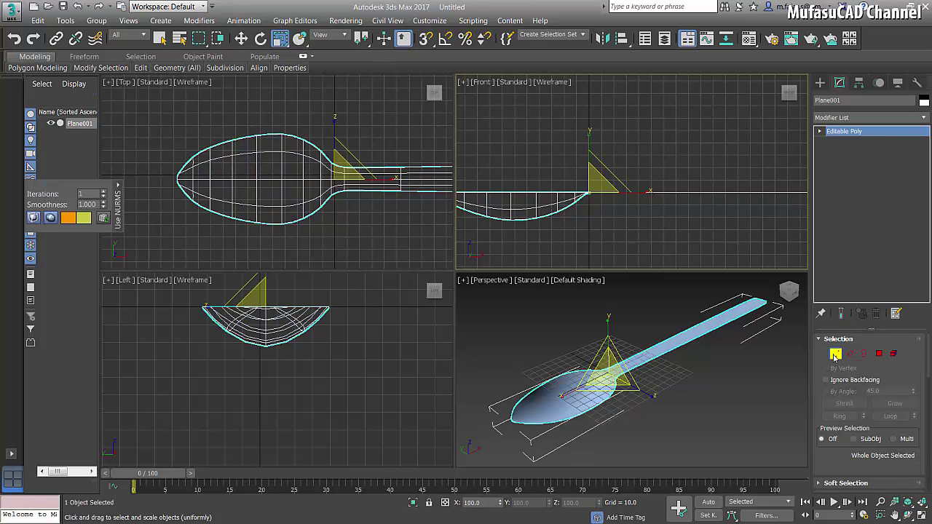
Step: Raise the handle vertices, rotate the outer handle about 13° upward, and lift it higher
{"action": "scroll", "coordinate": [574, 198], "scroll_direction": "down", "scroll_amount": 3}
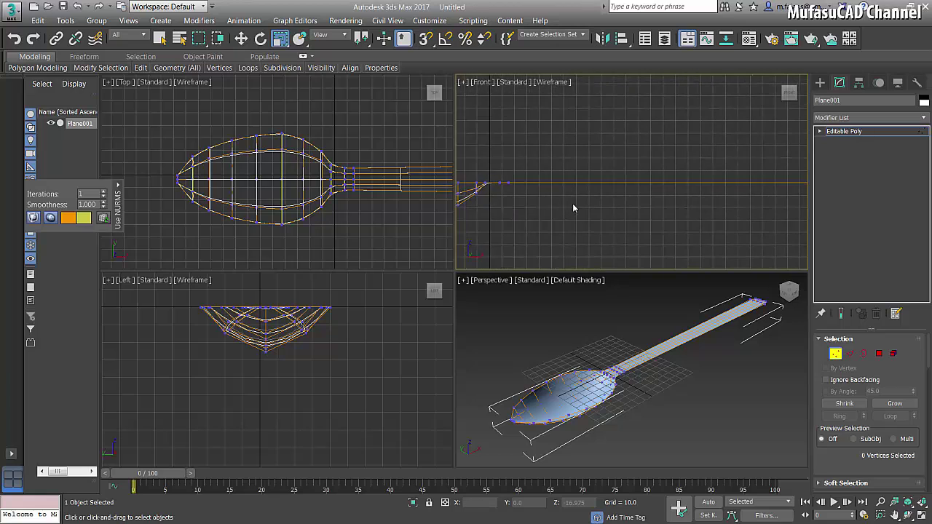
{"action": "scroll", "coordinate": [576, 206], "scroll_direction": "down", "scroll_amount": 2}
{"action": "left_click_drag", "start_coordinate": [792, 136], "coordinate": [481, 223]}
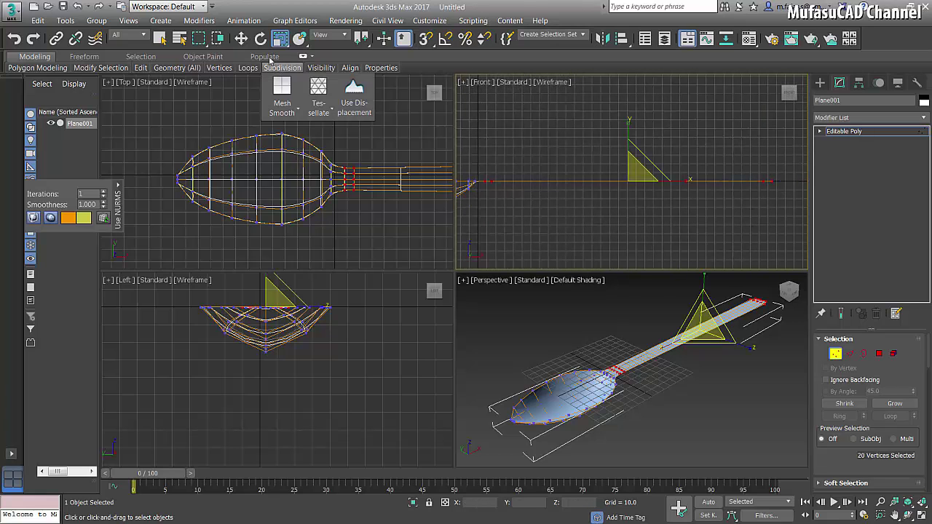
{"action": "left_click_drag", "start_coordinate": [627, 130], "coordinate": [628, 122]}
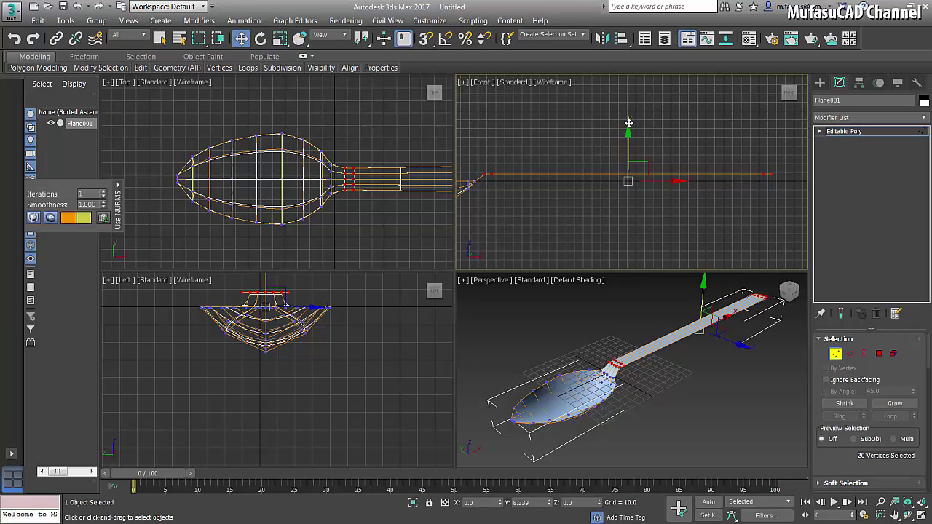
{"action": "left_click_drag", "start_coordinate": [682, 207], "coordinate": [491, 204]}
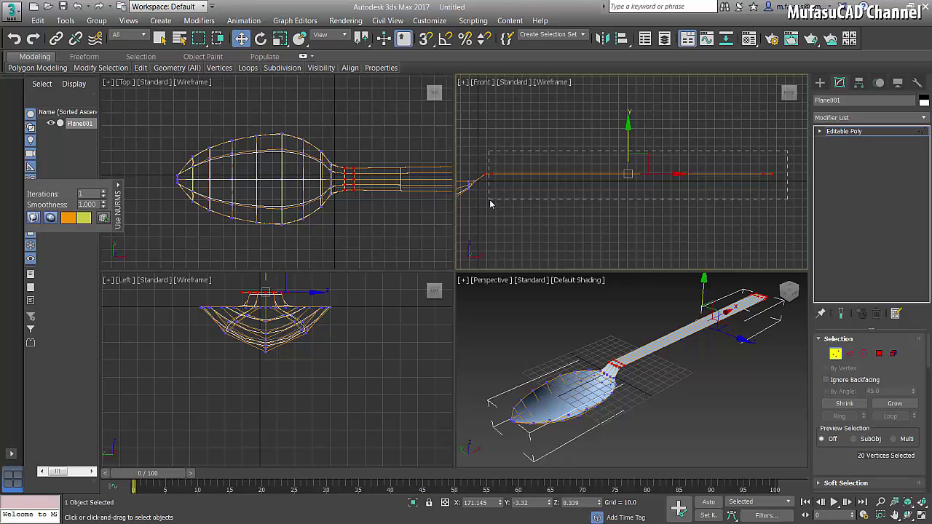
{"action": "left_click", "coordinate": [261, 39]}
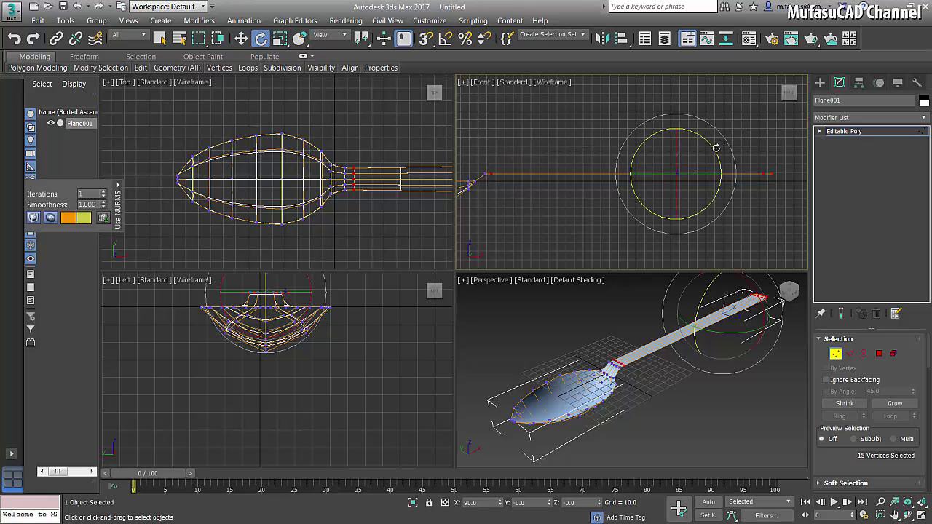
{"action": "left_click_drag", "start_coordinate": [716, 148], "coordinate": [712, 134]}
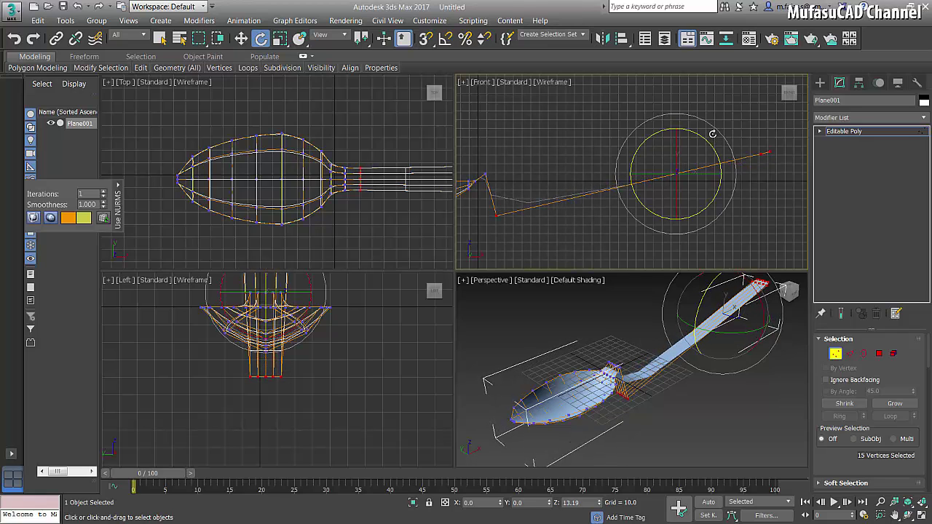
{"action": "left_click", "coordinate": [241, 38]}
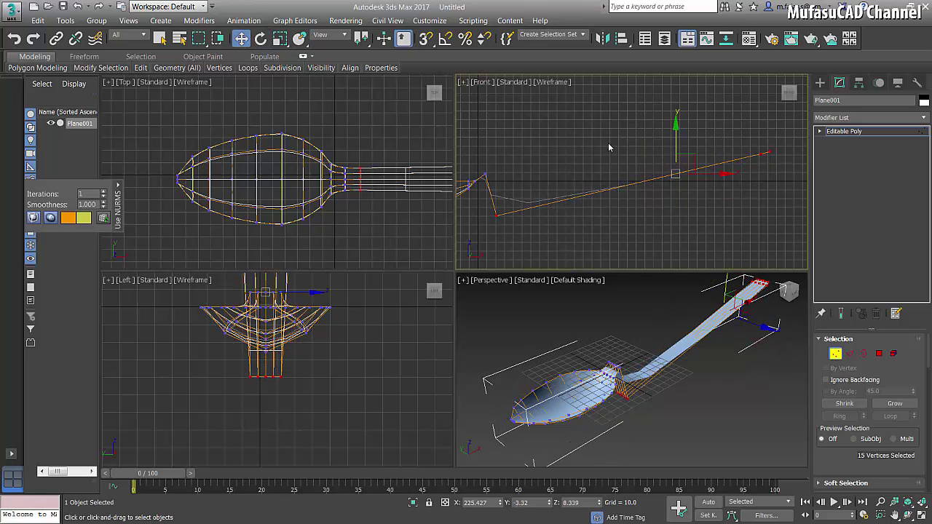
{"action": "left_click_drag", "start_coordinate": [676, 151], "coordinate": [674, 103]}
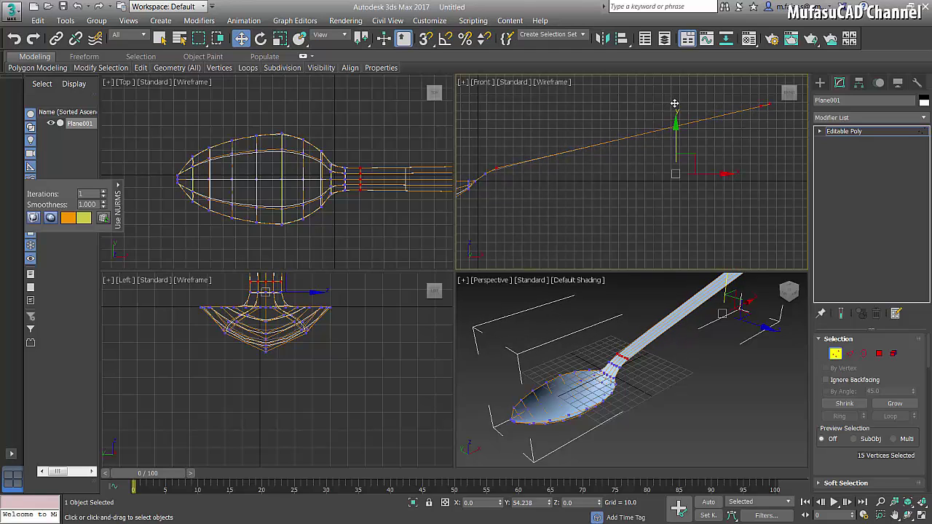
Step: Clear the vertex selection and reframe the Front and Perspective views around the spoon
{"action": "scroll", "coordinate": [614, 182], "scroll_direction": "down", "scroll_amount": 2}
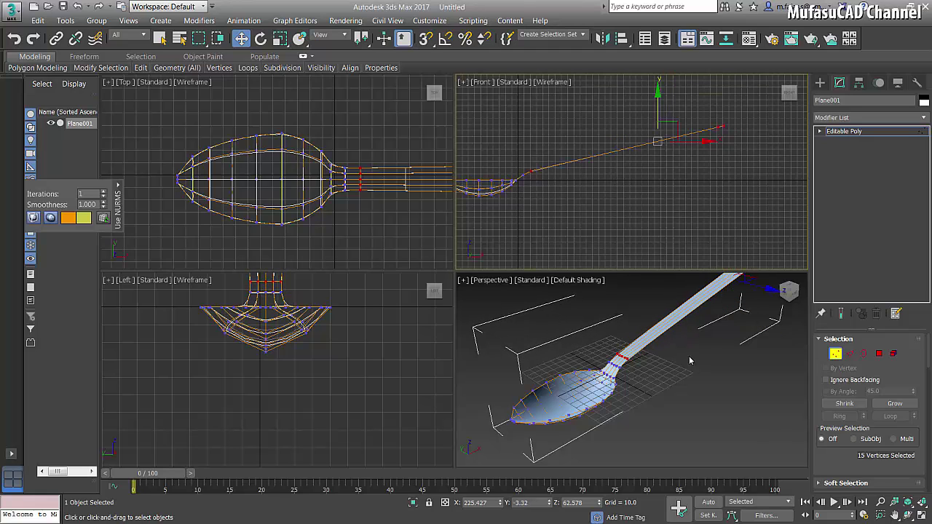
{"action": "left_click", "coordinate": [690, 360]}
{"action": "scroll", "coordinate": [690, 361], "scroll_direction": "down", "scroll_amount": 3}
{"action": "scroll", "coordinate": [619, 350], "scroll_direction": "up", "scroll_amount": 3}
{"action": "scroll", "coordinate": [597, 346], "scroll_direction": "down", "scroll_amount": 3}
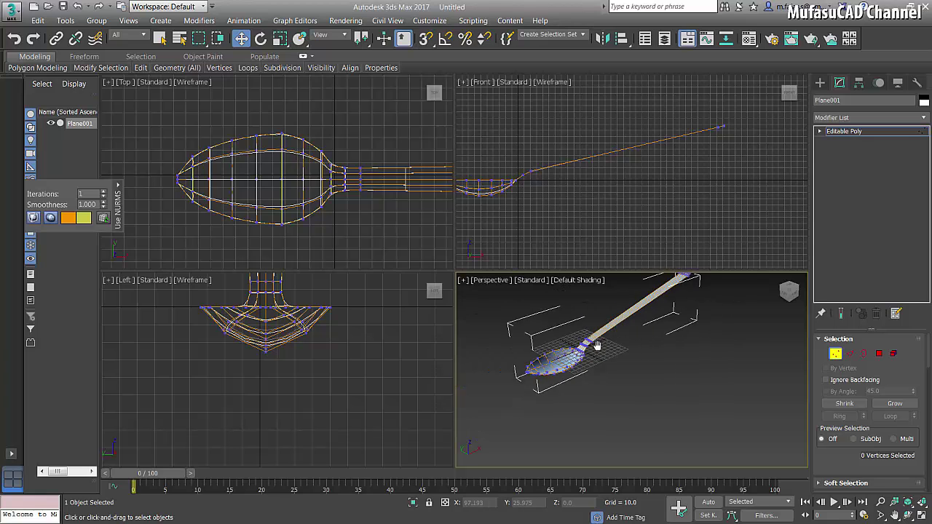
{"action": "middle_click_drag", "start_coordinate": [597, 345], "coordinate": [623, 357], "text": "alt"}
{"action": "scroll", "coordinate": [619, 350], "scroll_direction": "up", "scroll_amount": 3}
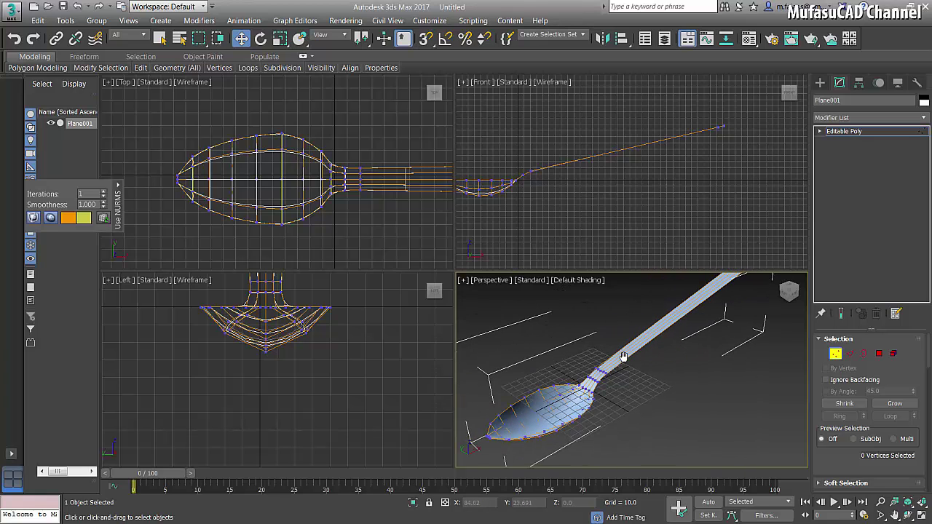
{"action": "mouse_move", "coordinate": [616, 216]}
{"action": "middle_mouse_down"}
{"action": "mouse_move", "coordinate": [604, 197]}
{"action": "mouse_move", "coordinate": [628, 210]}
{"action": "middle_mouse_up"}
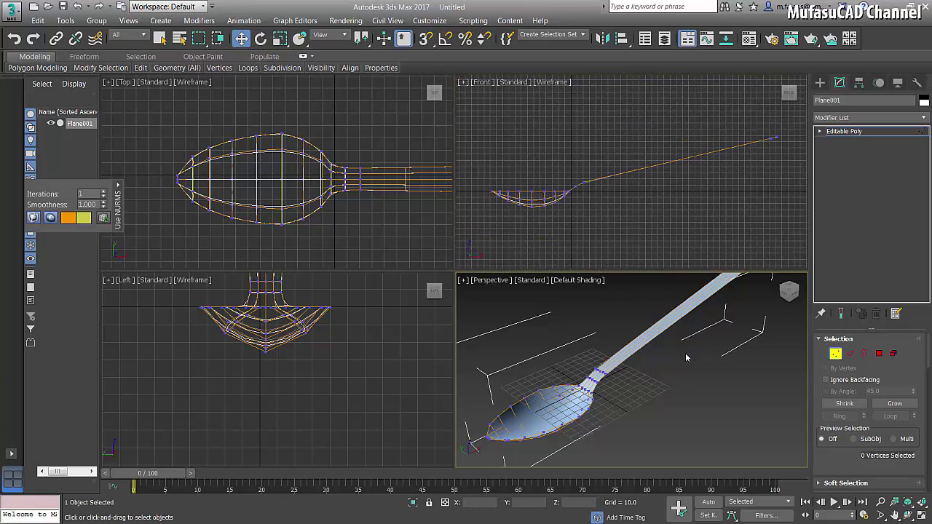
{"action": "scroll", "coordinate": [666, 362], "scroll_direction": "down", "scroll_amount": 4}
{"action": "middle_click_drag", "start_coordinate": [666, 362], "coordinate": [647, 370]}
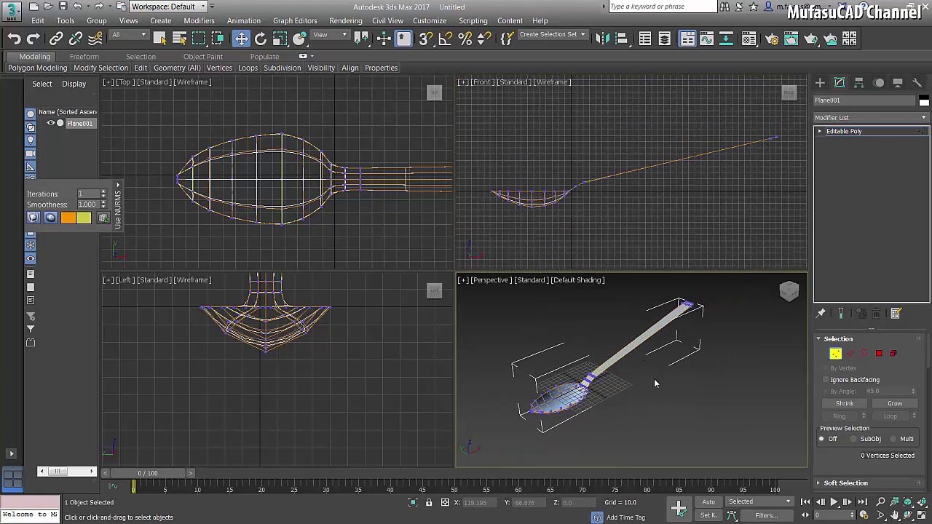
Step: Add a Shell modifier to the spoon from the Modifier List
{"action": "left_click", "coordinate": [835, 354]}
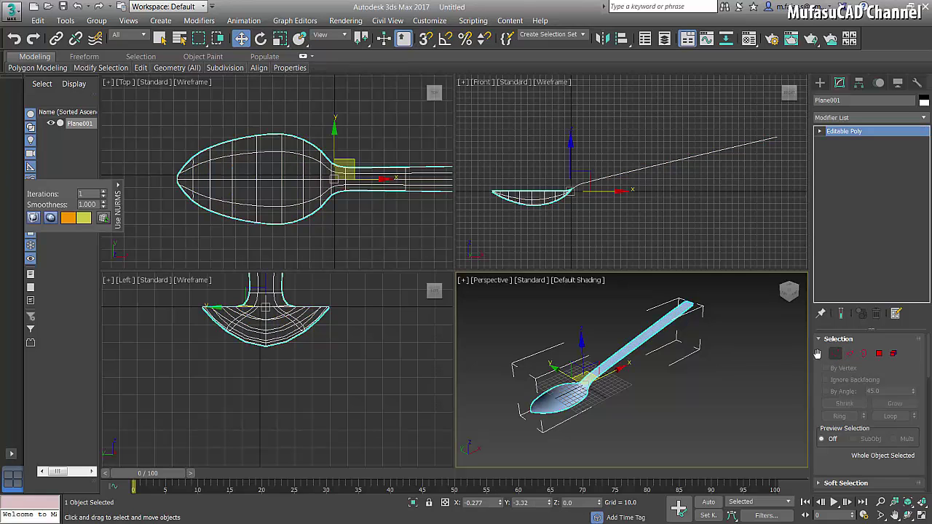
{"action": "left_click", "coordinate": [828, 119]}
{"action": "scroll", "coordinate": [878, 268], "scroll_direction": "down", "scroll_amount": 5}
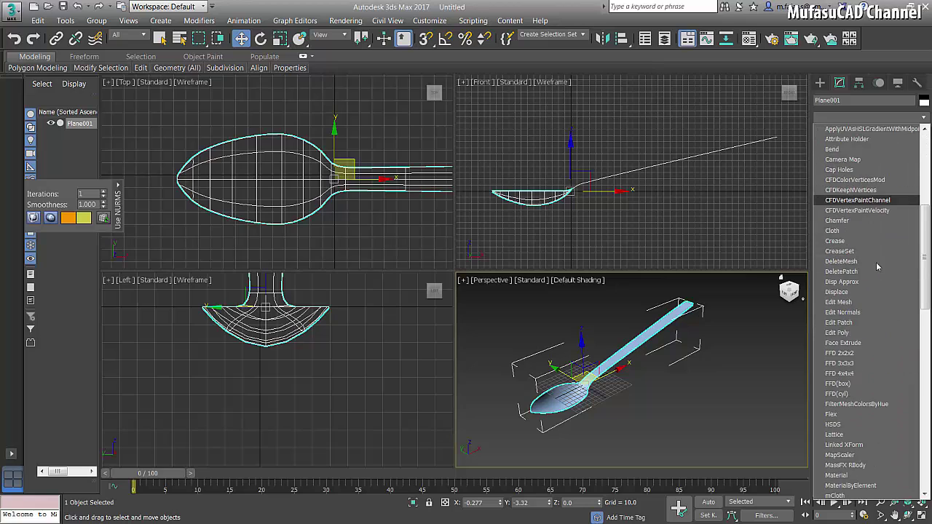
{"action": "scroll", "coordinate": [877, 267], "scroll_direction": "down", "scroll_amount": 5}
{"action": "scroll", "coordinate": [878, 274], "scroll_direction": "down", "scroll_amount": 4}
{"action": "scroll", "coordinate": [877, 284], "scroll_direction": "down", "scroll_amount": 4}
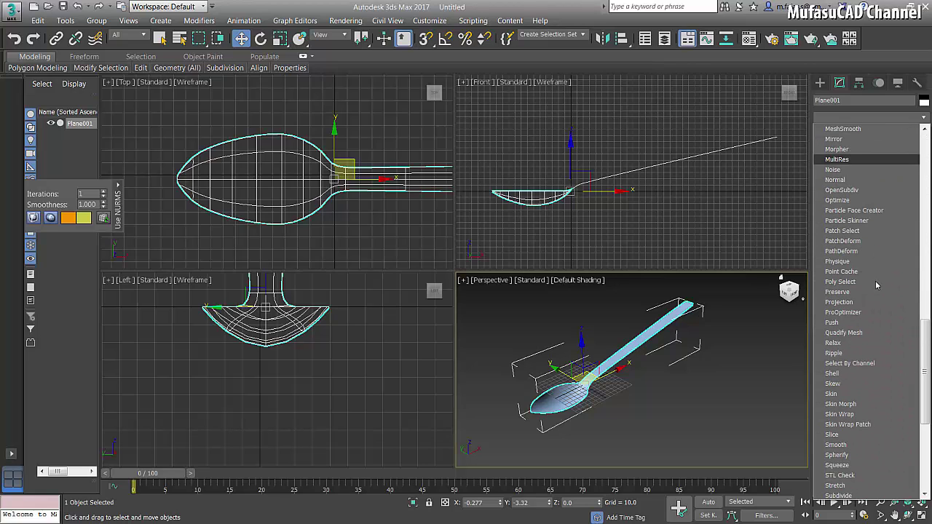
{"action": "left_click", "coordinate": [832, 374]}
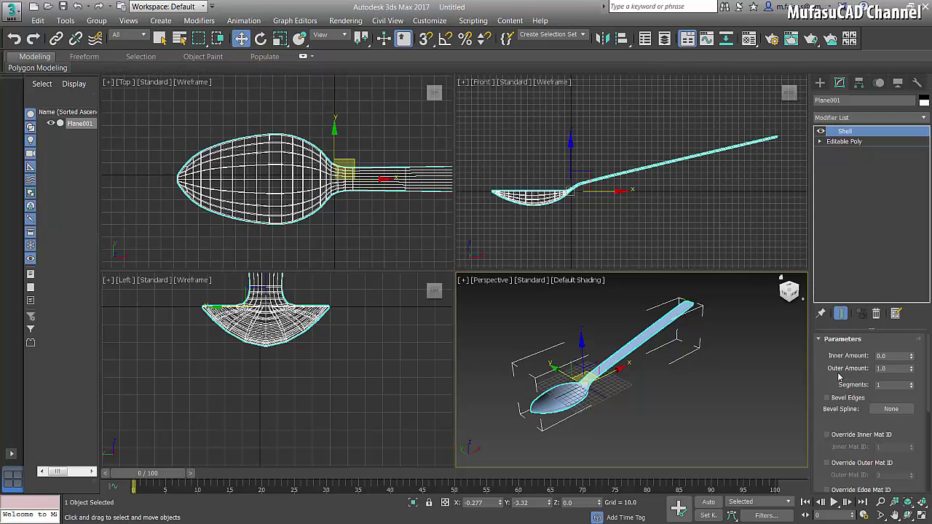
{"action": "left_click", "coordinate": [662, 393]}
{"action": "scroll", "coordinate": [634, 353], "scroll_direction": "up", "scroll_amount": 5}
{"action": "scroll", "coordinate": [649, 335], "scroll_direction": "up", "scroll_amount": 4}
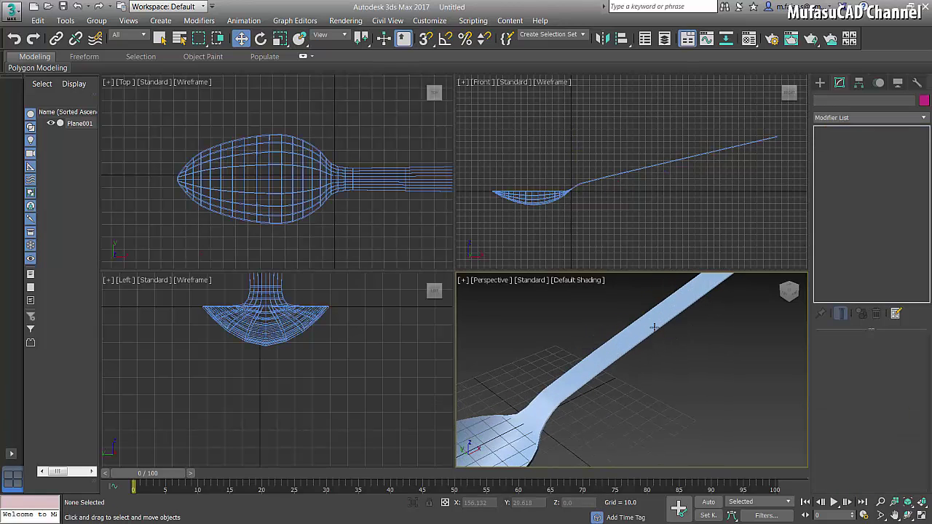
{"action": "left_click", "coordinate": [644, 324]}
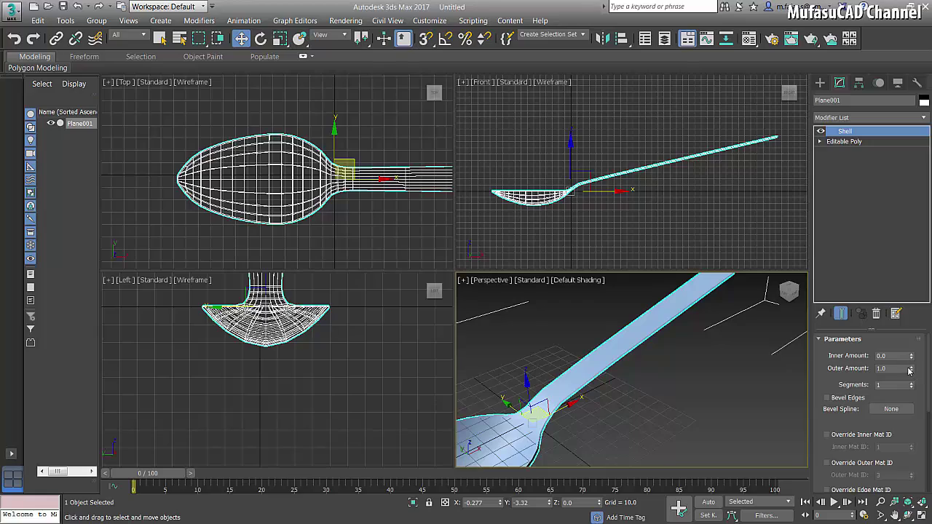
Step: Set the Shell's Outer Amount to 2.38
{"action": "mouse_move", "coordinate": [913, 368]}
{"action": "left_mouse_down"}
{"action": "mouse_move", "coordinate": [894, 193]}
{"action": "mouse_move", "coordinate": [888, 301]}
{"action": "left_mouse_up"}
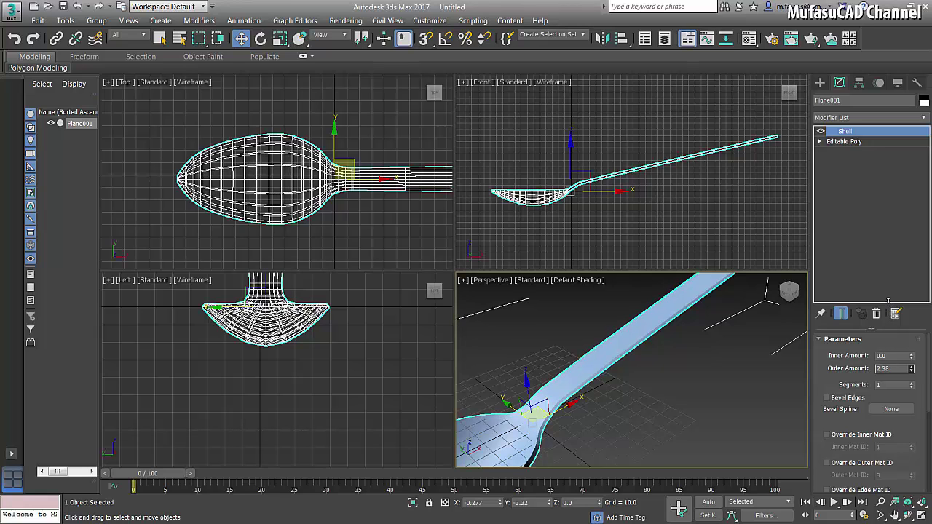
{"action": "left_click", "coordinate": [619, 387]}
{"action": "scroll", "coordinate": [619, 388], "scroll_direction": "down", "scroll_amount": 5}
{"action": "mouse_move", "coordinate": [619, 386]}
{"action": "middle_mouse_down"}
{"action": "mouse_move", "coordinate": [624, 365]}
{"action": "mouse_move", "coordinate": [669, 380]}
{"action": "middle_mouse_up"}
{"action": "left_click", "coordinate": [624, 365]}
{"action": "scroll", "coordinate": [624, 365], "scroll_direction": "up", "scroll_amount": 3}
{"action": "left_click", "coordinate": [652, 368]}
{"action": "scroll", "coordinate": [659, 371], "scroll_direction": "up", "scroll_amount": 1}
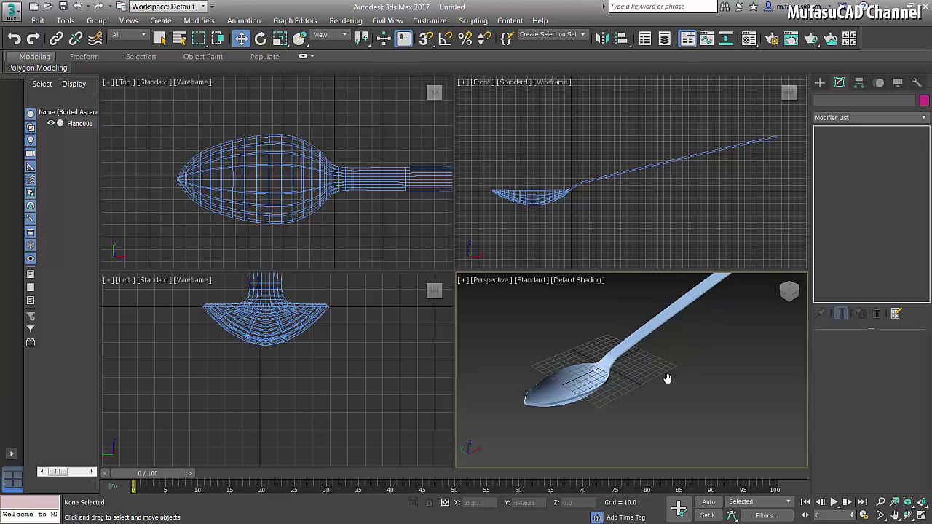
Step: Reselect the spoon and expand Editable Poly in the modifier stack
{"action": "left_click", "coordinate": [298, 217]}
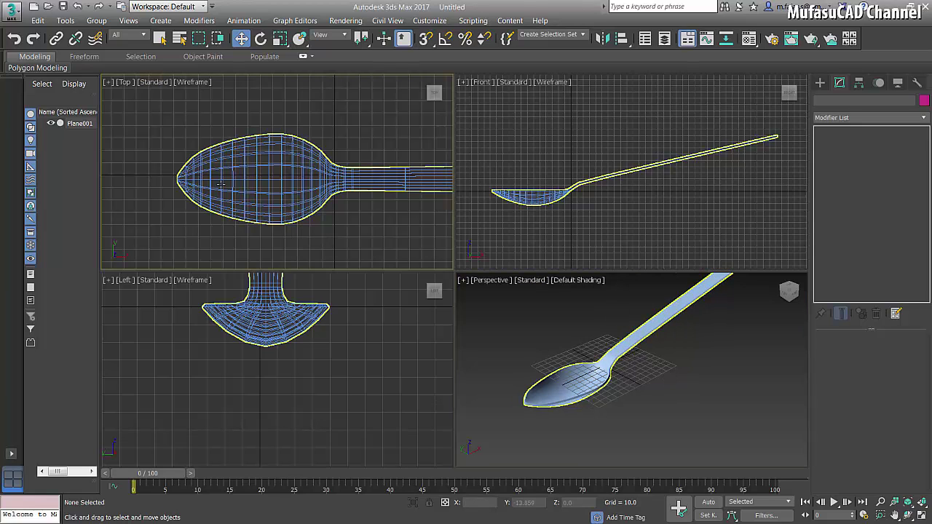
{"action": "left_click", "coordinate": [251, 167]}
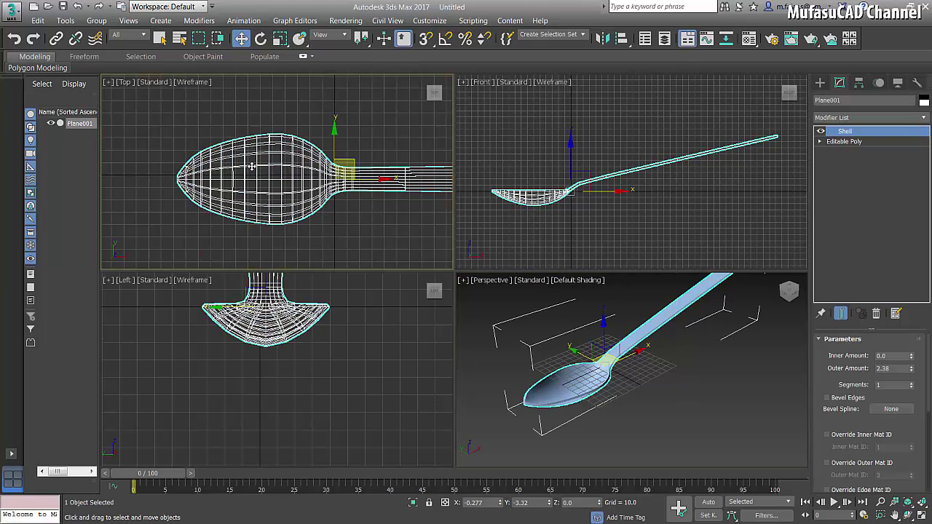
{"action": "left_click", "coordinate": [821, 141]}
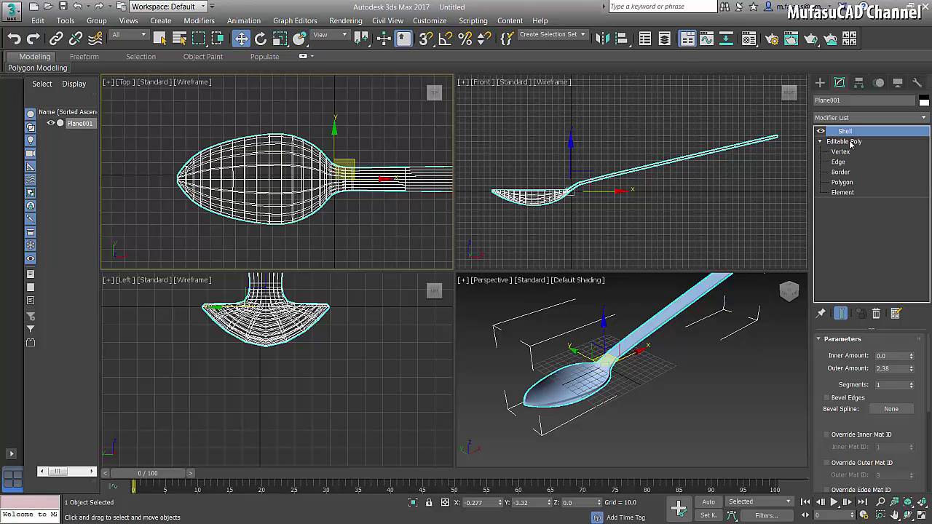
{"action": "left_click", "coordinate": [845, 141]}
Step: Select the spoon-tip vertices, nudge them, and scale the tip slightly narrower
{"action": "left_click", "coordinate": [841, 151]}
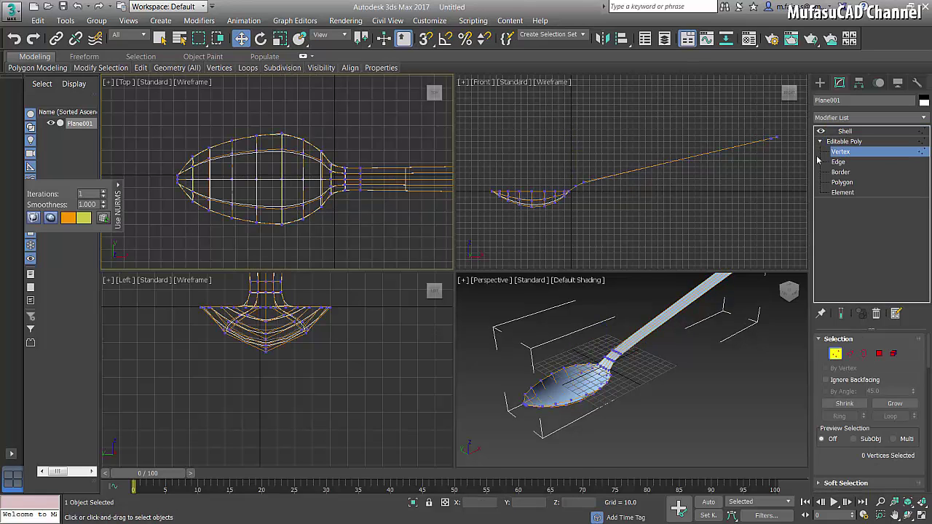
{"action": "left_click_drag", "start_coordinate": [182, 168], "coordinate": [171, 188]}
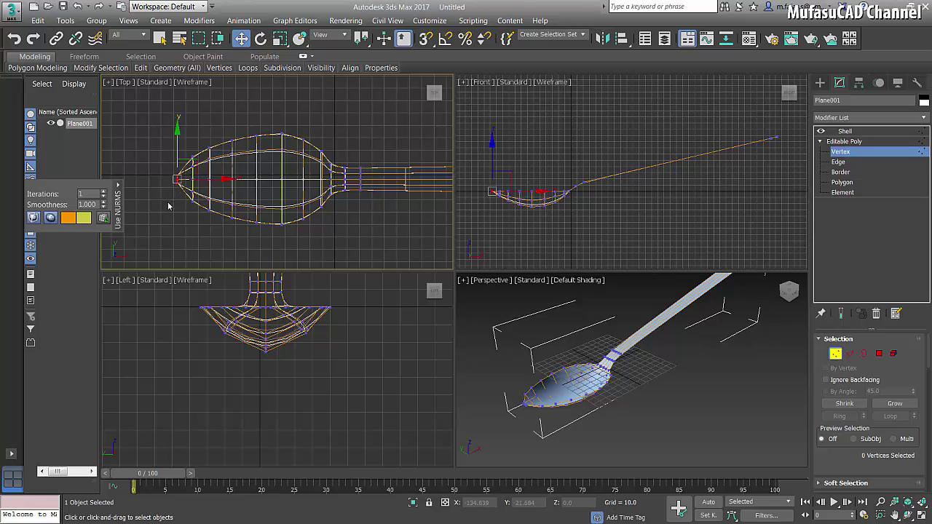
{"action": "left_click_drag", "start_coordinate": [229, 179], "coordinate": [242, 181]}
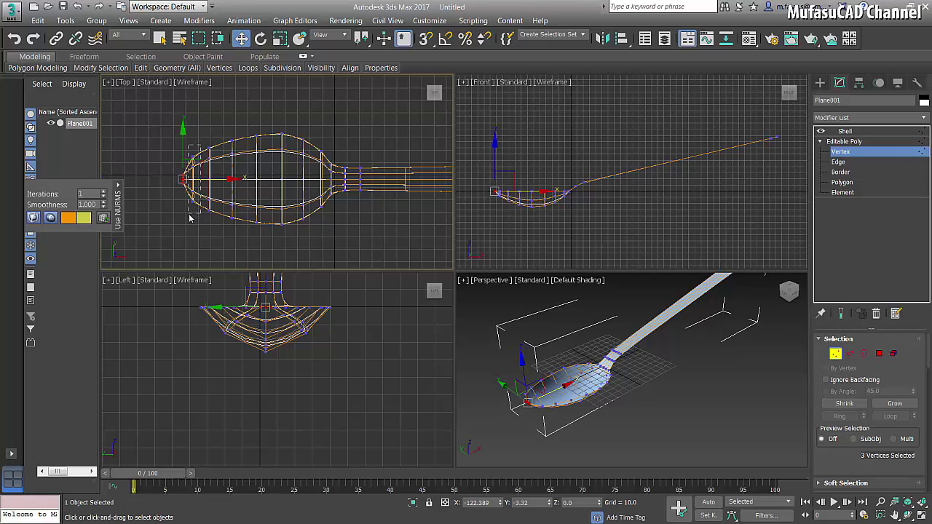
{"action": "left_click_drag", "start_coordinate": [193, 218], "coordinate": [227, 126], "text": "ctrl"}
{"action": "left_click", "coordinate": [280, 40]}
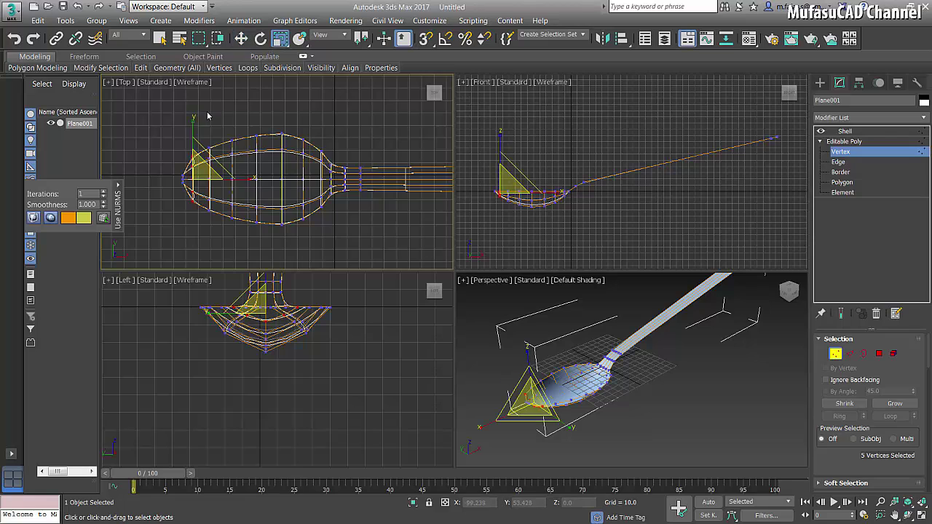
{"action": "left_click_drag", "start_coordinate": [194, 119], "coordinate": [195, 124]}
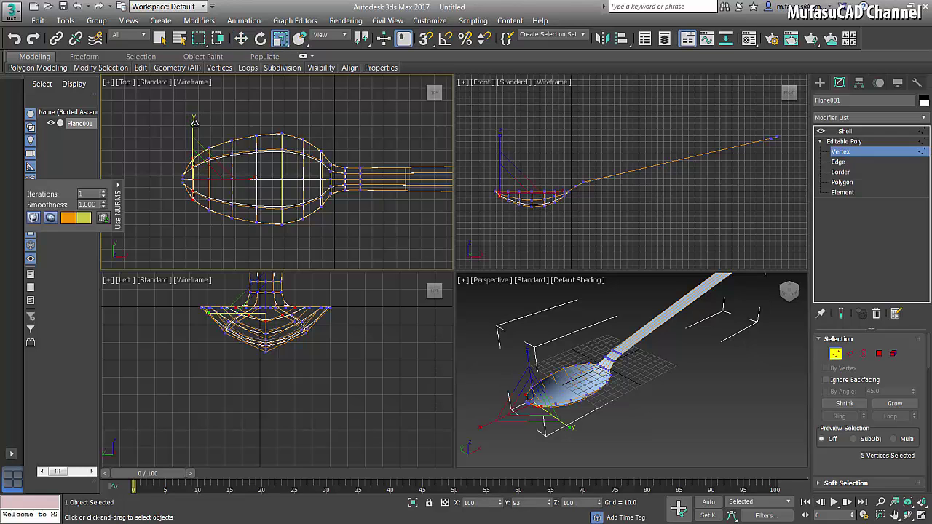
{"action": "left_click", "coordinate": [658, 406]}
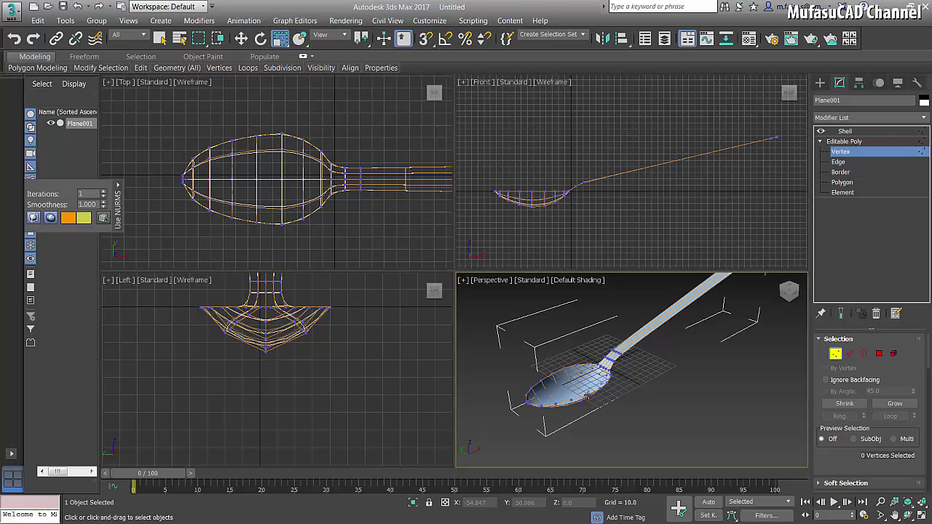
Step: Return to the top modifier level, deselect the spoon, and frame it in Perspective
{"action": "left_click", "coordinate": [843, 153]}
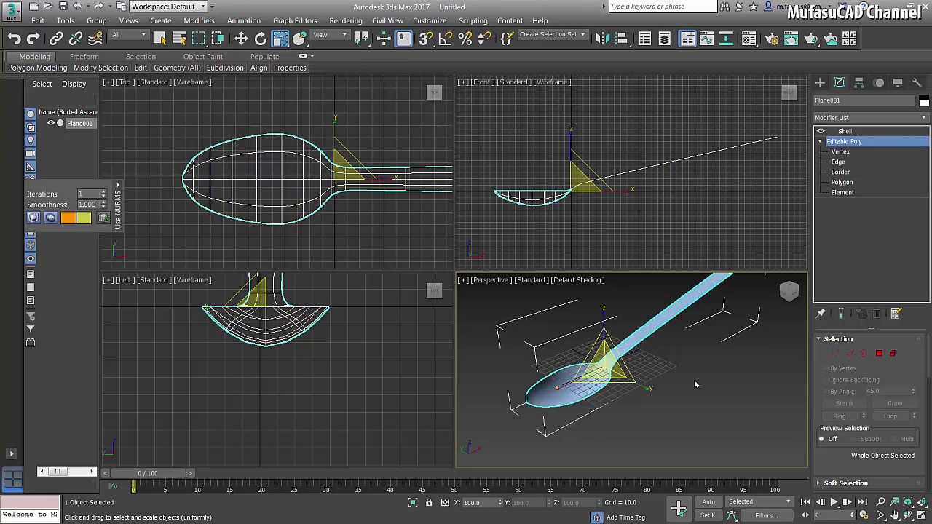
{"action": "left_click", "coordinate": [706, 332]}
{"action": "scroll", "coordinate": [706, 337], "scroll_direction": "down", "scroll_amount": 3}
{"action": "mouse_move", "coordinate": [645, 360]}
{"action": "middle_mouse_down"}
{"action": "mouse_move", "coordinate": [633, 351]}
{"action": "mouse_move", "coordinate": [624, 385]}
{"action": "mouse_move", "coordinate": [631, 372]}
{"action": "mouse_move", "coordinate": [660, 378]}
{"action": "middle_mouse_up"}
{"action": "scroll", "coordinate": [623, 382], "scroll_direction": "up", "scroll_amount": 2}
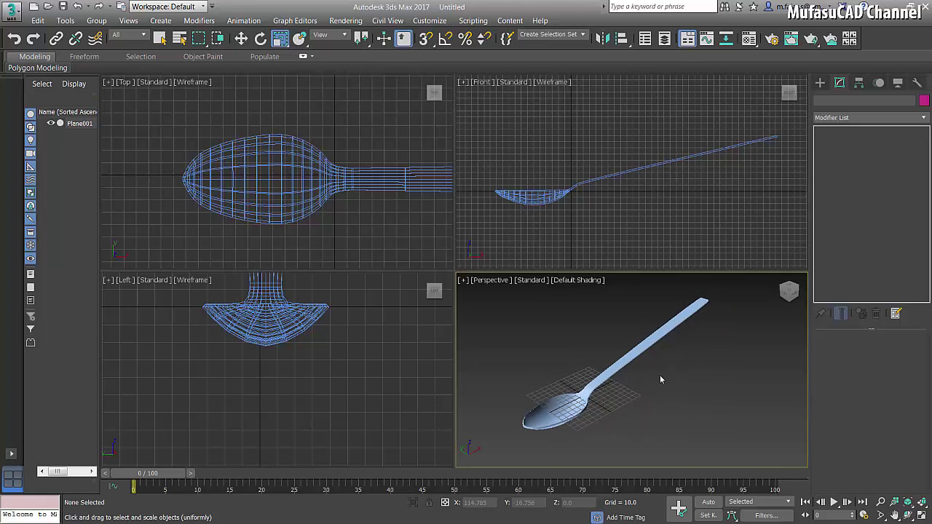
Step: Open the Material Editor with M and make the first slot an Autodesk Metallic Paint material
{"action": "key", "text": "m"}
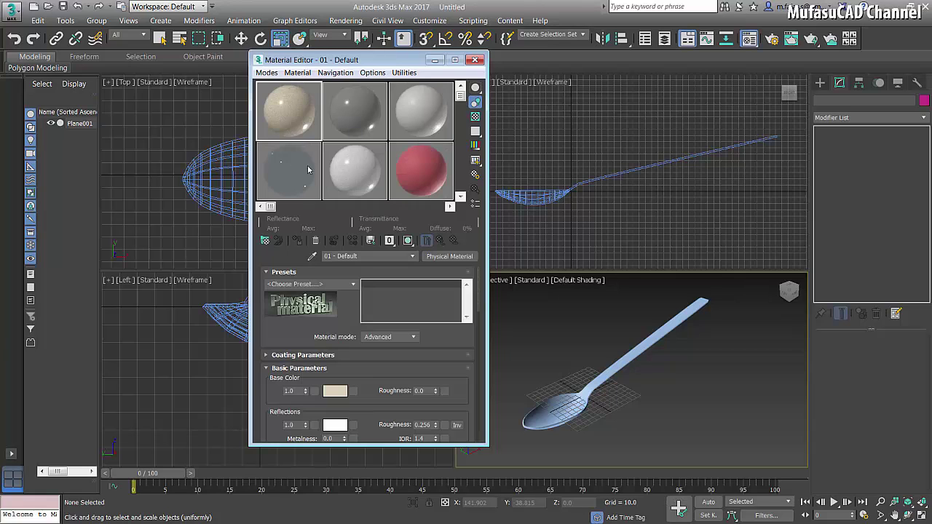
{"action": "left_click_drag", "start_coordinate": [349, 63], "coordinate": [248, 64]}
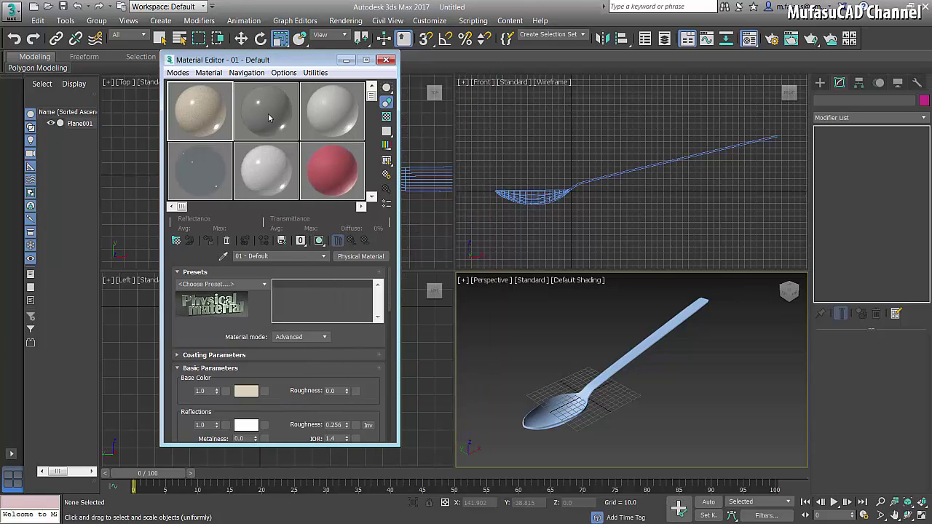
{"action": "left_click", "coordinate": [368, 259]}
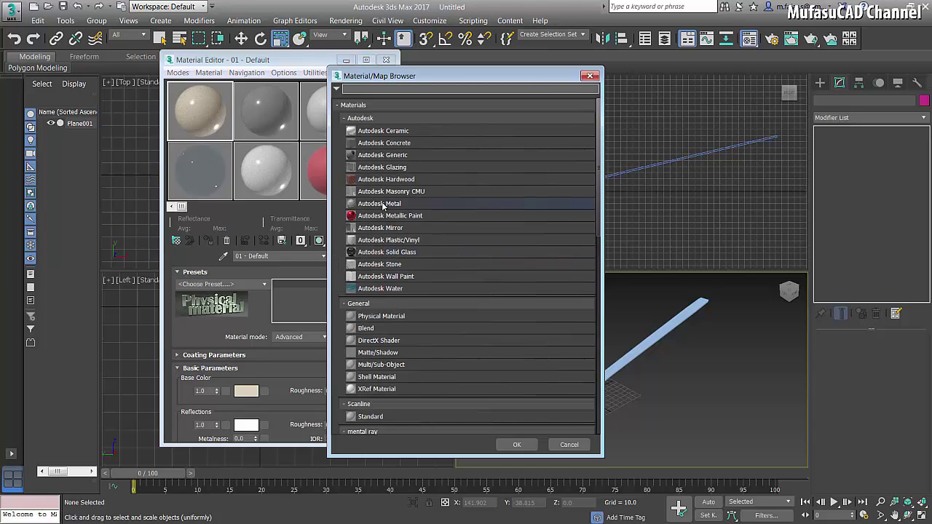
{"action": "double_click", "coordinate": [388, 217]}
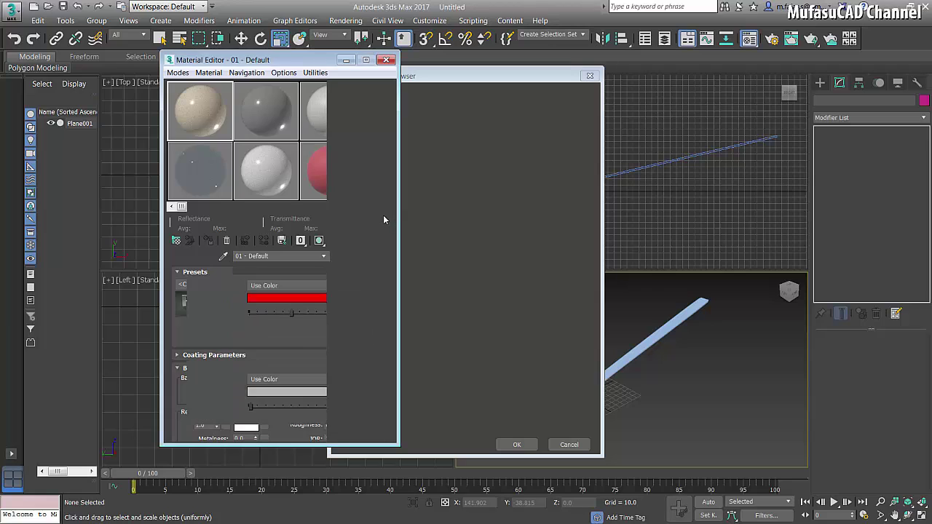
Step: Set the Metallic Paint colour to a dark grey of about 0.145 RGB
{"action": "left_click", "coordinate": [297, 303]}
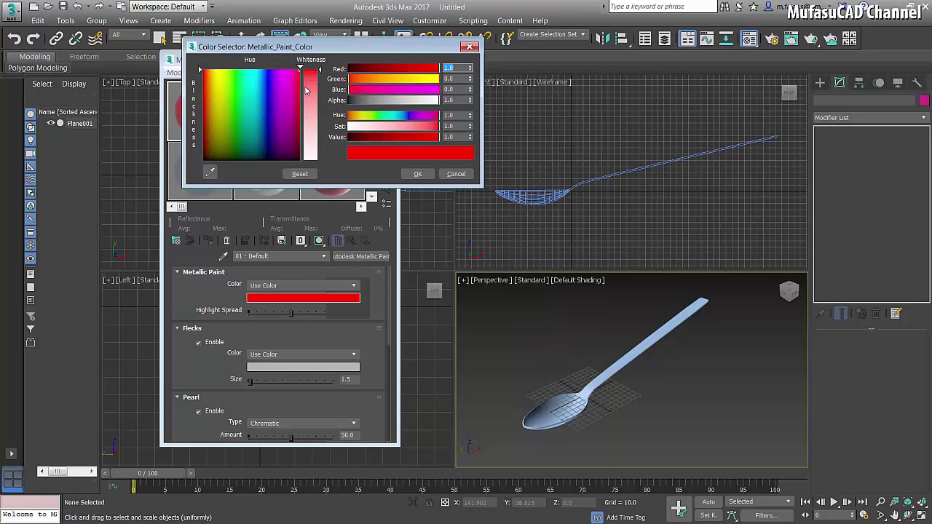
{"action": "left_click_drag", "start_coordinate": [297, 86], "coordinate": [246, 160]}
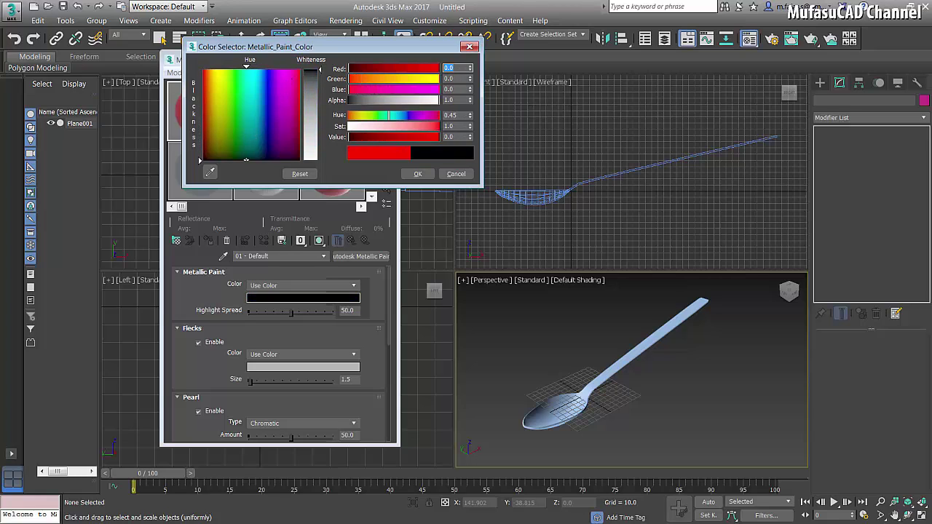
{"action": "mouse_move", "coordinate": [317, 87]}
{"action": "left_mouse_down"}
{"action": "mouse_move", "coordinate": [318, 75]}
{"action": "mouse_move", "coordinate": [318, 83]}
{"action": "left_mouse_up"}
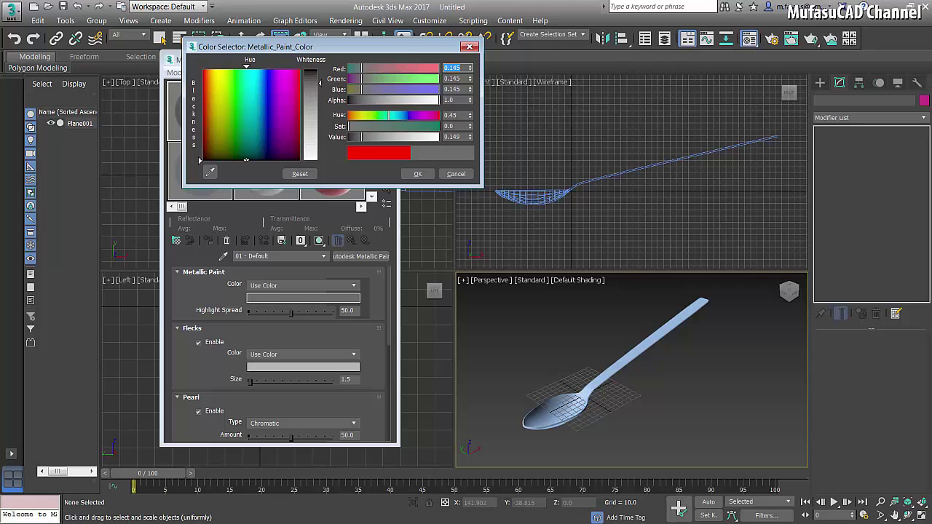
{"action": "left_click", "coordinate": [418, 173]}
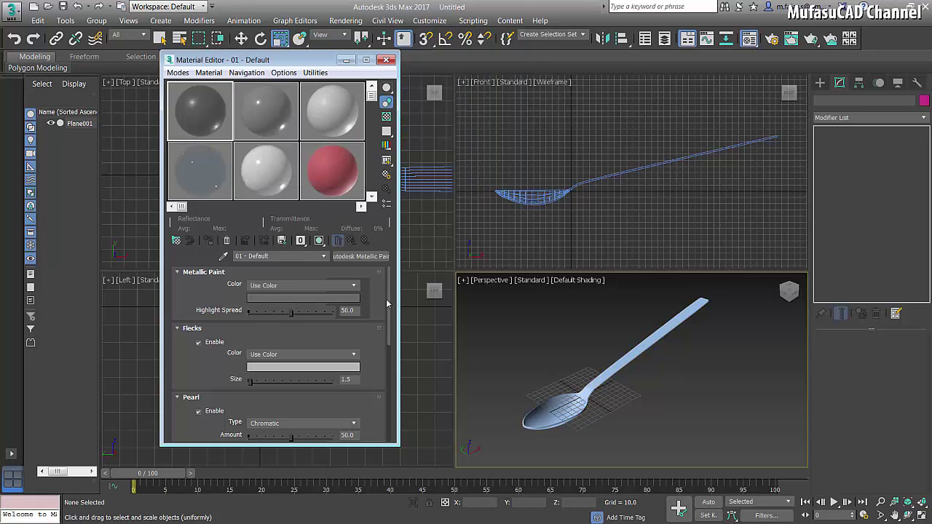
Step: Scroll the material parameters and toggle ambient occlusion on, then back off
{"action": "left_click_drag", "start_coordinate": [390, 304], "coordinate": [388, 367]}
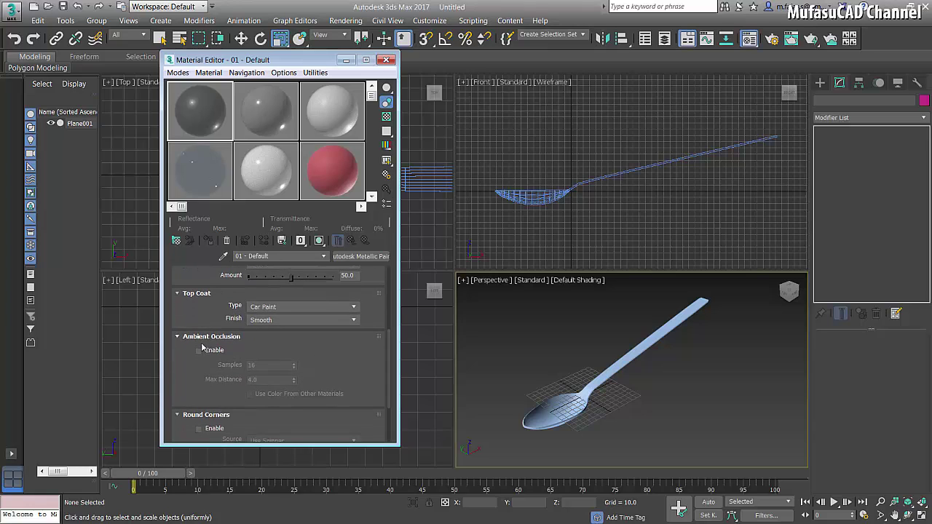
{"action": "left_click", "coordinate": [200, 354]}
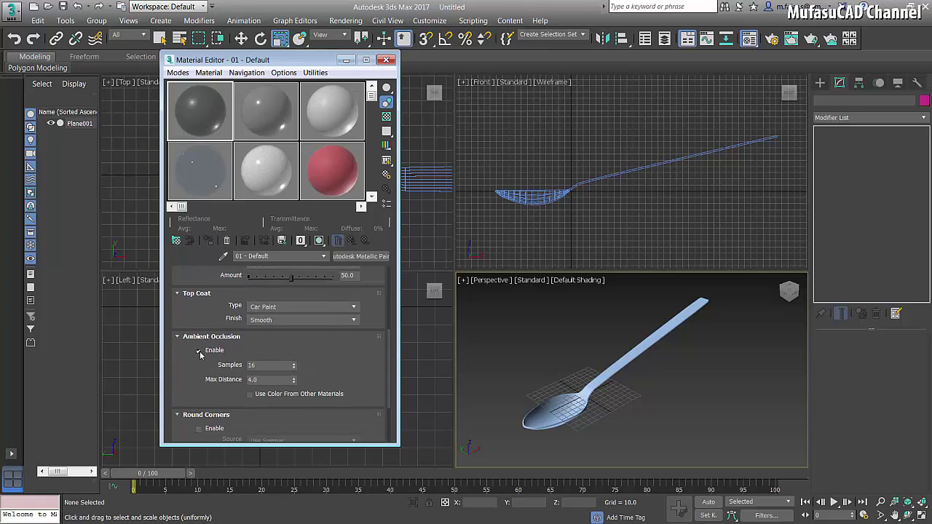
{"action": "left_click", "coordinate": [200, 354]}
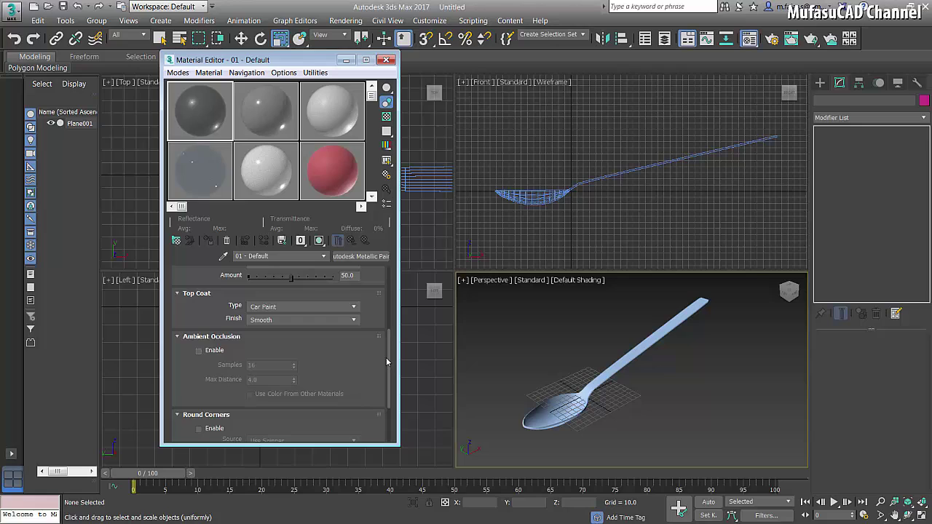
{"action": "left_click_drag", "start_coordinate": [388, 357], "coordinate": [389, 330]}
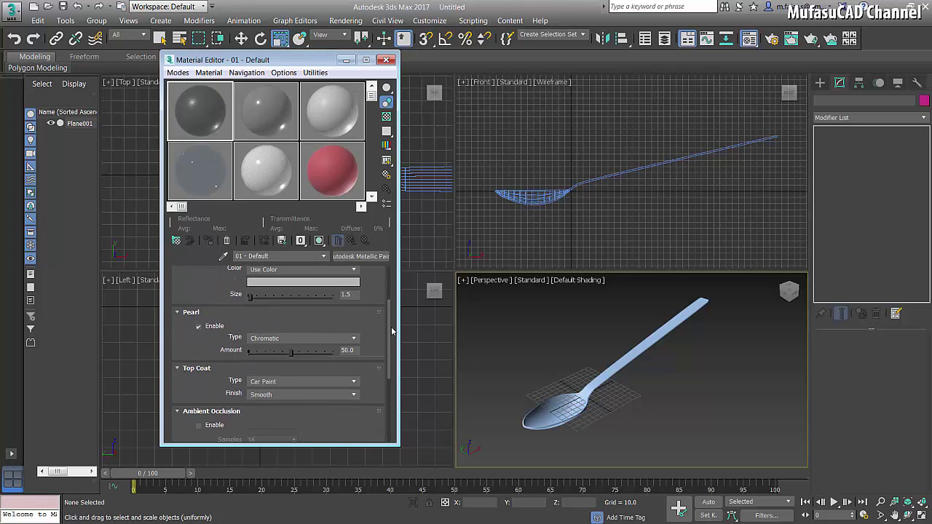
Step: Assign the grey Metallic Paint to the spoon, test-render it, and bring up Render Setup
{"action": "left_click", "coordinate": [621, 362]}
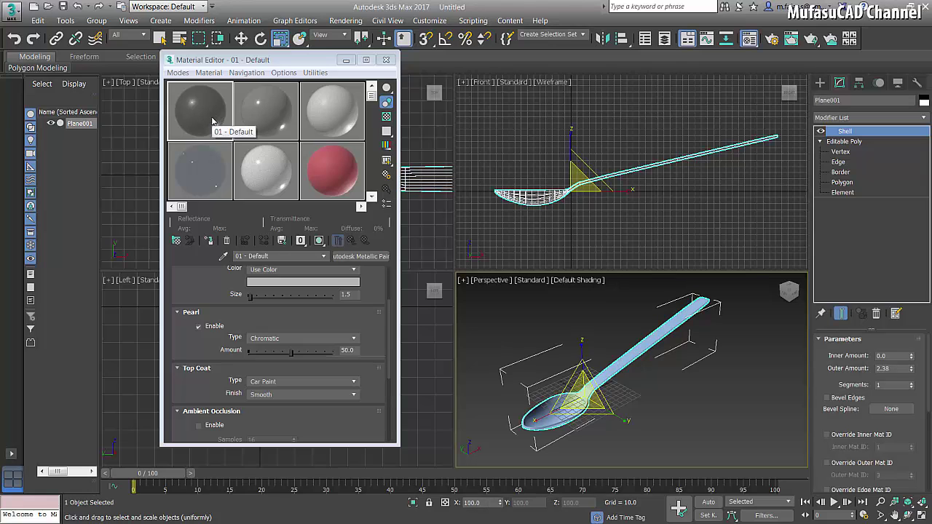
{"action": "left_click", "coordinate": [209, 241]}
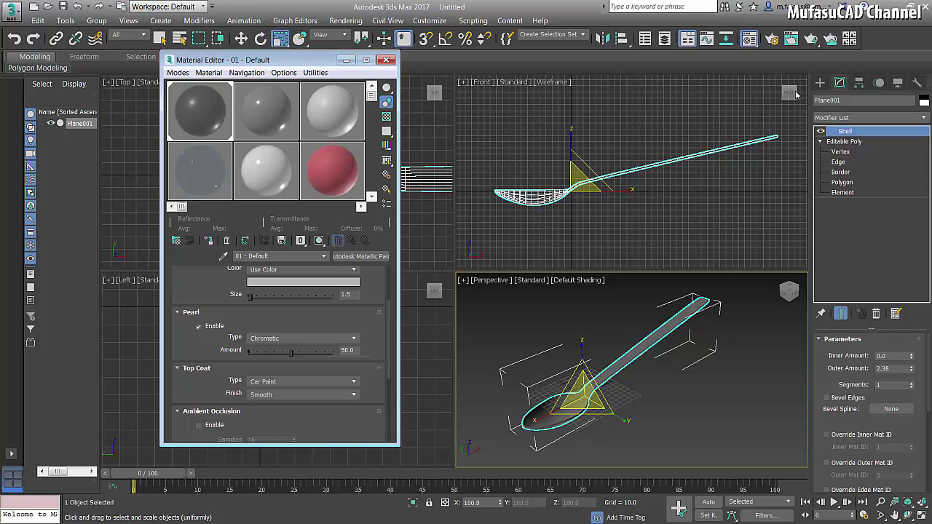
{"action": "left_click", "coordinate": [812, 39]}
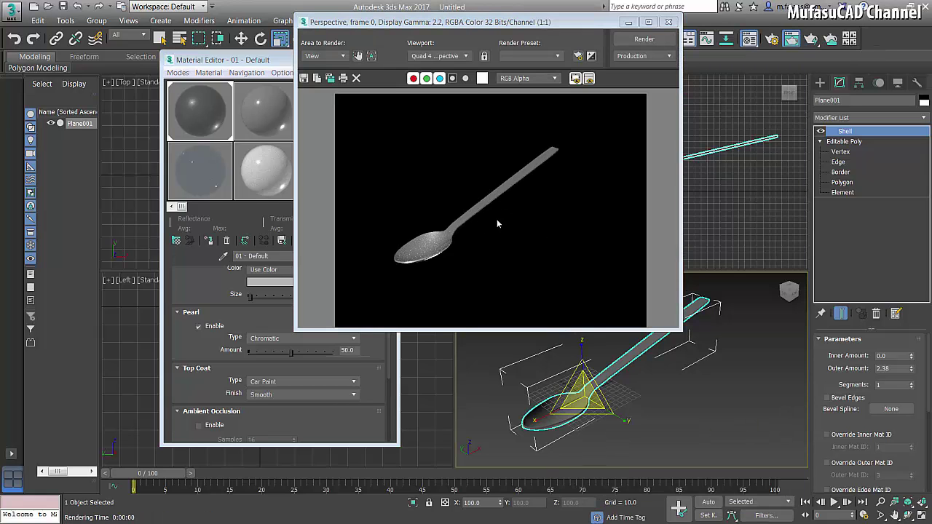
{"action": "left_click", "coordinate": [669, 21]}
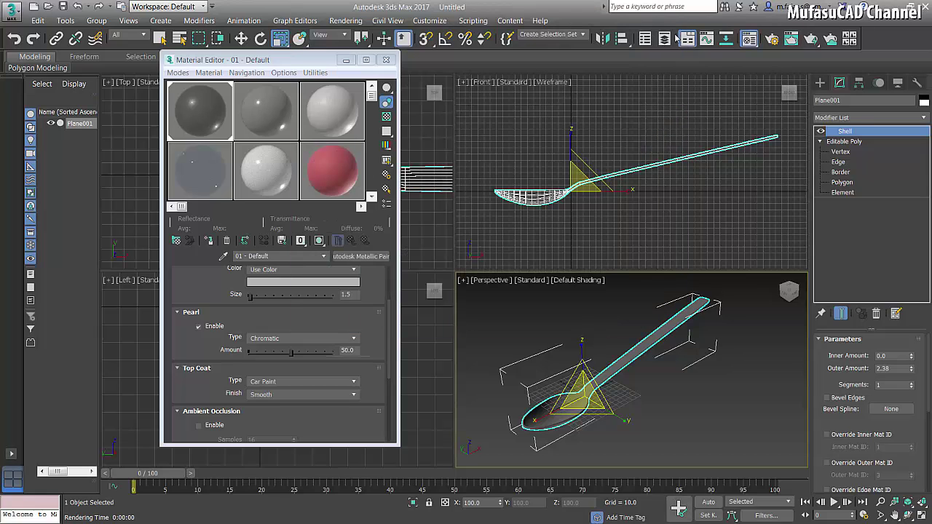
{"action": "left_click", "coordinate": [774, 41]}
Step: Set the renderer in Render Setup to NVIDIA mental ray
{"action": "left_click", "coordinate": [622, 103]}
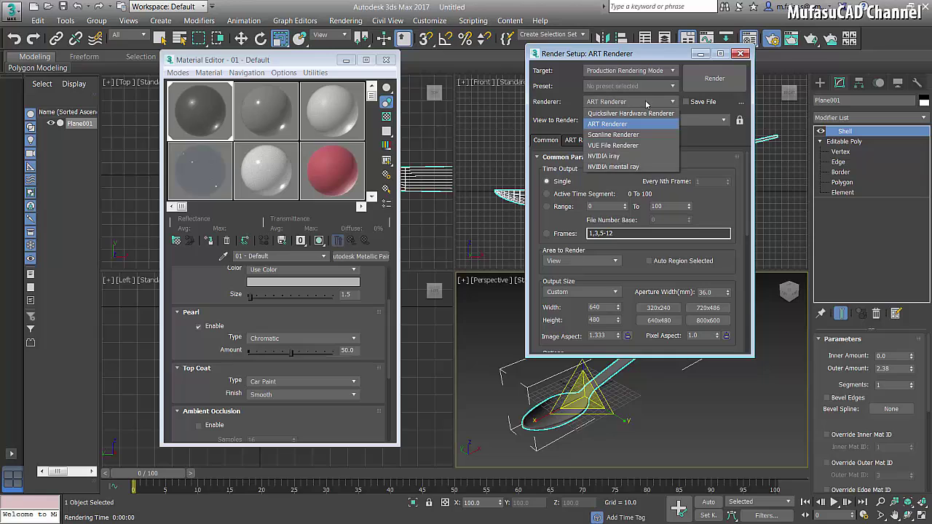
{"action": "left_click", "coordinate": [616, 167]}
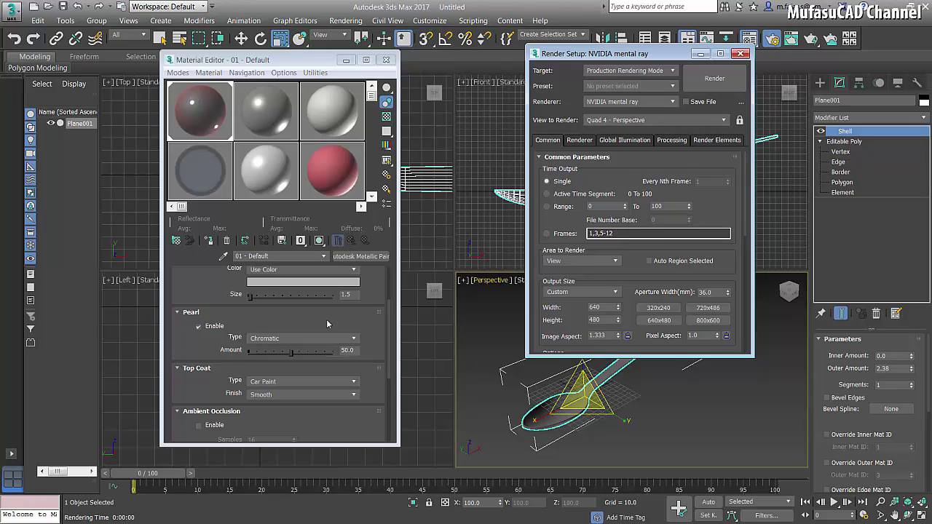
{"action": "left_click", "coordinate": [191, 350]}
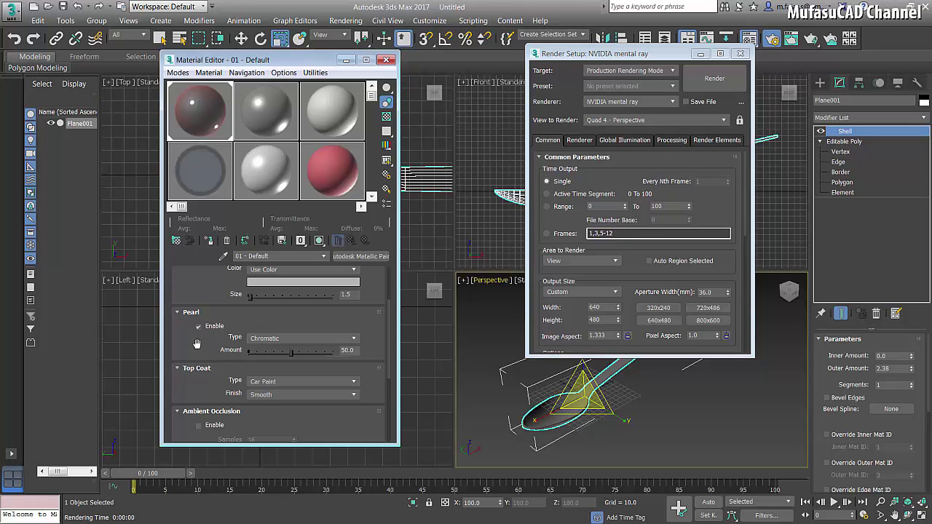
Step: Leave the Metallic Paint's Pearl layer disabled and render the spoon with mental ray
{"action": "left_click", "coordinate": [200, 328]}
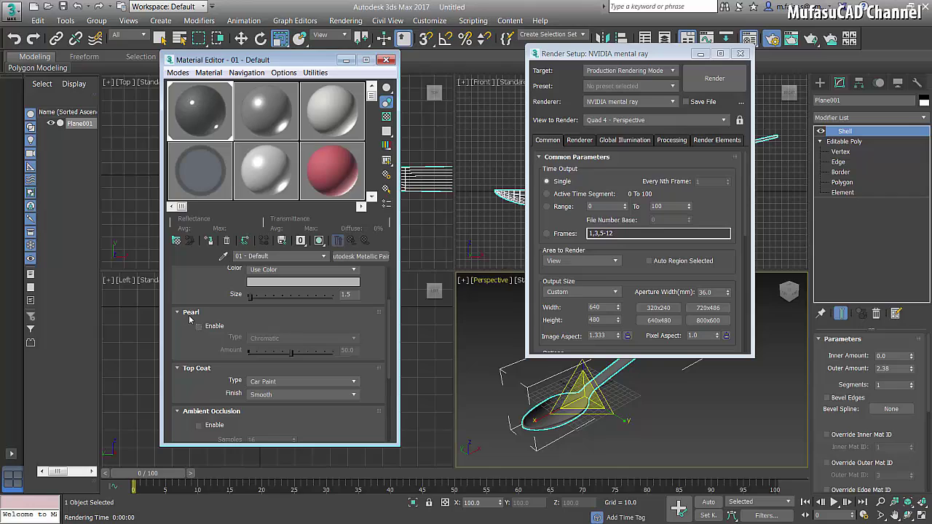
{"action": "left_click", "coordinate": [200, 327]}
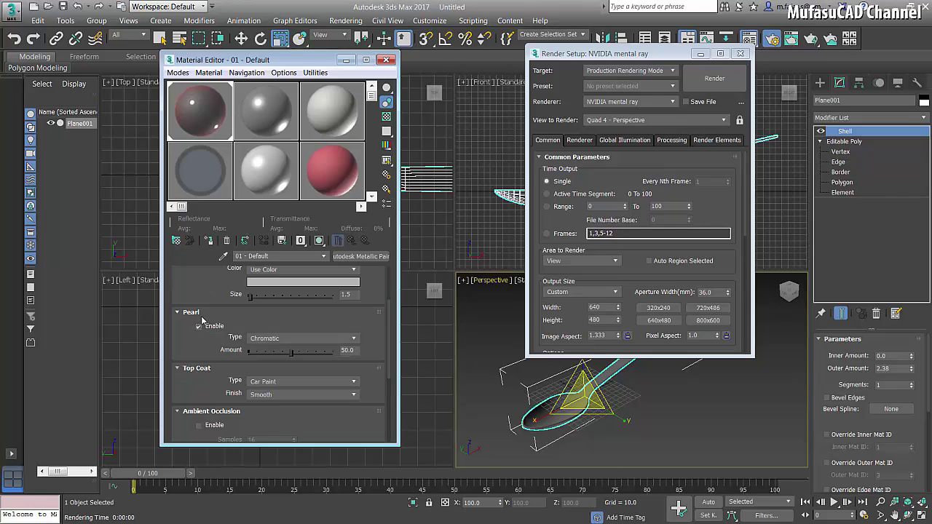
{"action": "left_click", "coordinate": [199, 327]}
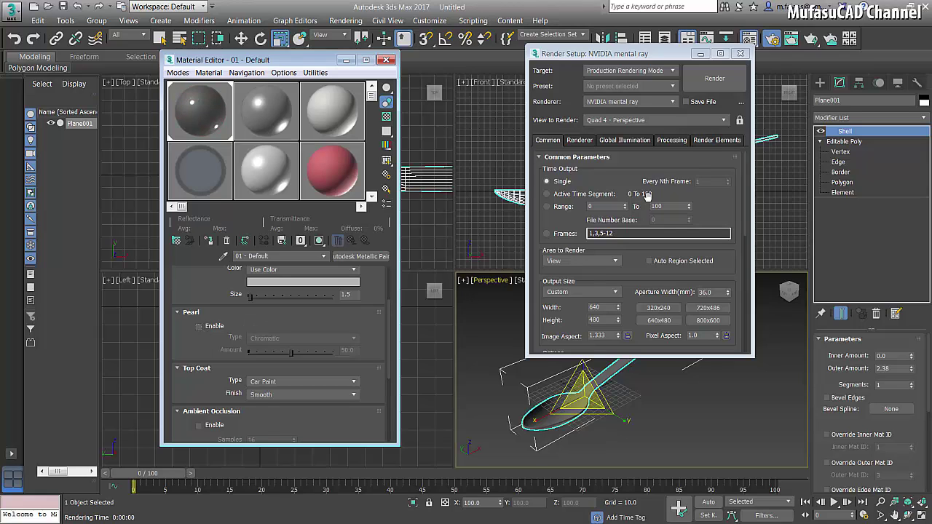
{"action": "left_click", "coordinate": [718, 78]}
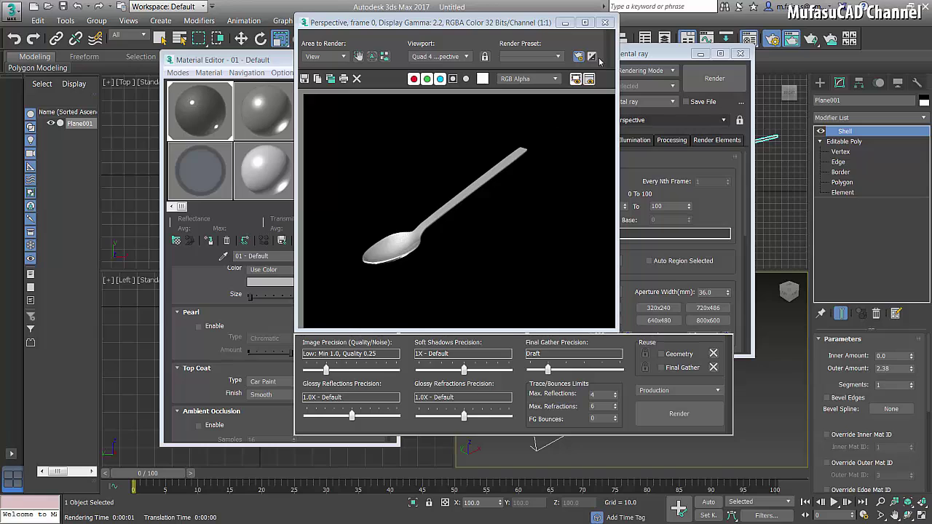
Step: Maximize the Perspective viewport, adjust the zoom on the spoon, and start a new mental ray render
{"action": "left_click", "coordinate": [606, 23]}
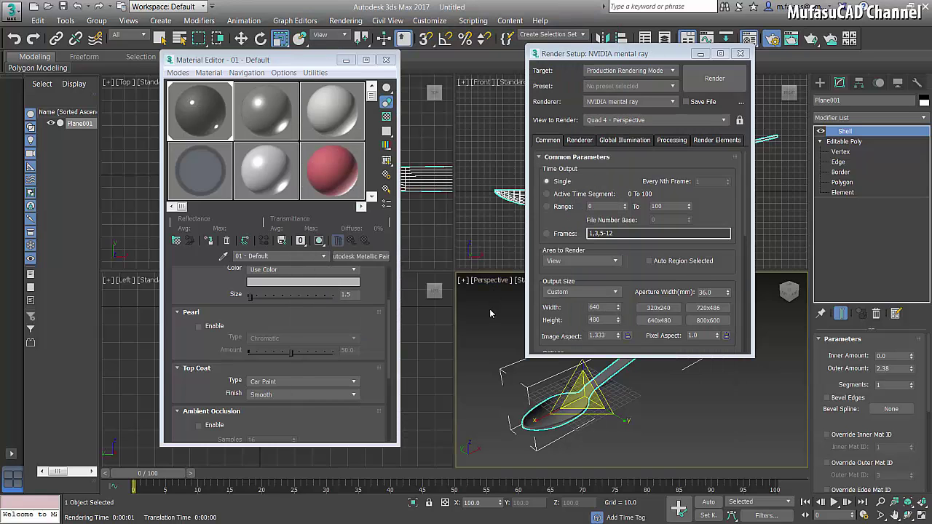
{"action": "left_click", "coordinate": [922, 514]}
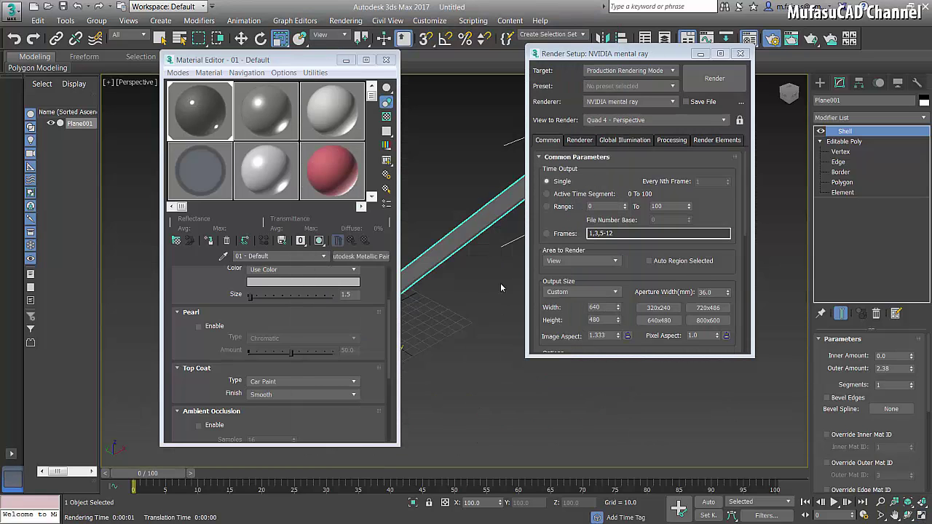
{"action": "left_click", "coordinate": [470, 274]}
{"action": "scroll", "coordinate": [469, 274], "scroll_direction": "up", "scroll_amount": 2}
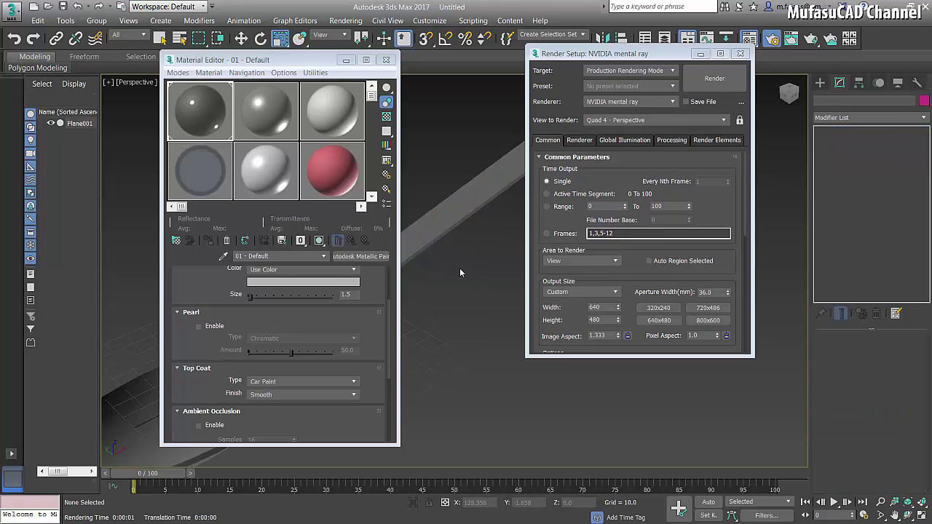
{"action": "scroll", "coordinate": [460, 268], "scroll_direction": "up", "scroll_amount": 2}
{"action": "scroll", "coordinate": [528, 273], "scroll_direction": "down", "scroll_amount": 2}
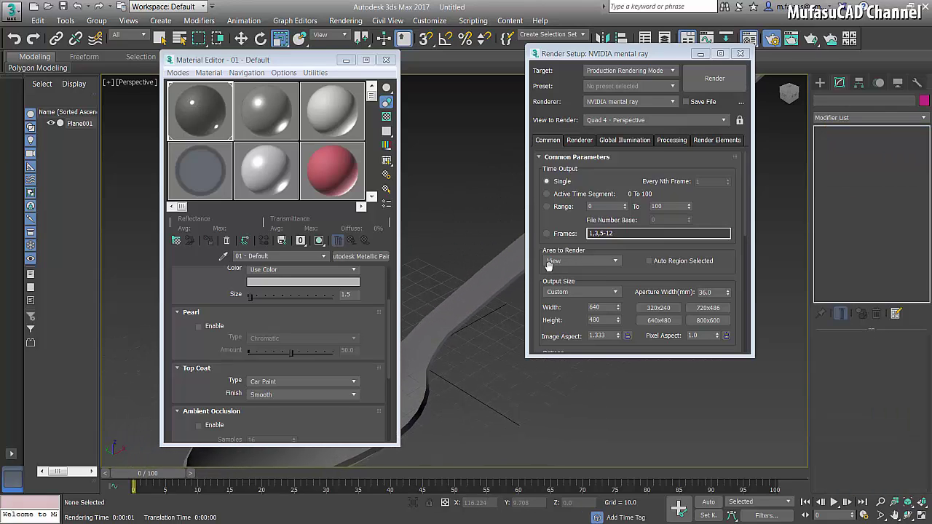
{"action": "left_click", "coordinate": [691, 78]}
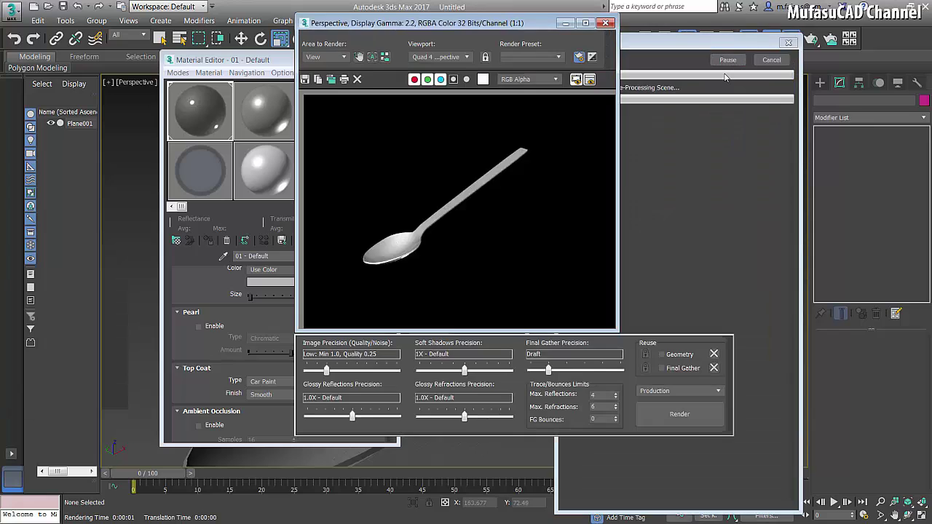